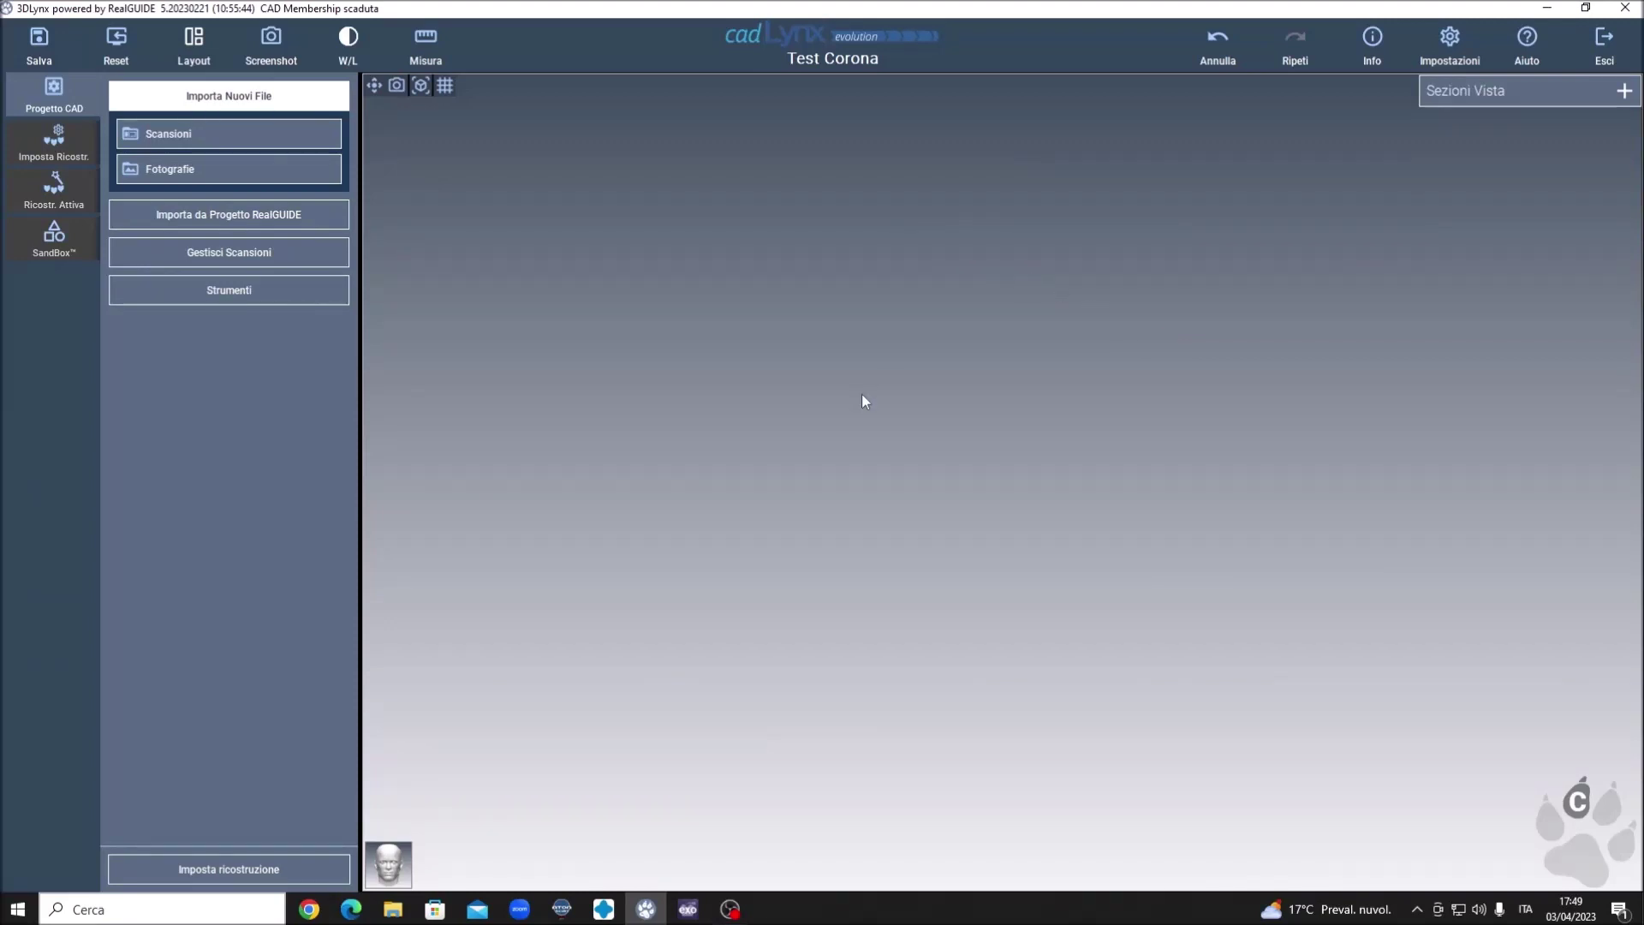
- Import Arcata Inferiore.ply as the lower arch scan (Mandibola)
left_click(240, 142)
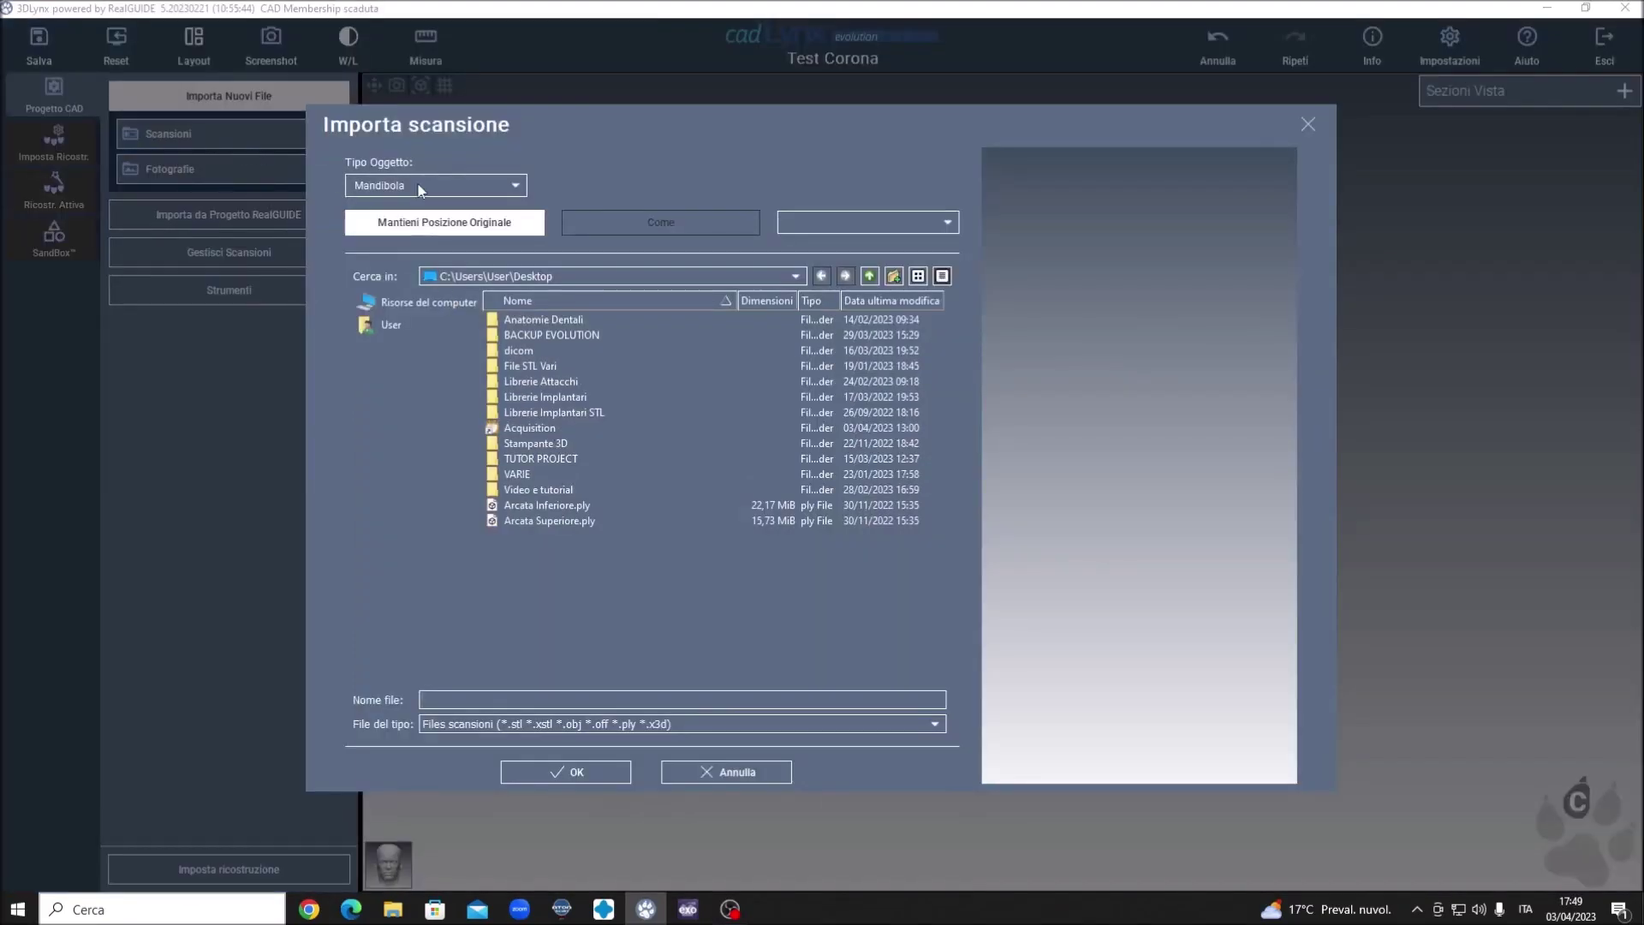
left_click(548, 506)
left_click(565, 771)
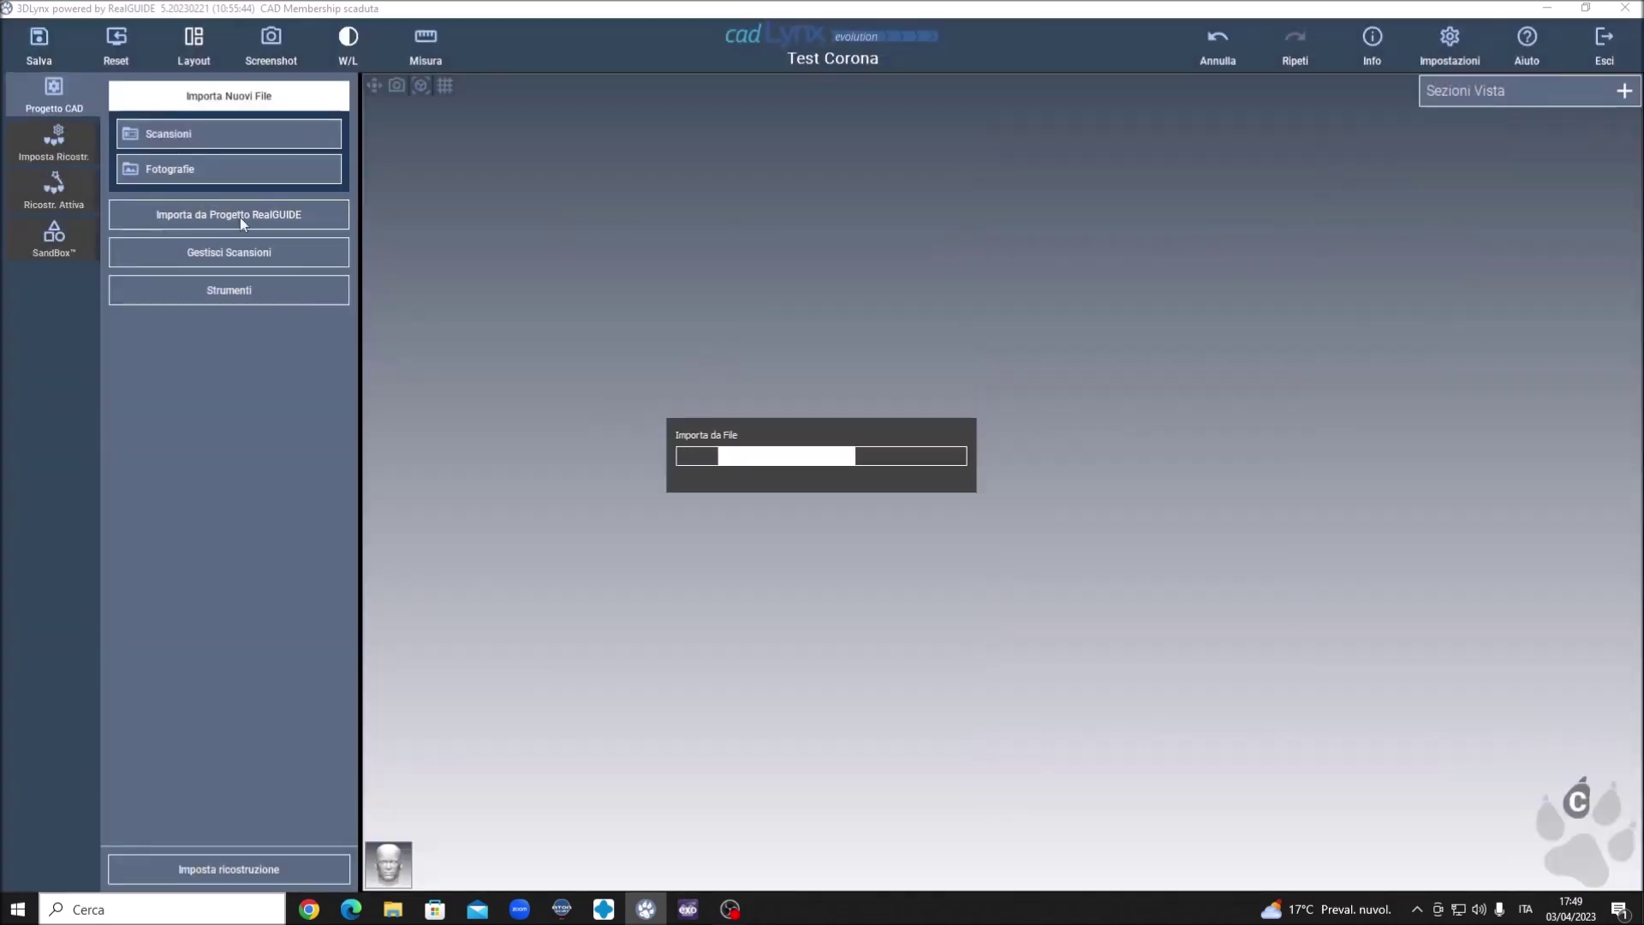
- Import Arcata Superiore.ply as the Mascella and bring up the scan management options
left_click(210, 147)
left_click(401, 189)
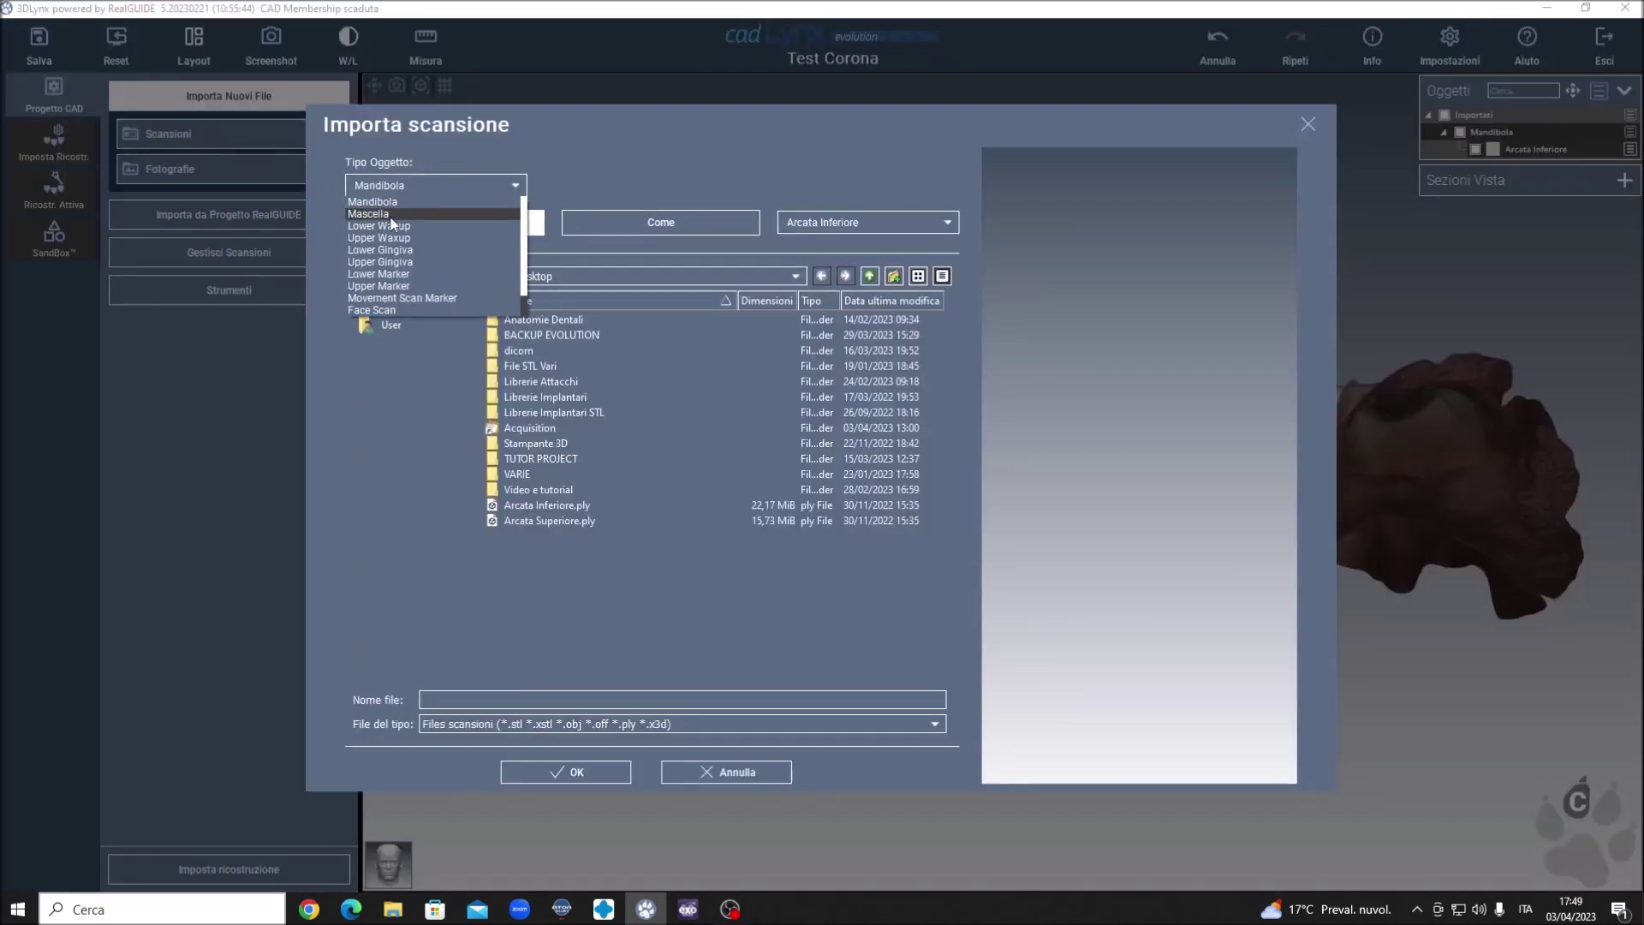
left_click(560, 517)
left_click(599, 772)
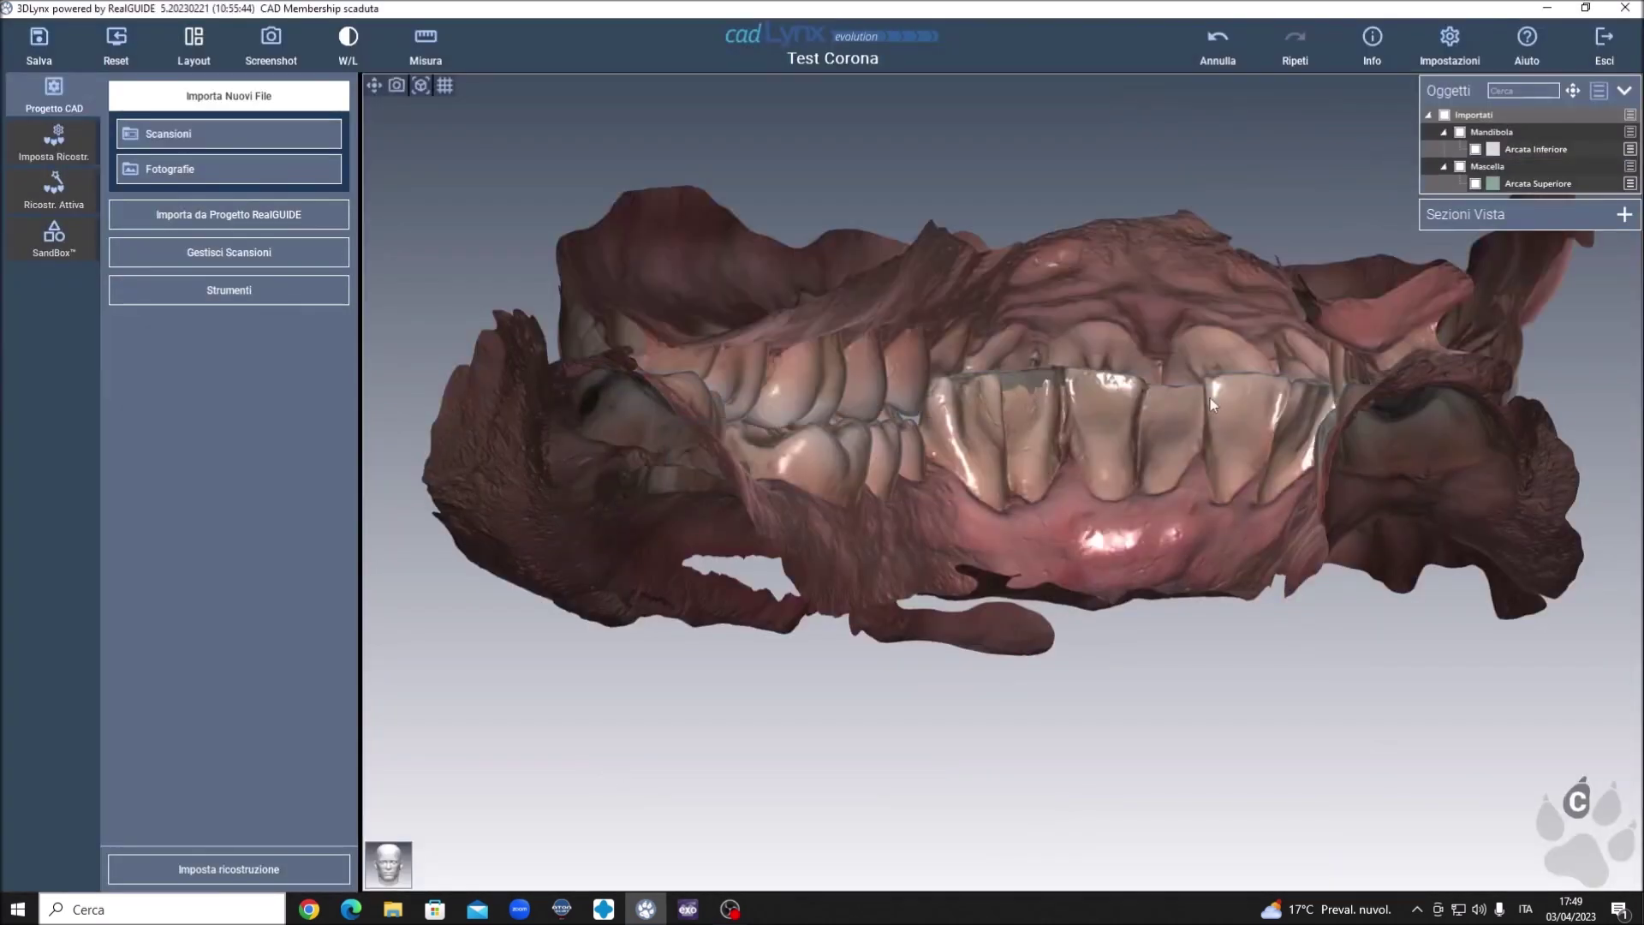
left_click(279, 253)
- Rotate both arch scans to a straight frontal orientation and confirm in Allineamento Oggetti
left_click(221, 320)
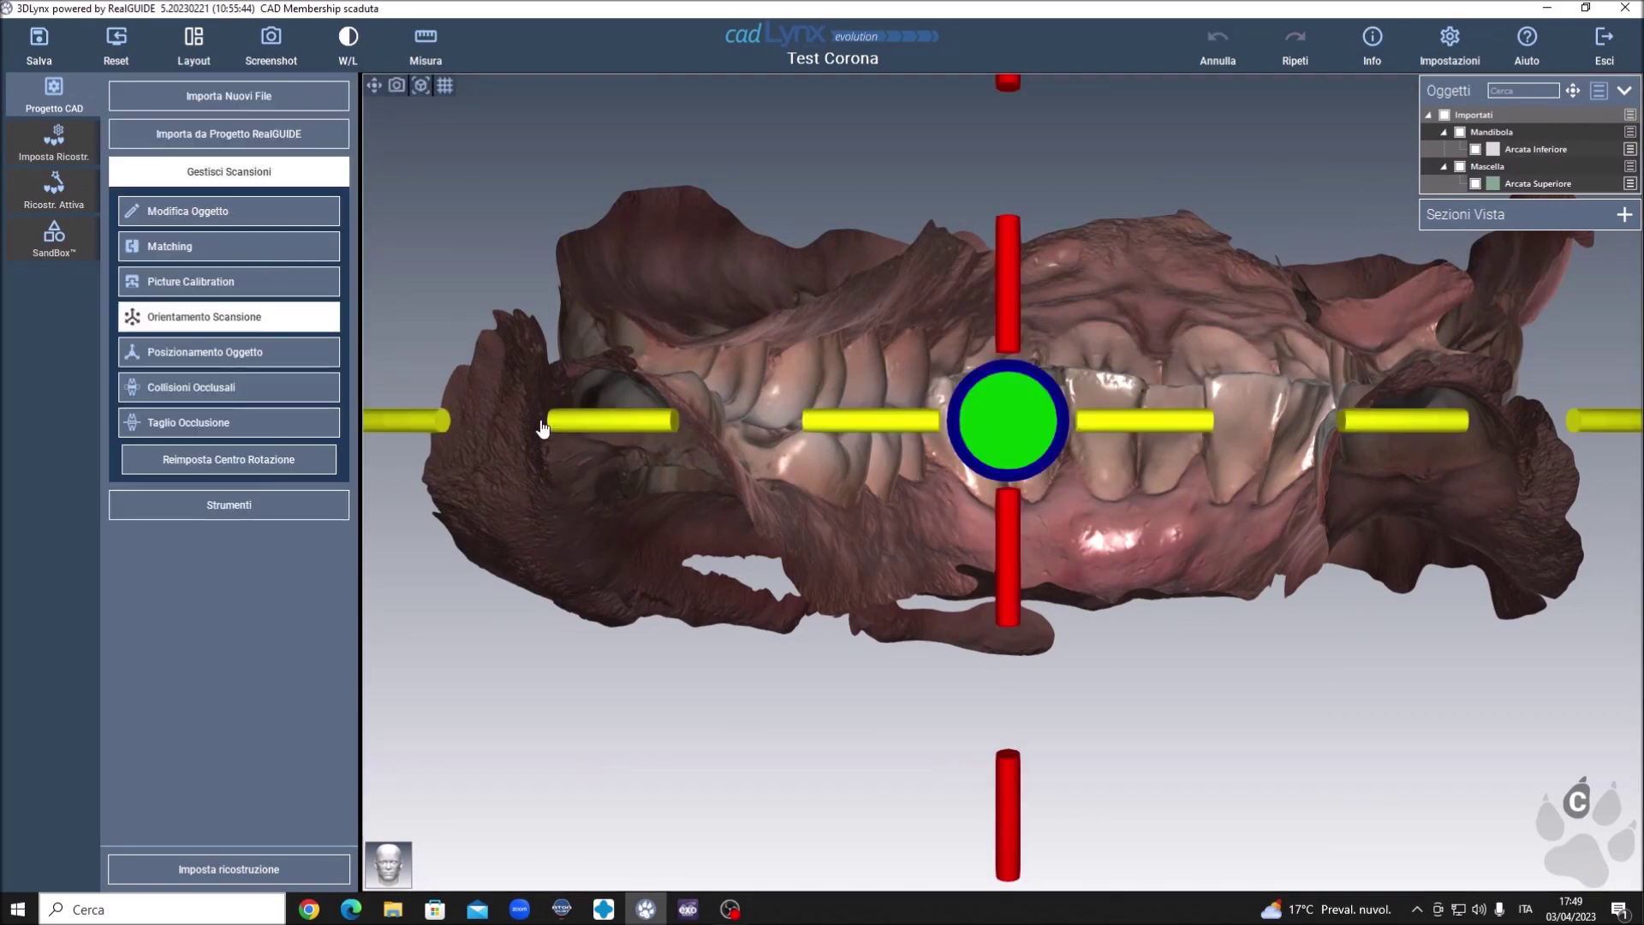
scroll(813, 572, "down", 3)
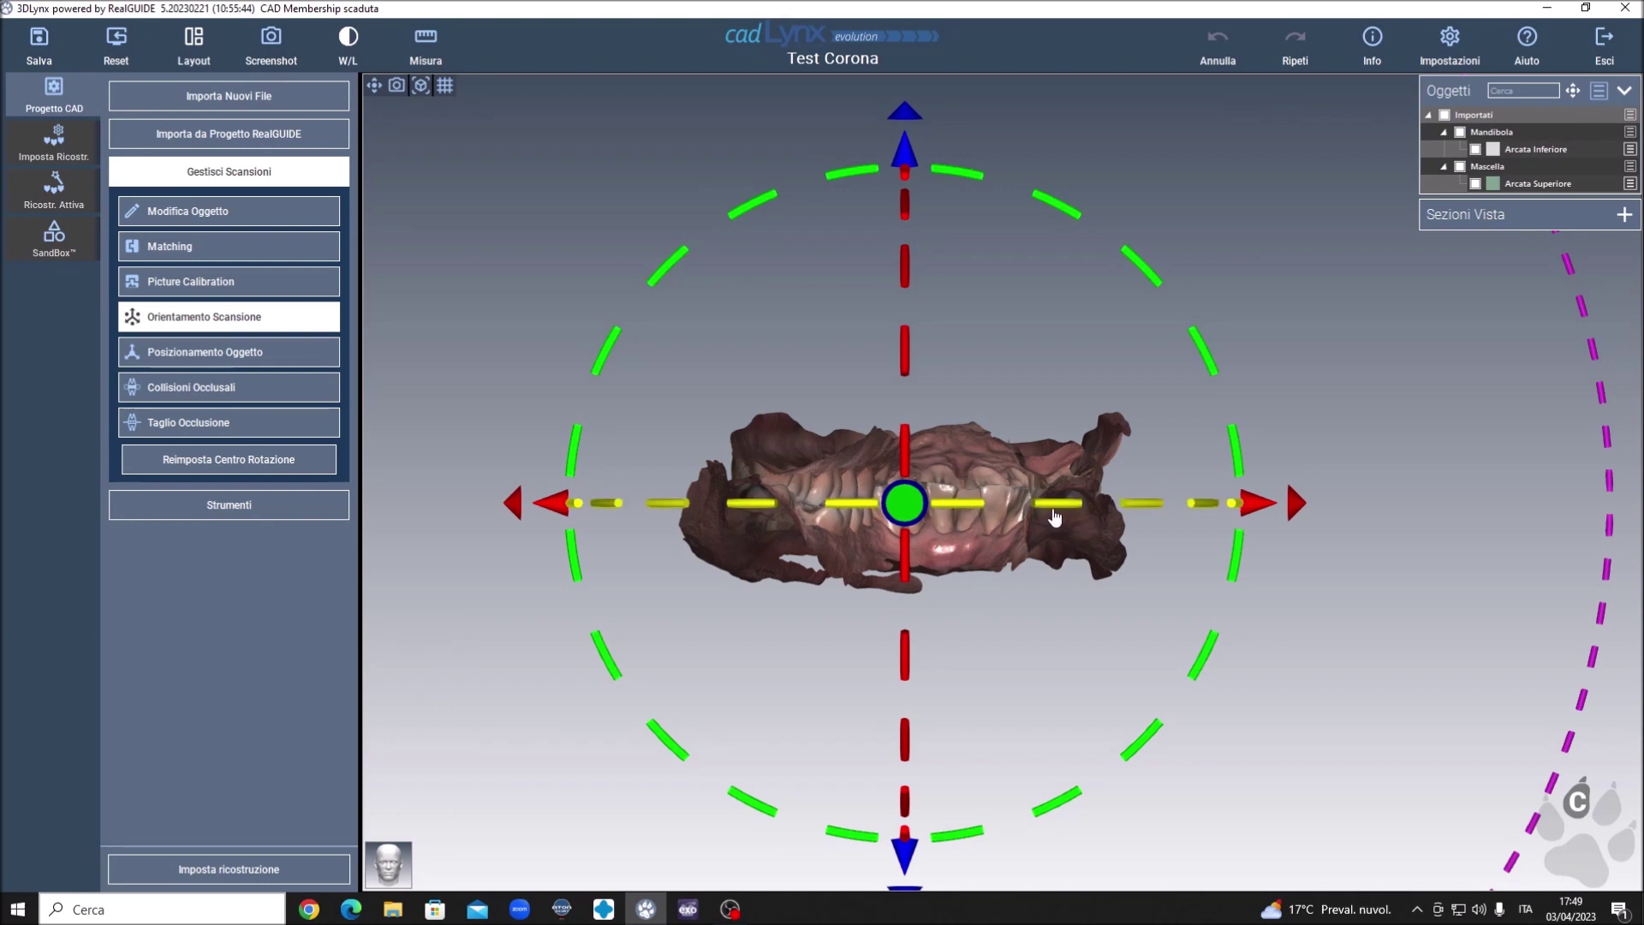
left_click_drag(1047, 512, 984, 506)
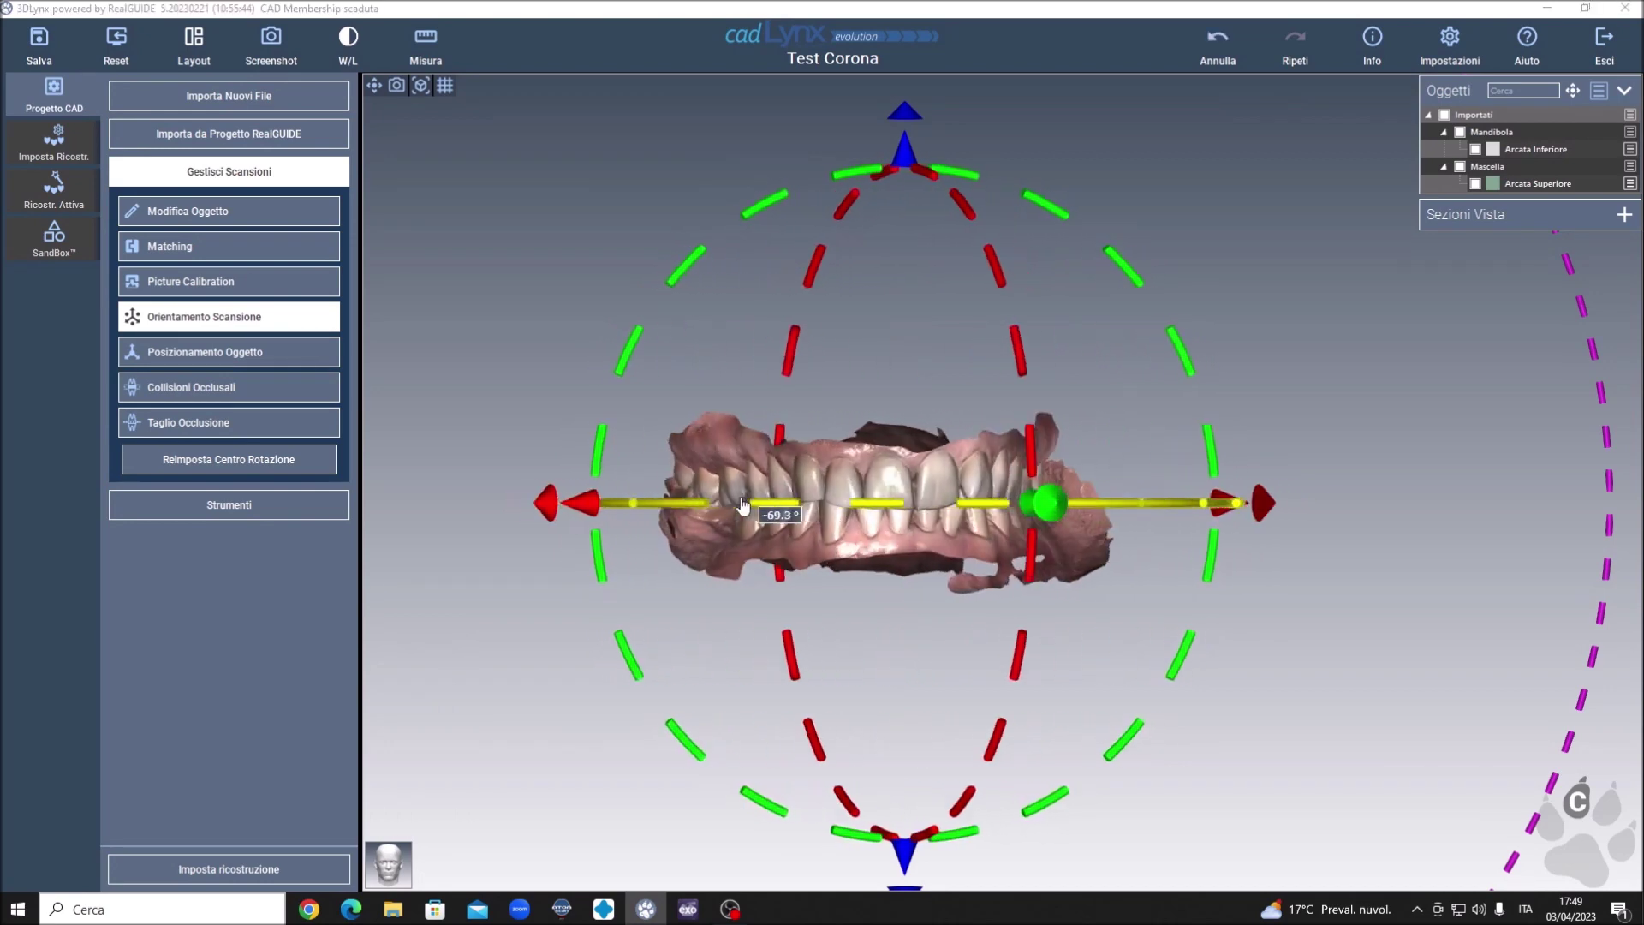
left_click(214, 869)
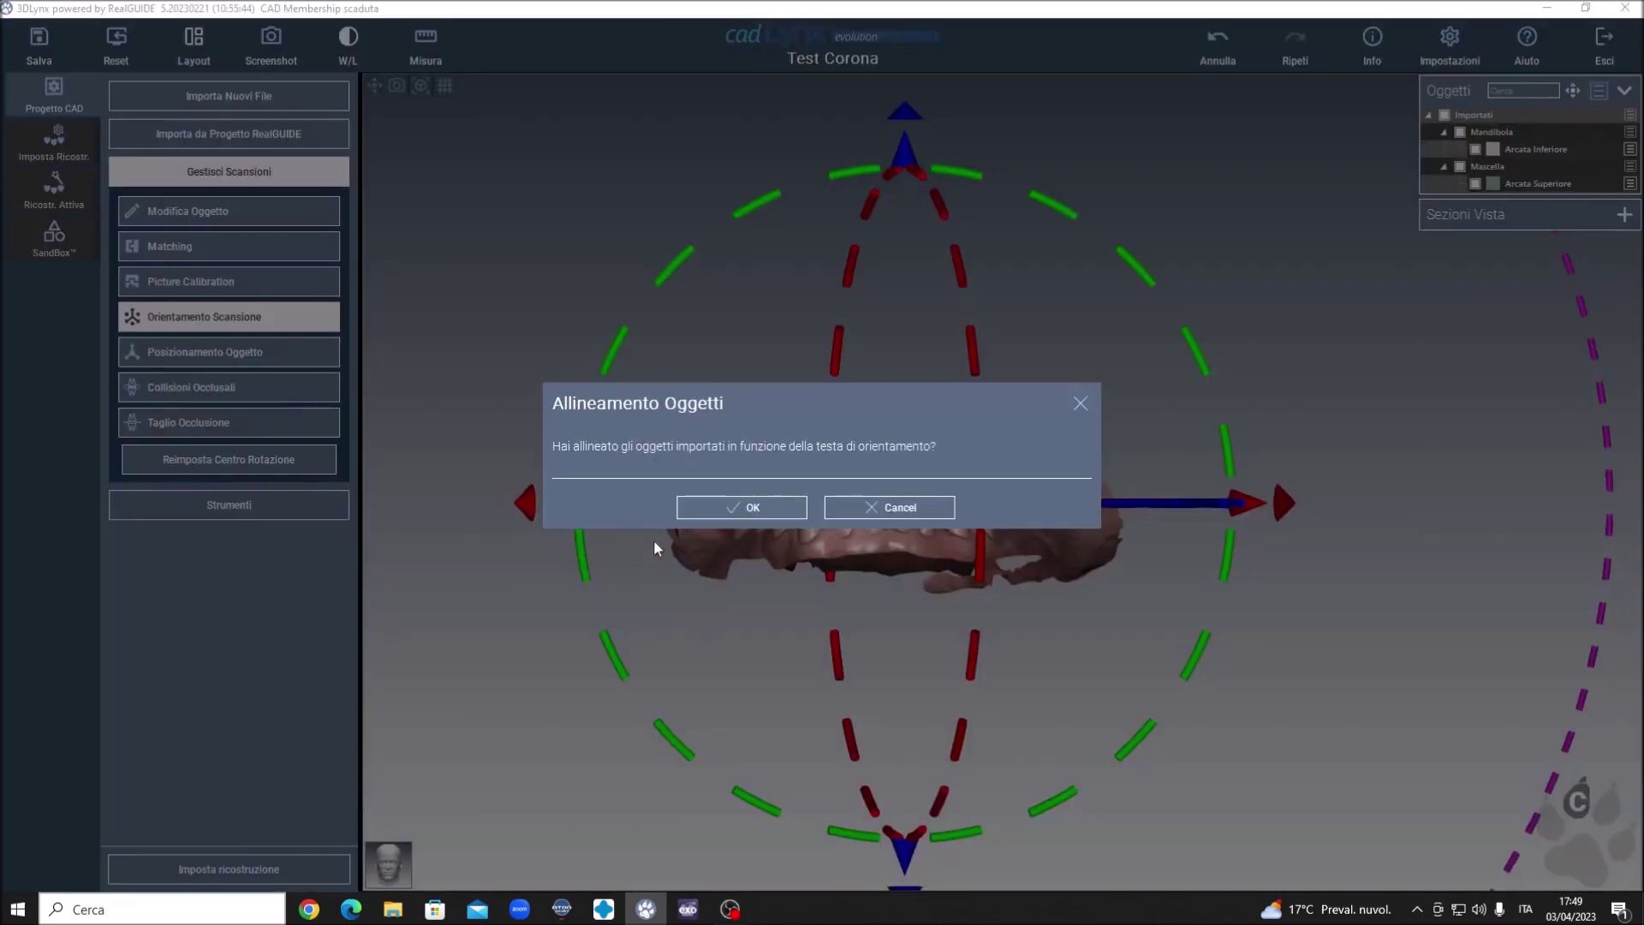
left_click(737, 506)
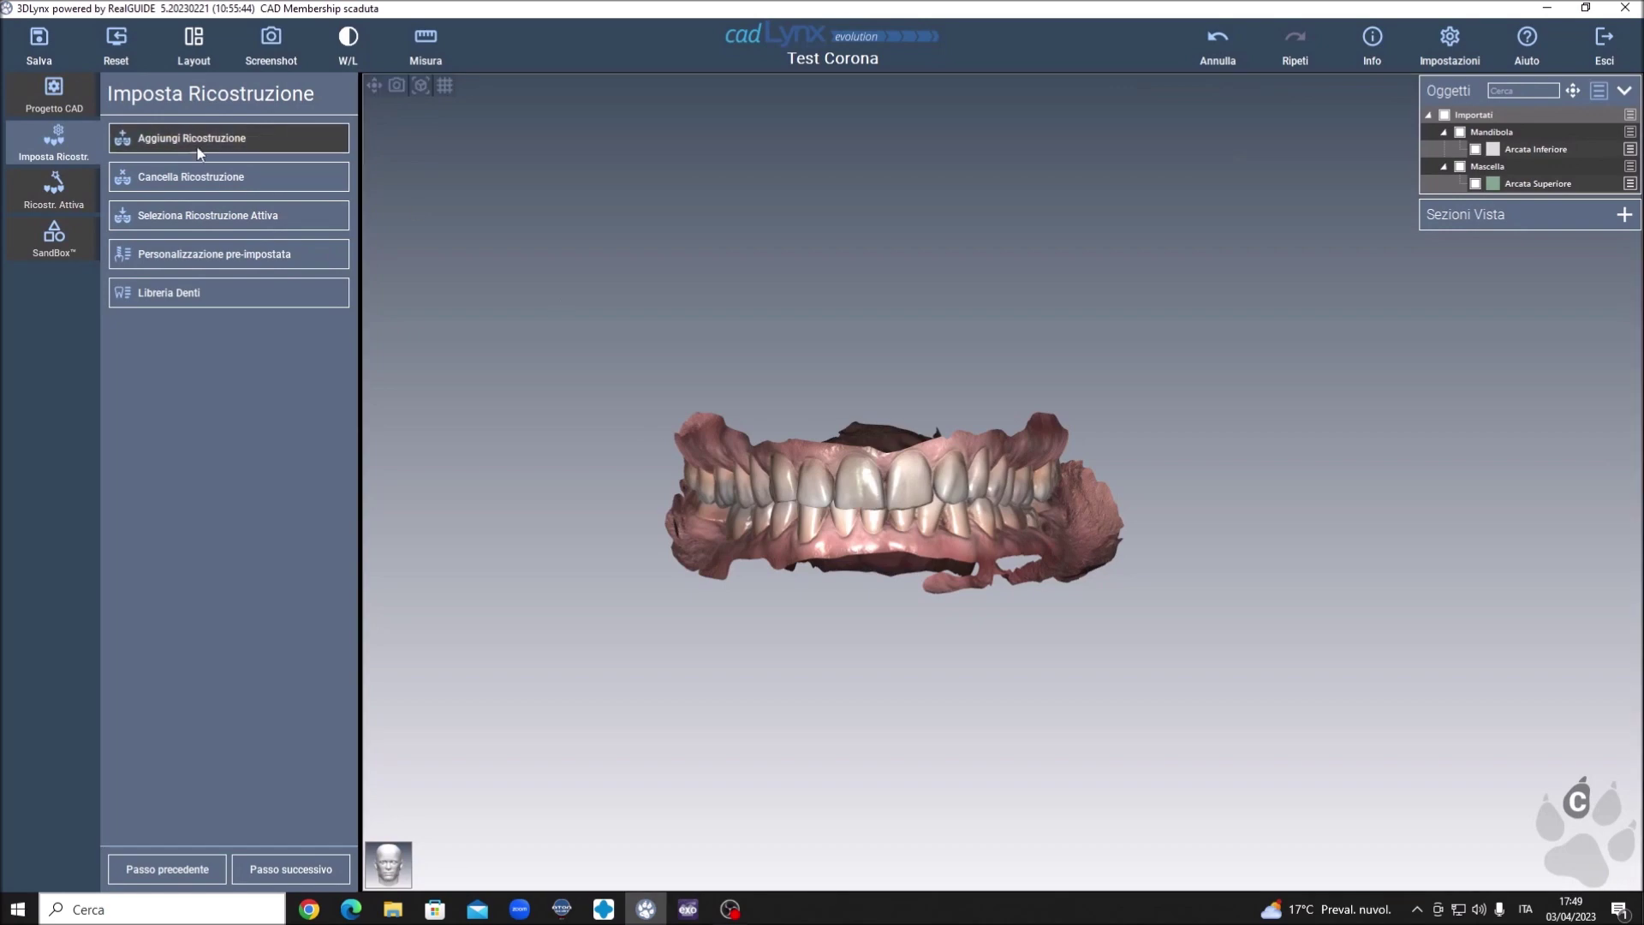
- Add a Corone & Ponti 'Derivato da Libreria Denti' reconstruction named Corona
left_click(296, 139)
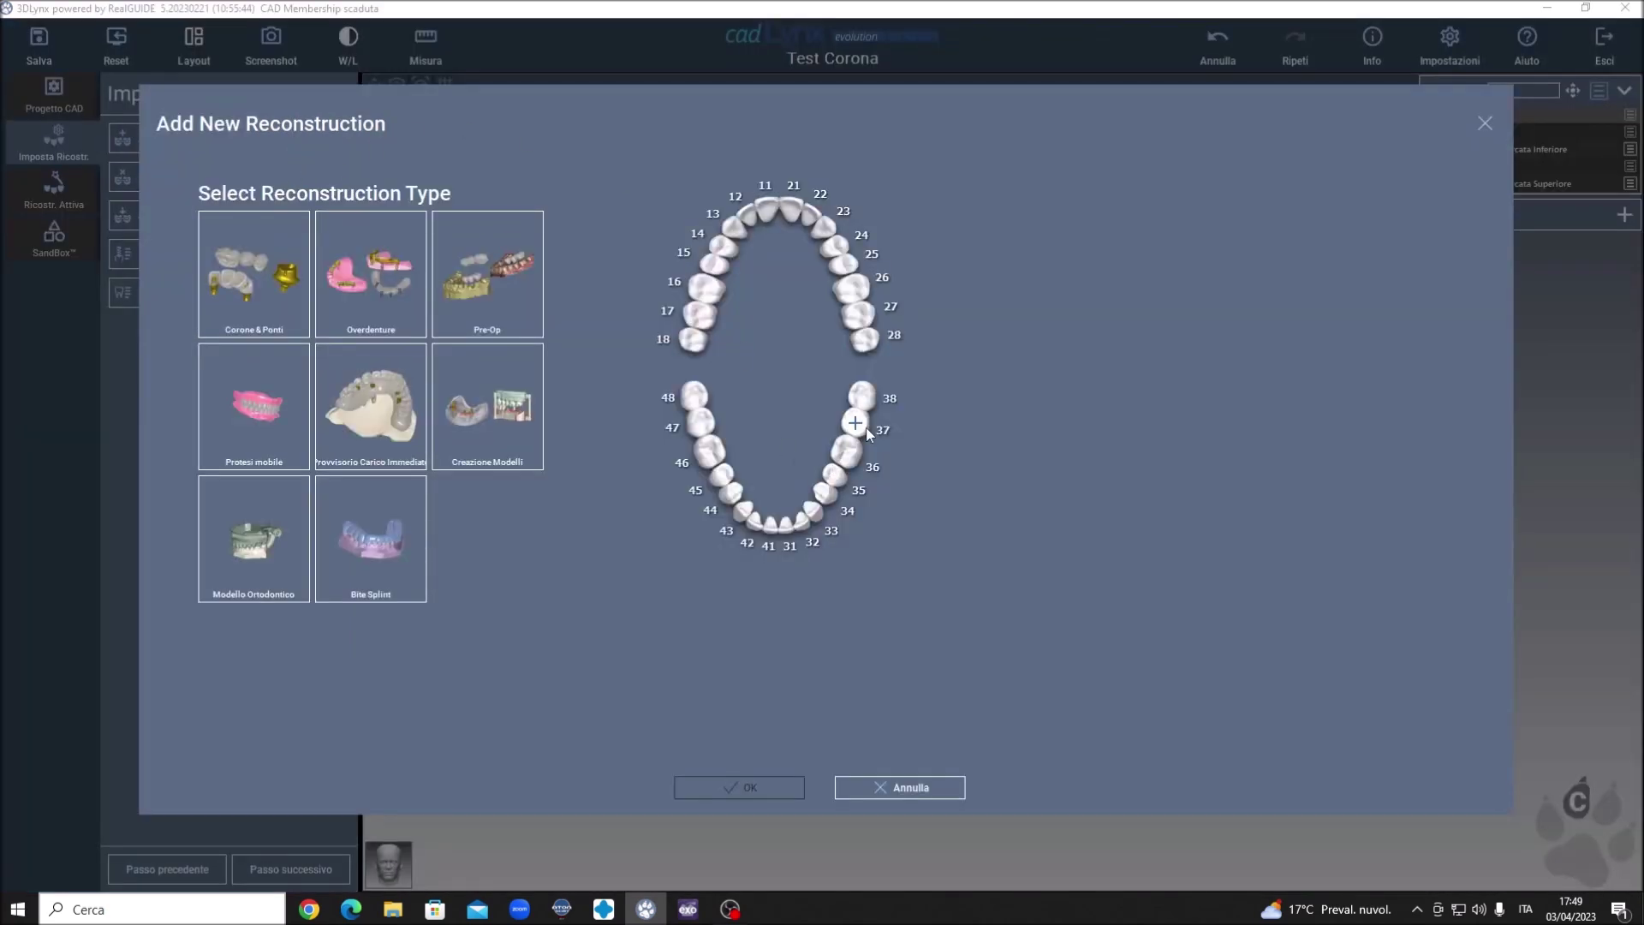
left_click(254, 287)
left_click(436, 272)
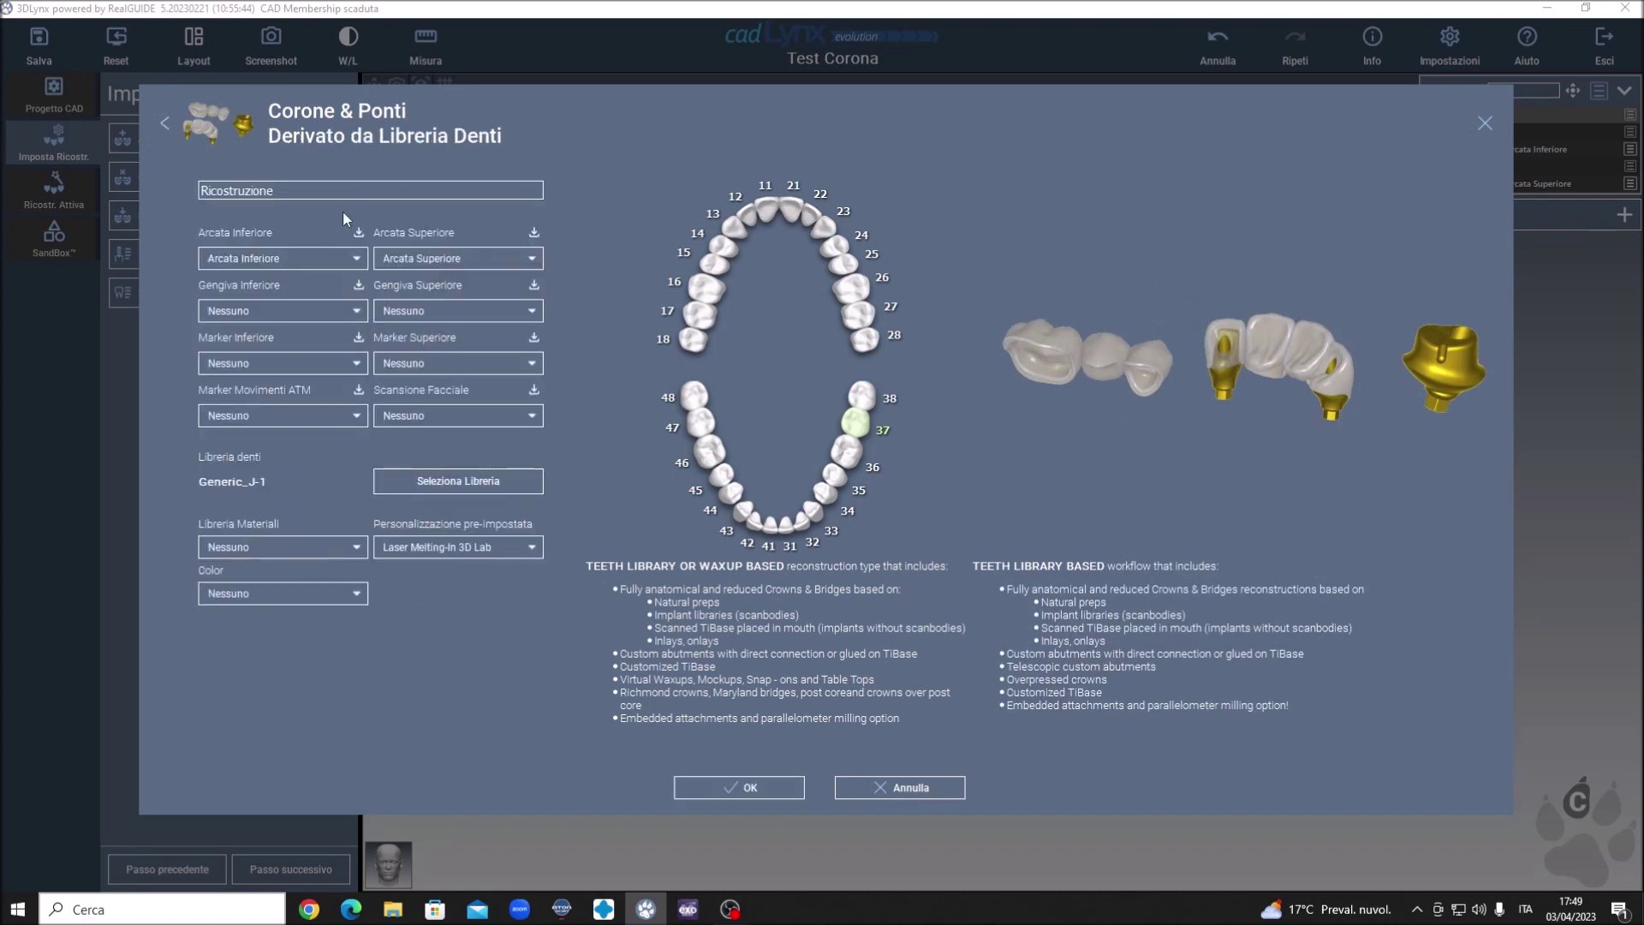
type("Coro")
type("na")
- Choose the Zirconia-3D Lynx preset and the RG Generic 01 tooth library
left_click(520, 548)
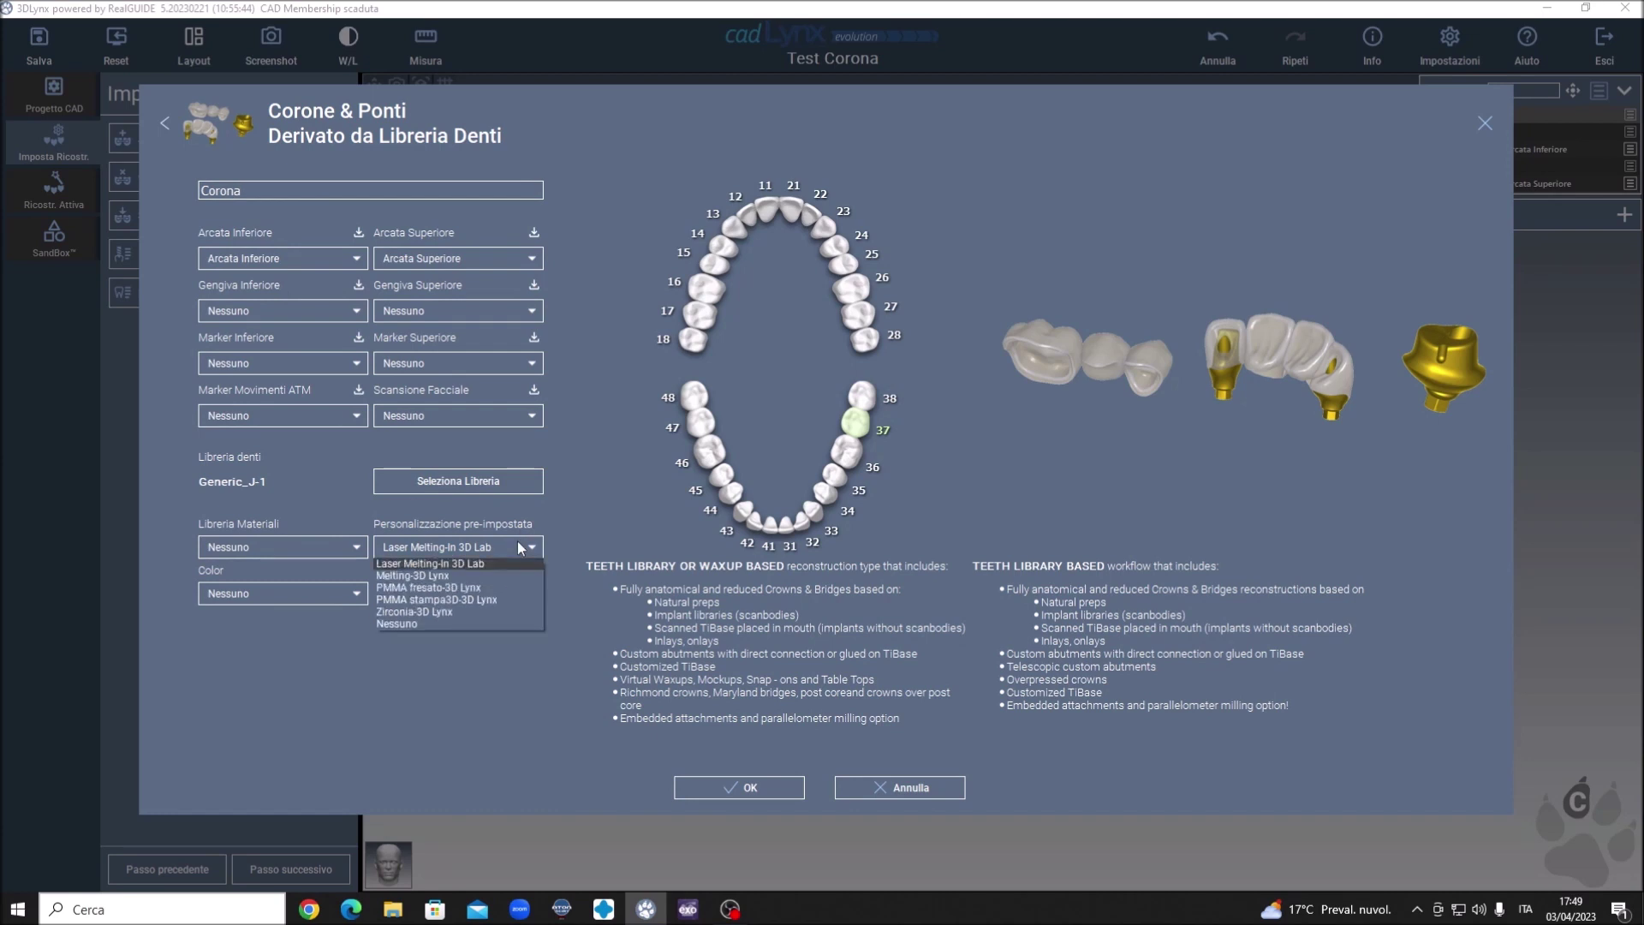
left_click(439, 612)
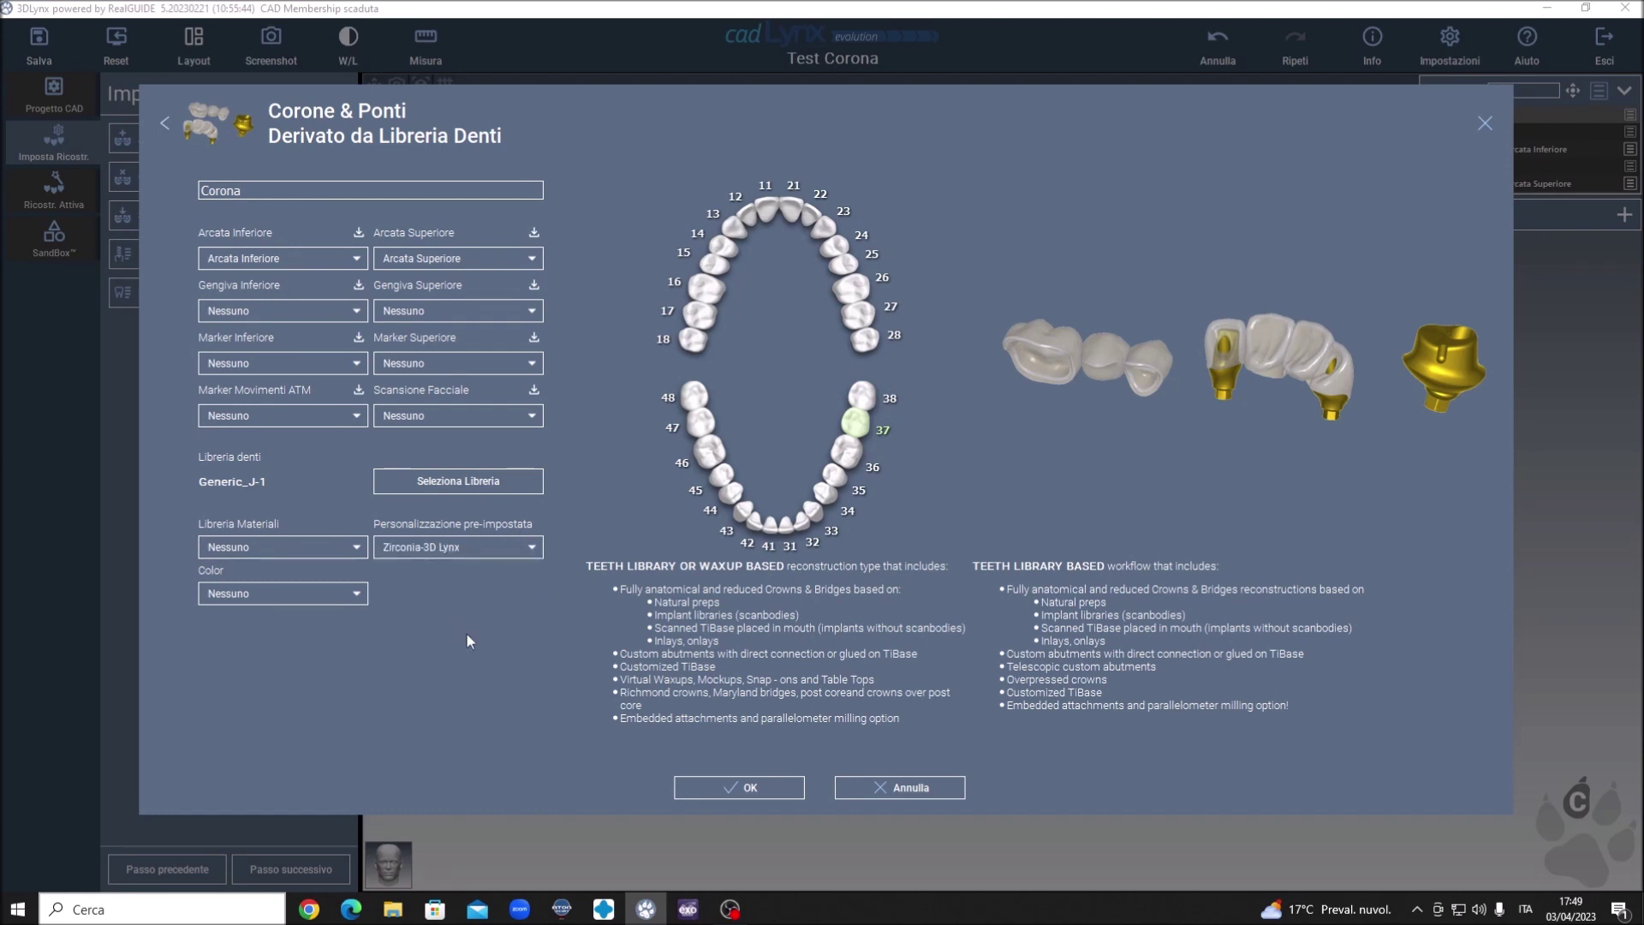
left_click(451, 486)
left_click(500, 270)
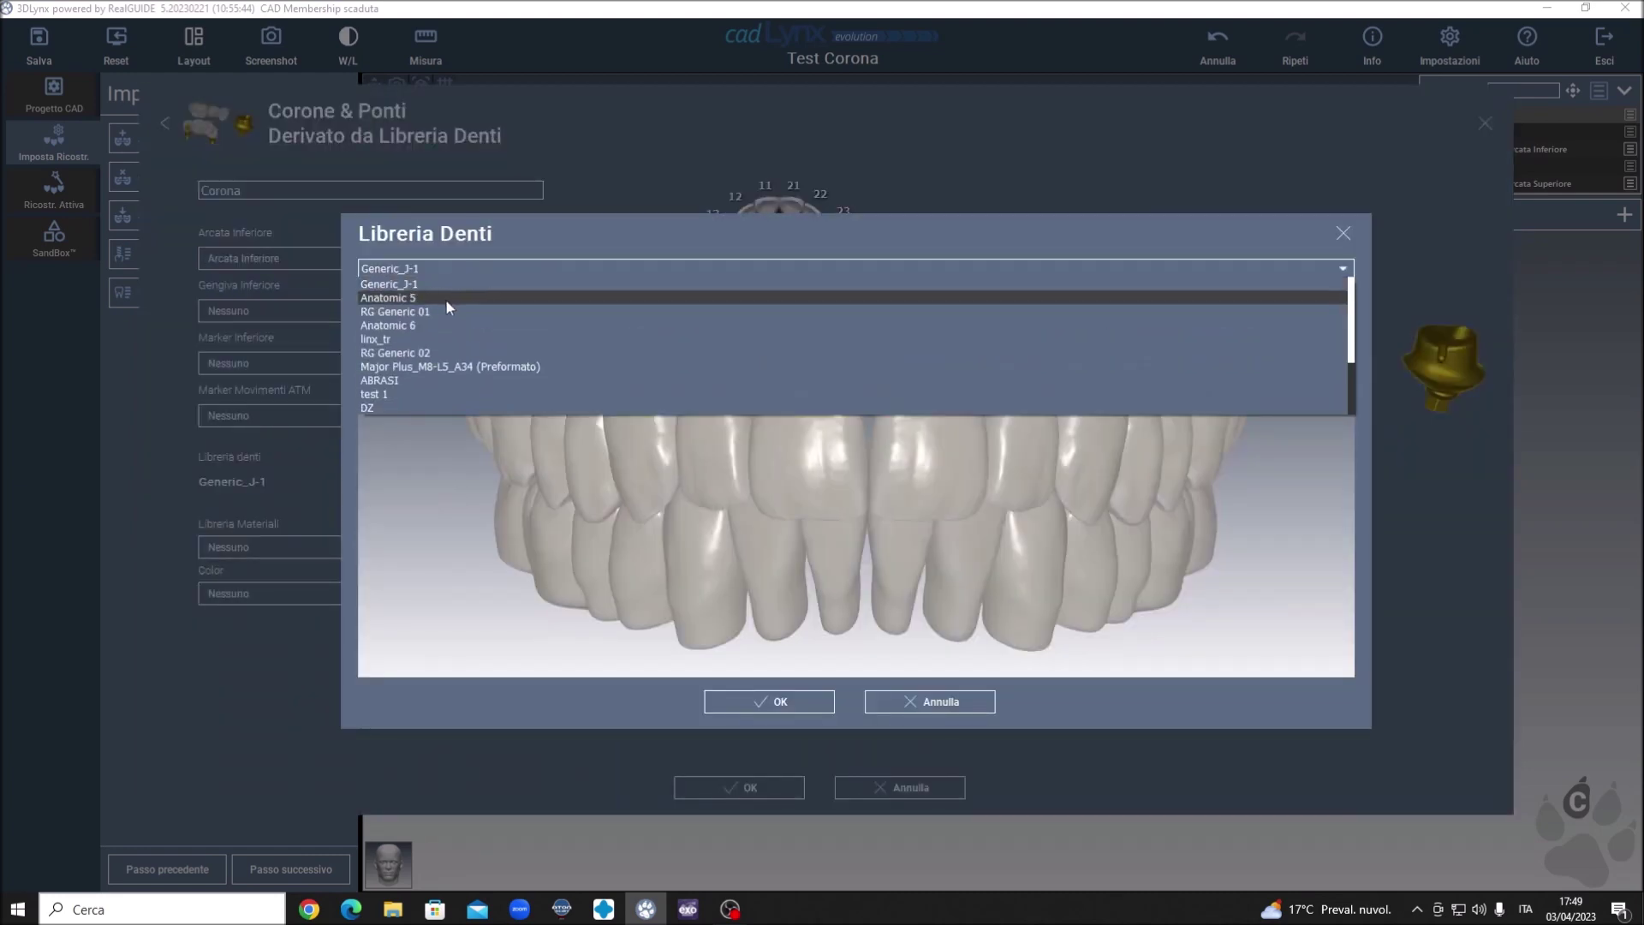
left_click(471, 311)
left_click(780, 701)
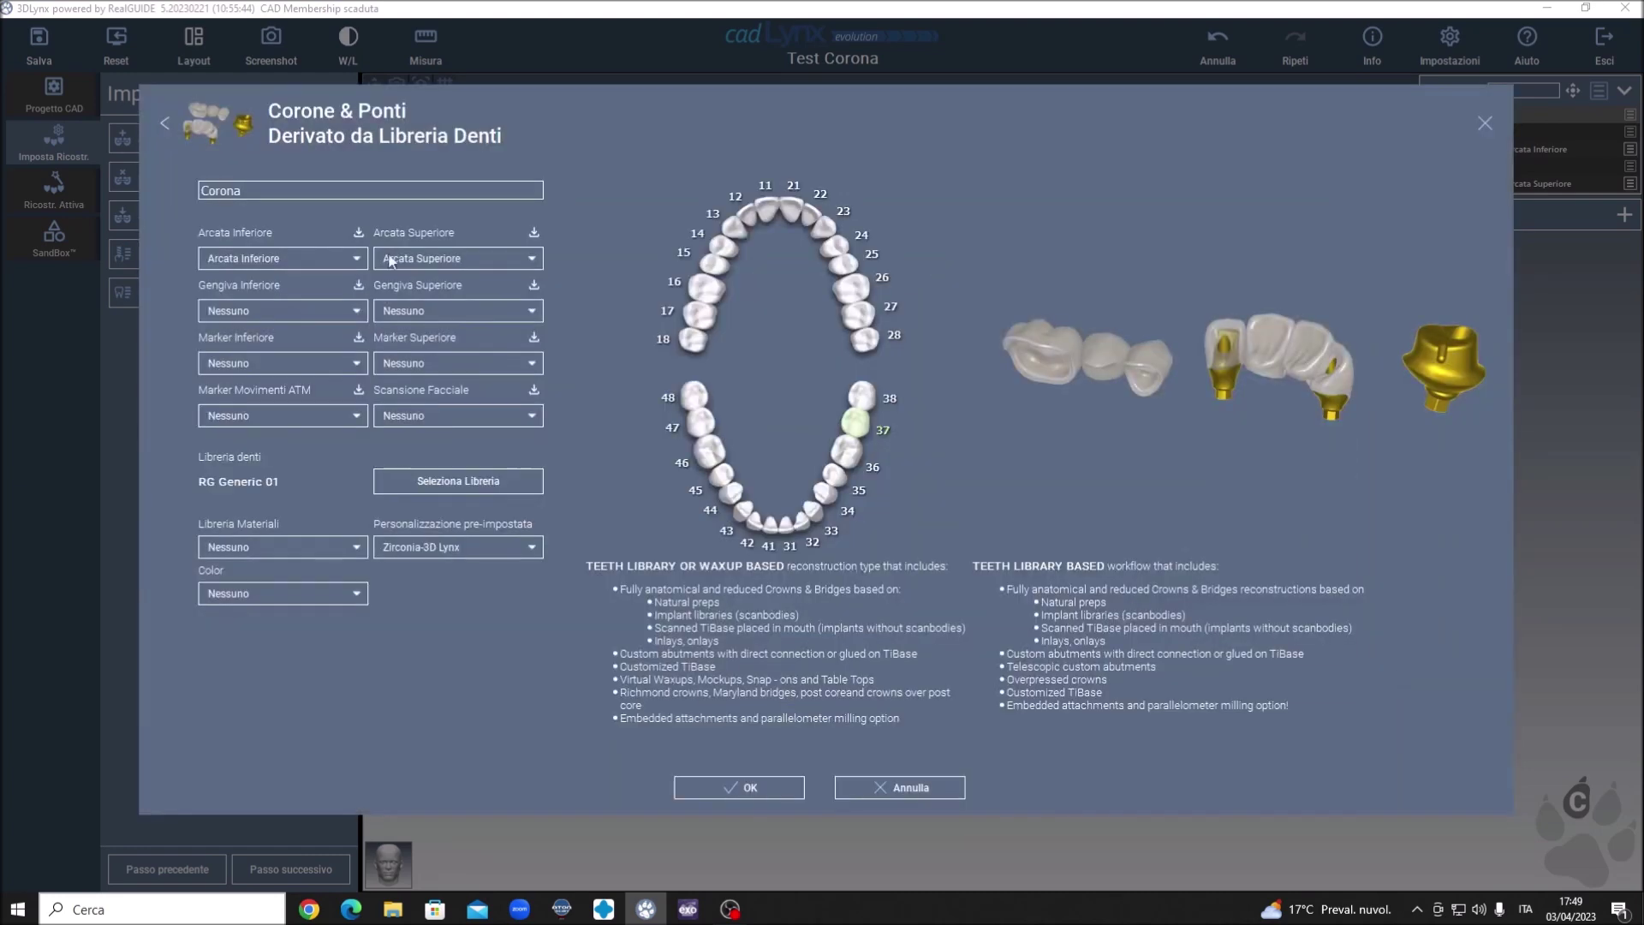
- Create Corona, advance to tooth positioning for 37, and show the Antagonista upper arch
left_click(739, 787)
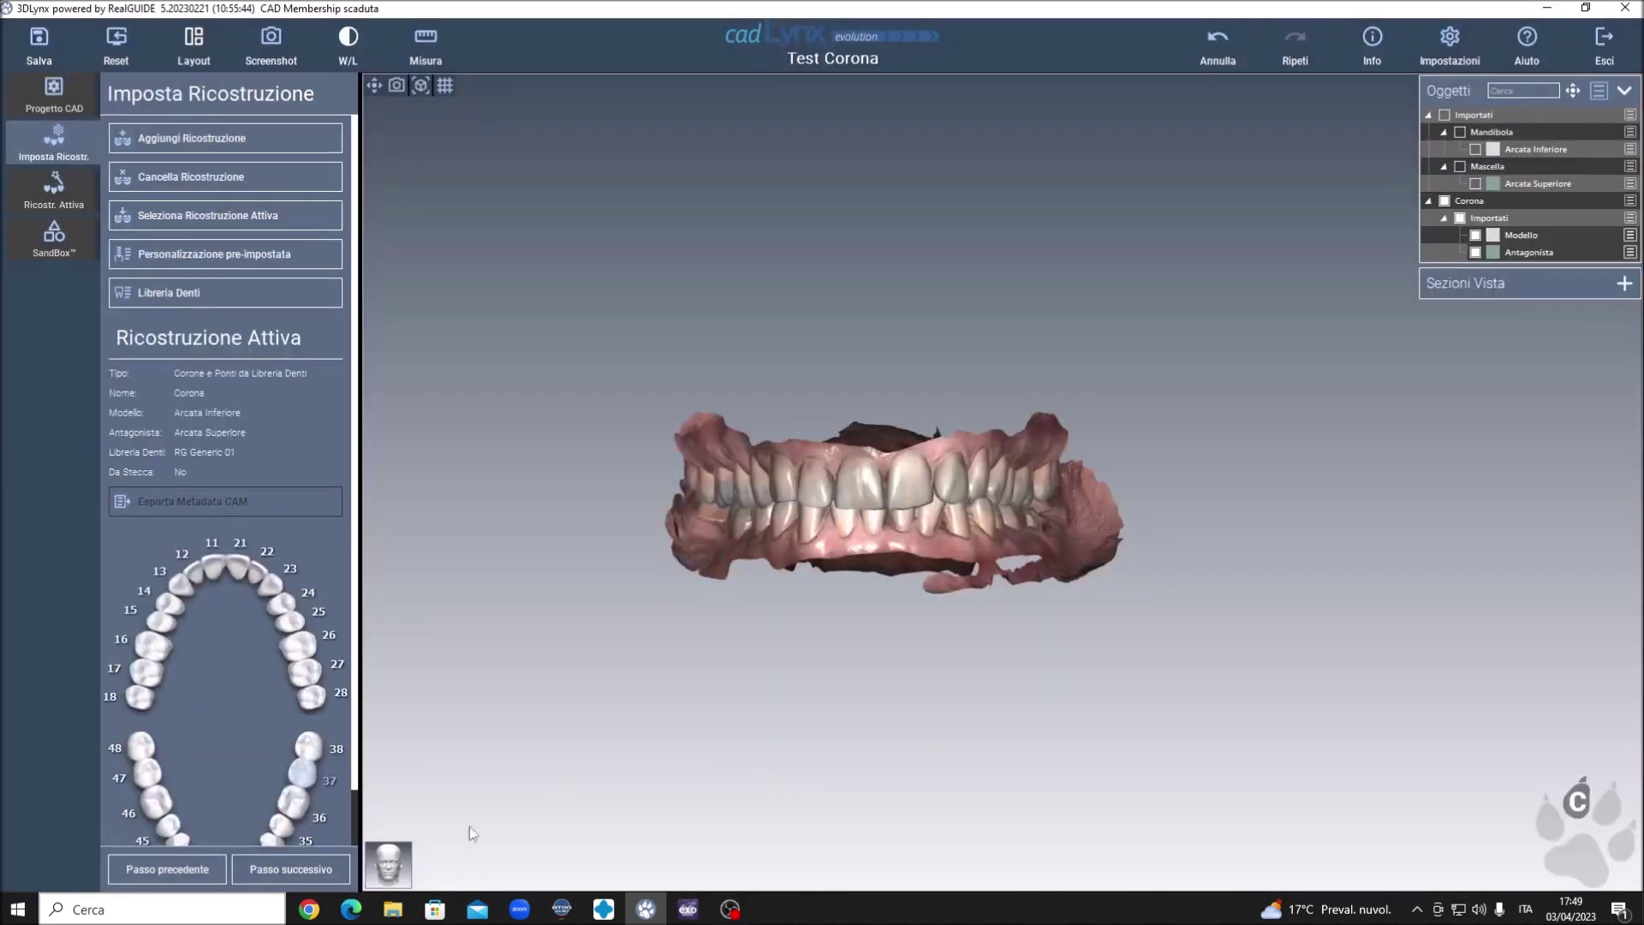
left_click(312, 868)
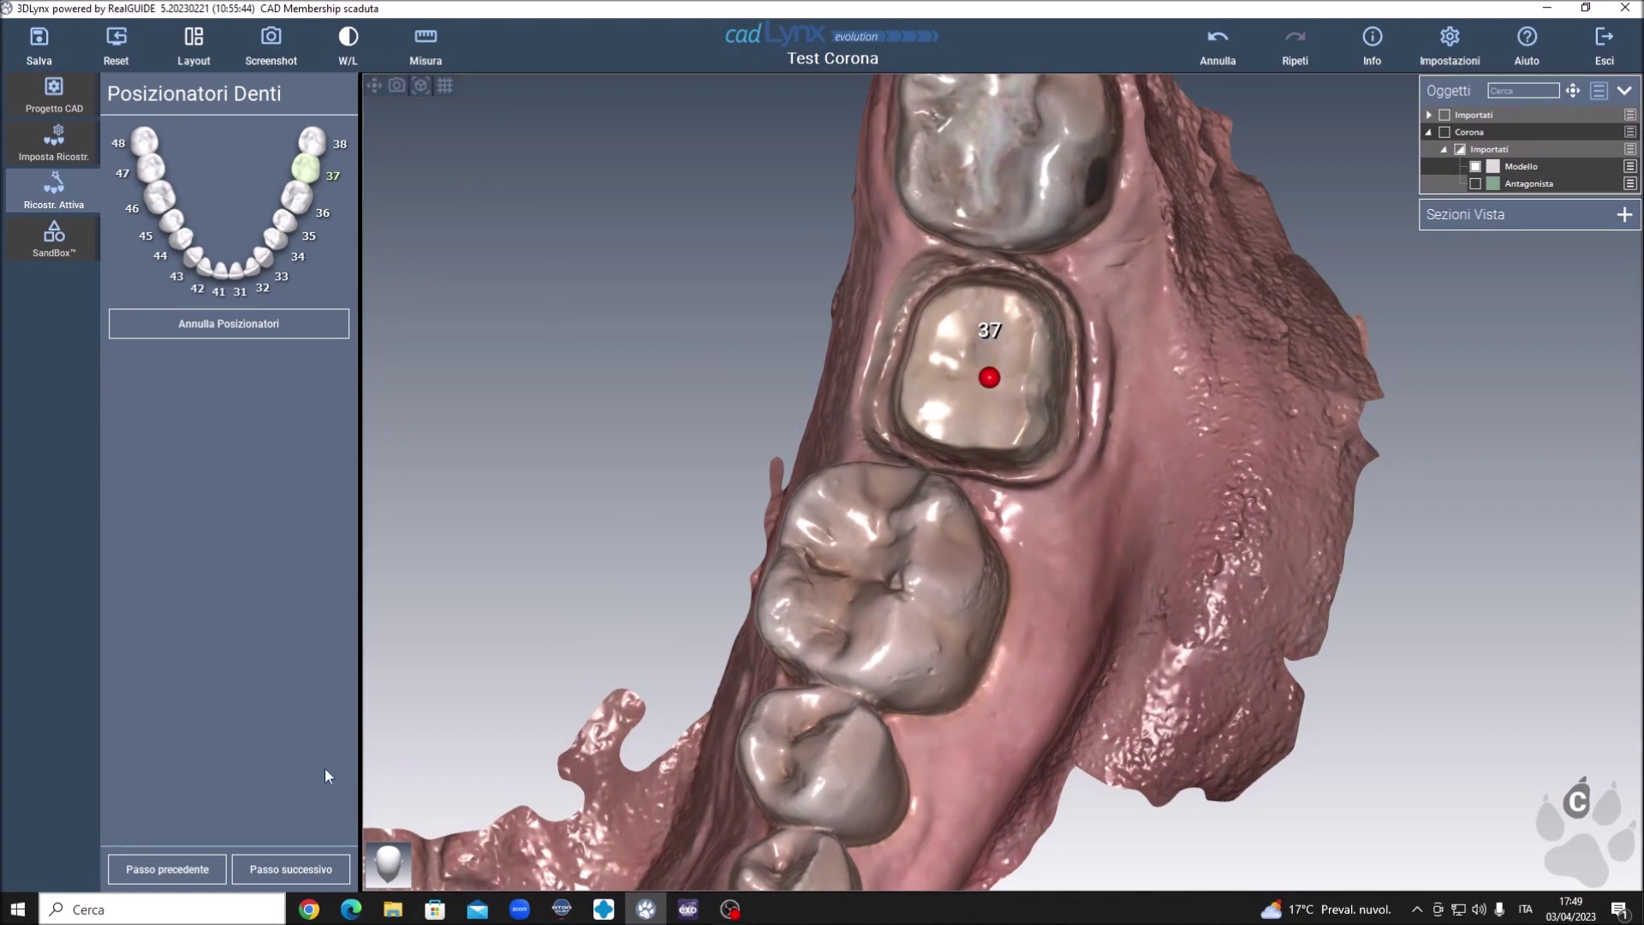
left_click(292, 869)
left_click(1474, 183)
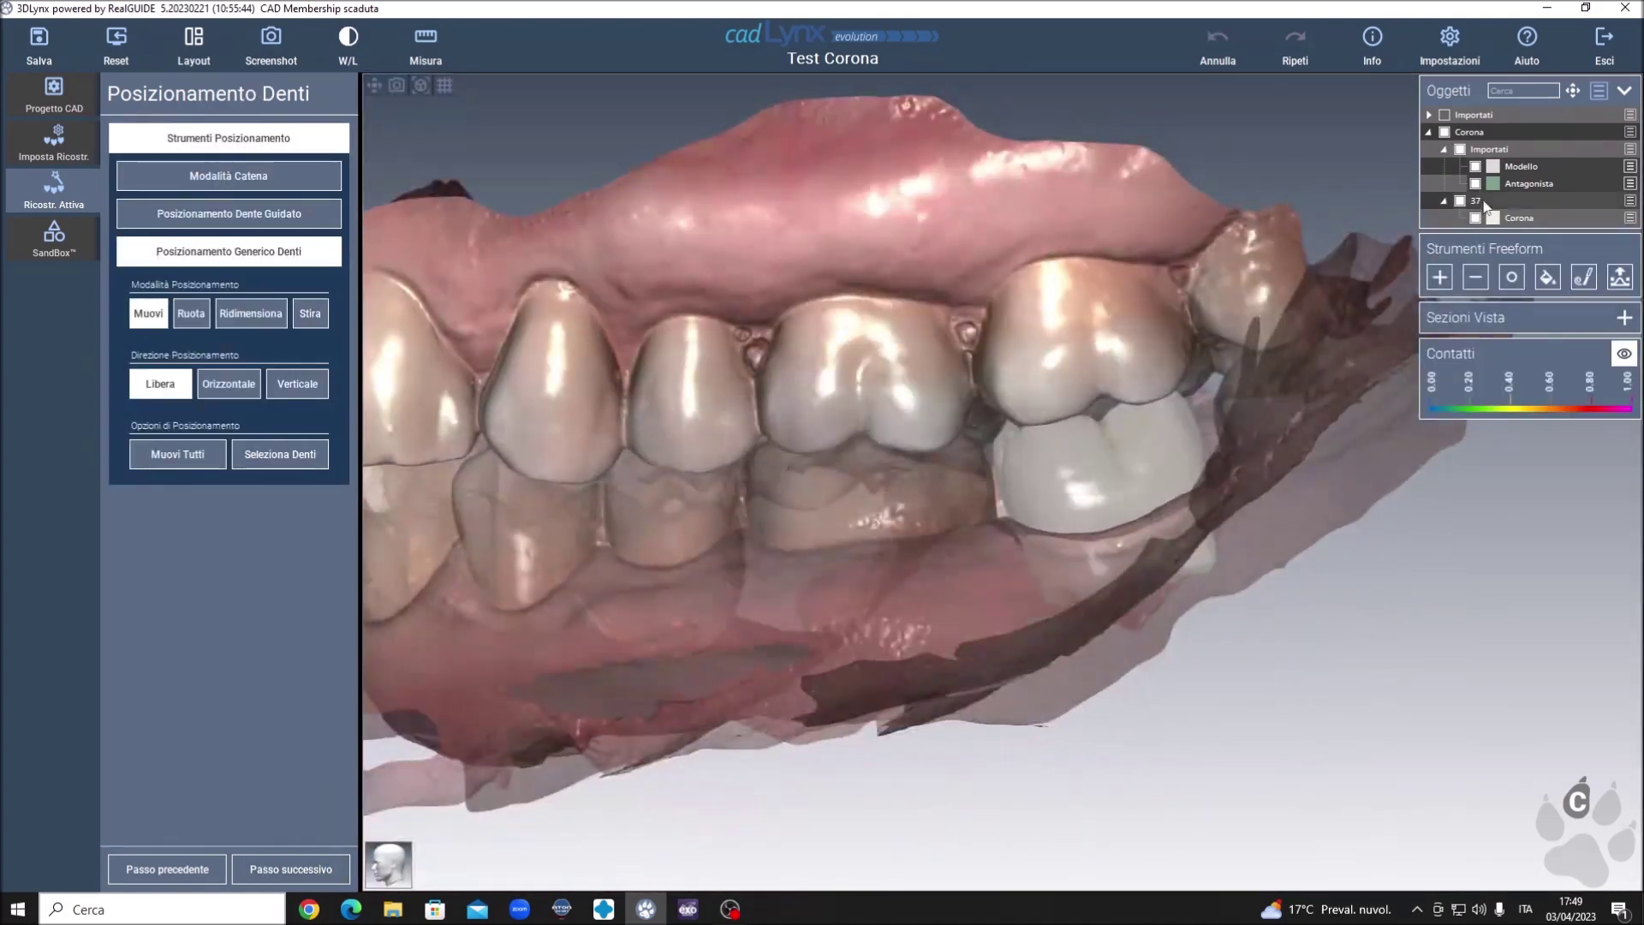
- With the antagonist hidden, shift the tooth 37 crown slightly along the lower arch
left_click(1474, 183)
right_click_drag(768, 583, 913, 687)
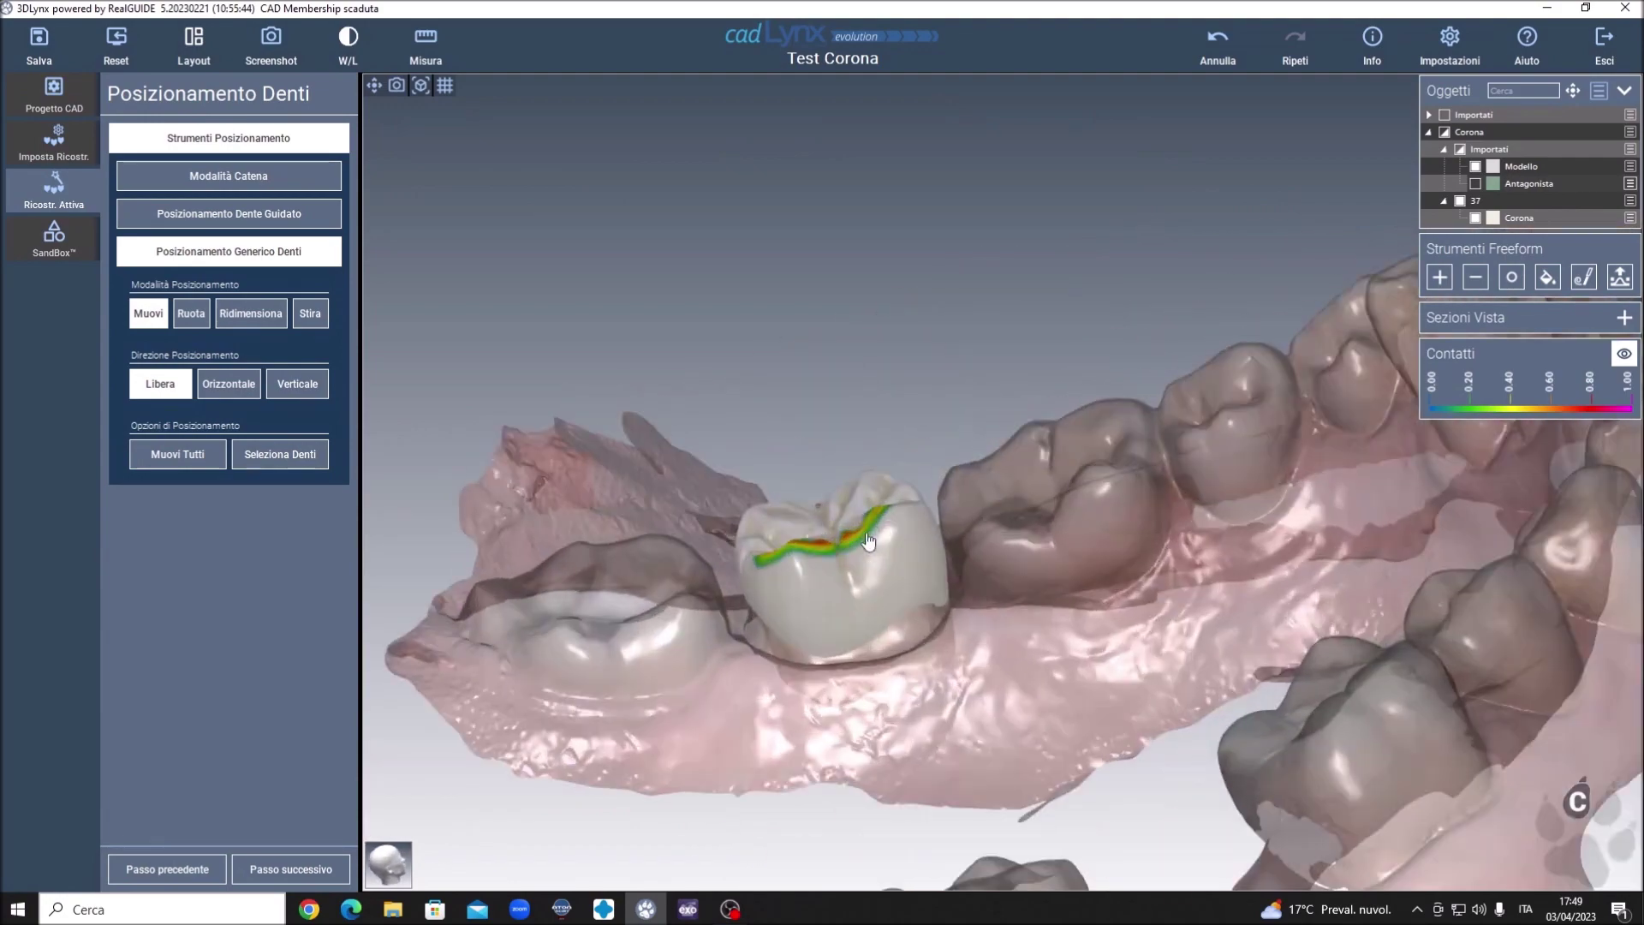
mouse_move(800, 564)
left_mouse_down()
mouse_move(816, 611)
mouse_move(823, 526)
mouse_move(865, 490)
left_mouse_up()
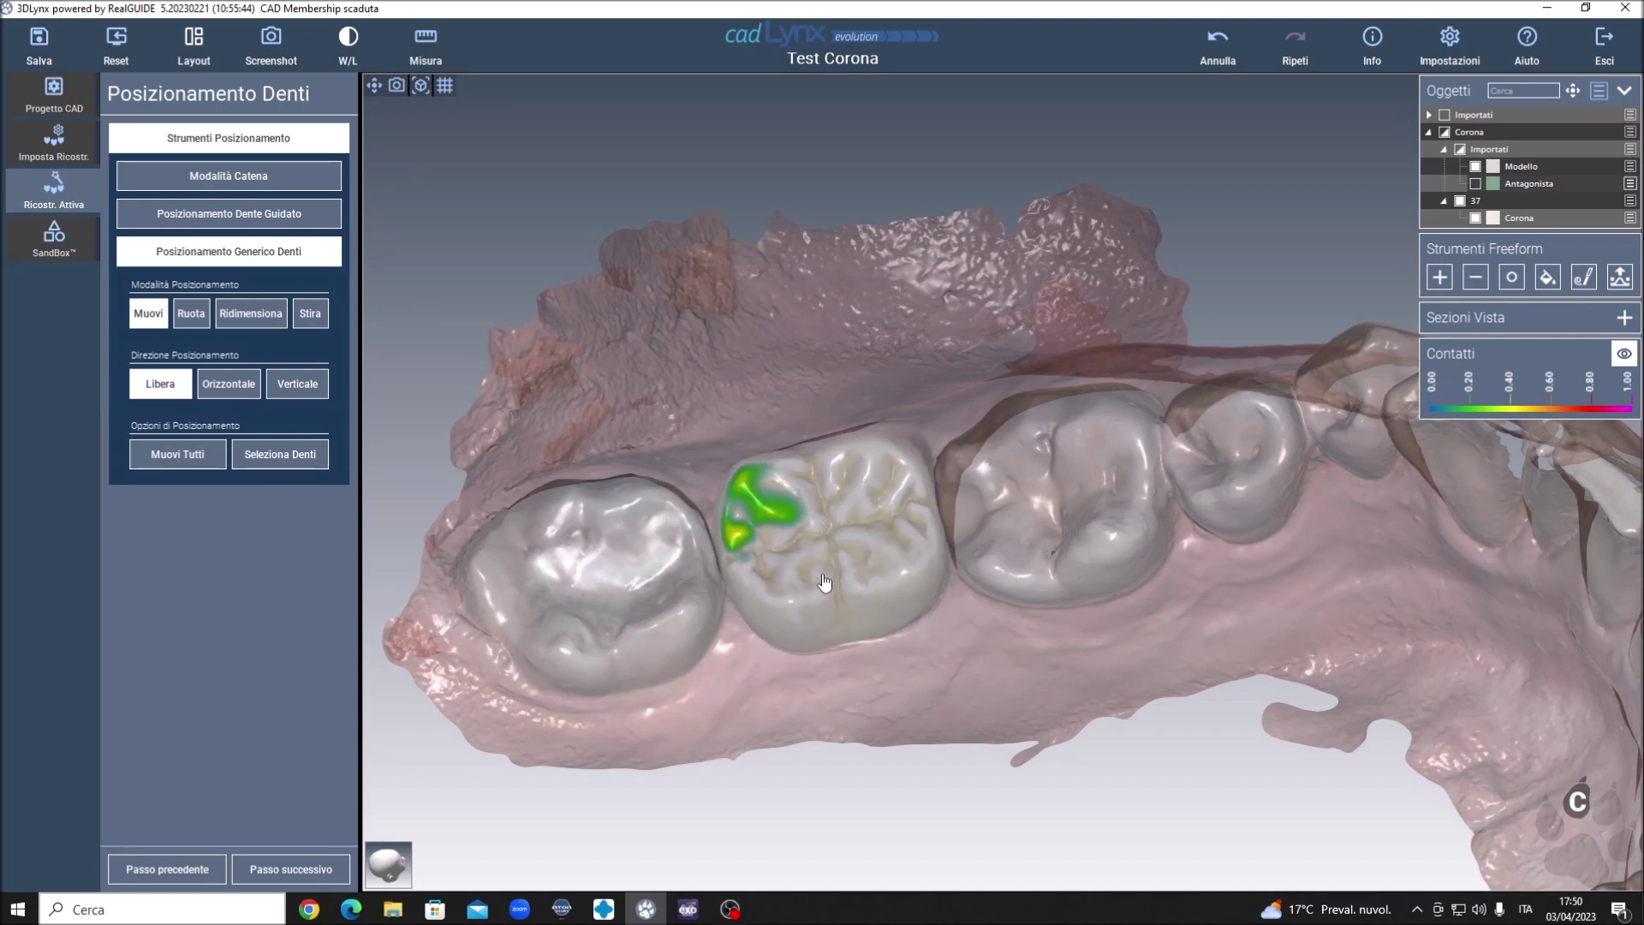
middle_click_drag(856, 656, 877, 447)
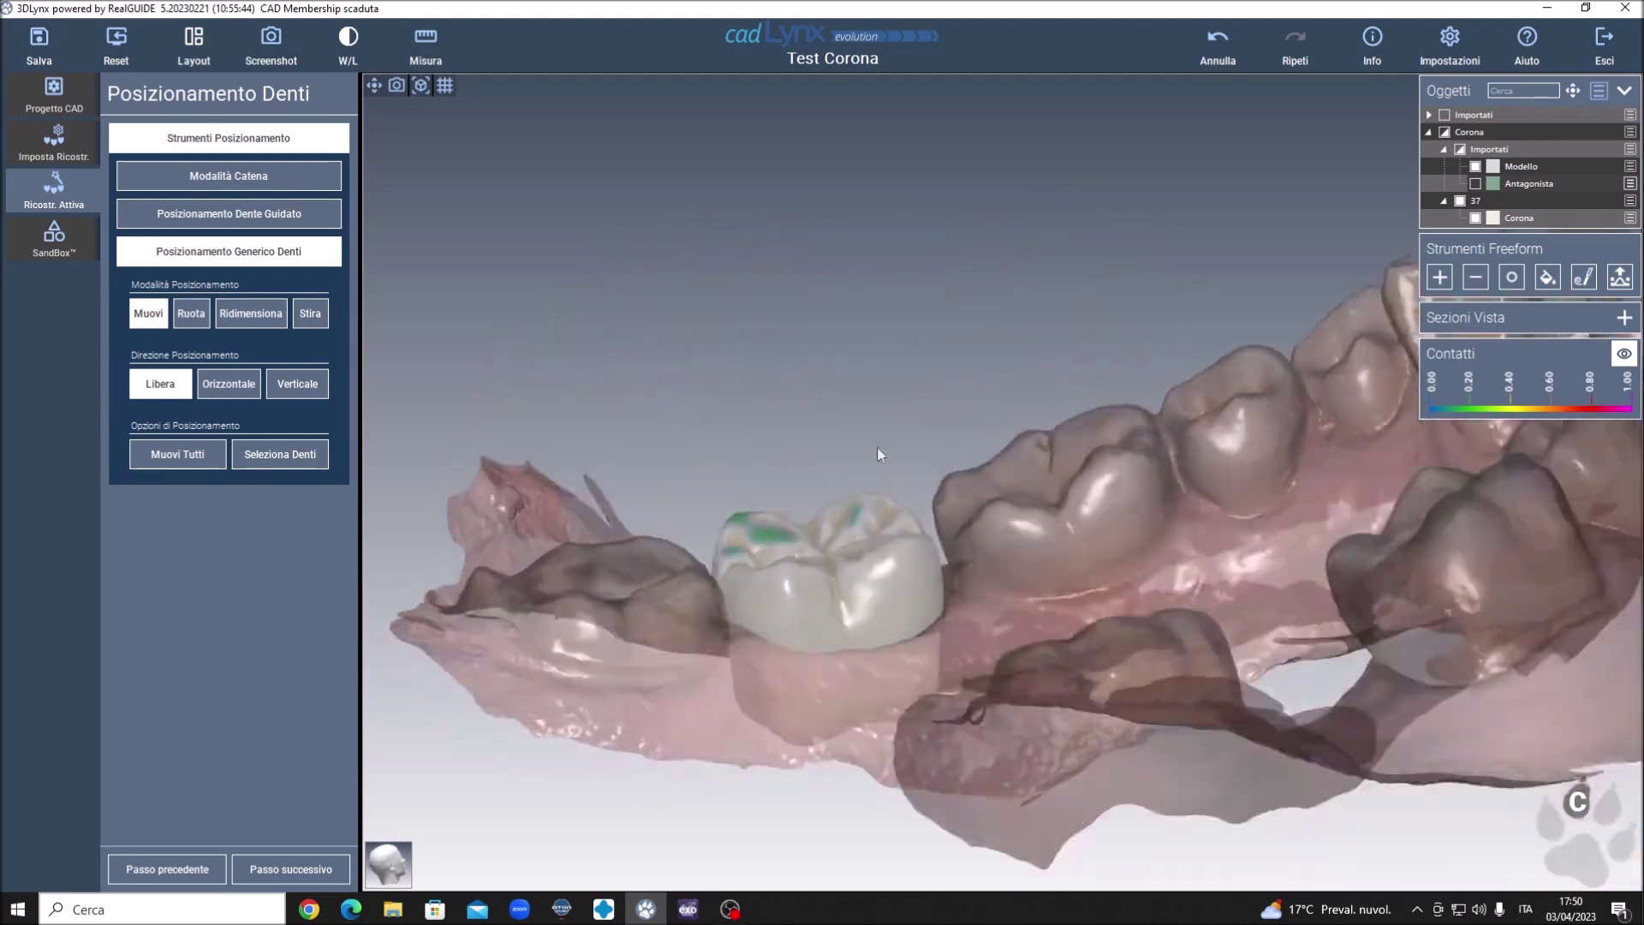
- Check the crown's contacts from buccal and occlusal views, toggling the upper arch's translucency
left_click(1475, 183)
mouse_move(1070, 548)
middle_mouse_down()
mouse_move(1230, 530)
mouse_move(948, 557)
mouse_move(899, 651)
middle_mouse_up()
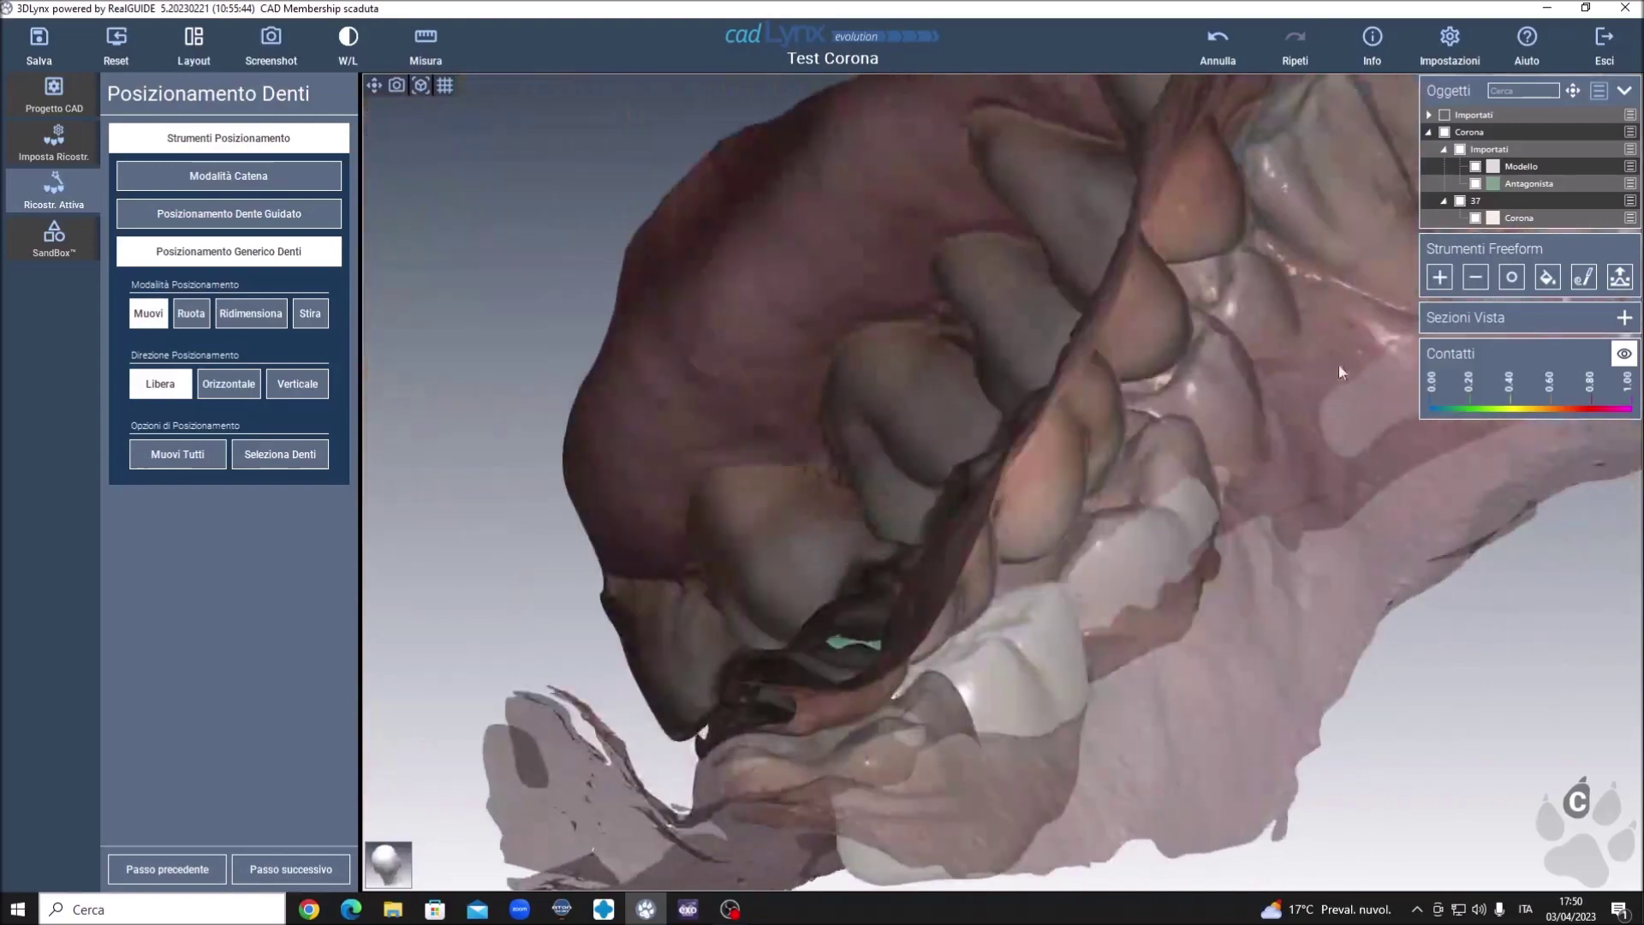
left_click(1475, 183)
mouse_move(942, 600)
middle_mouse_down()
mouse_move(760, 786)
mouse_move(928, 737)
middle_mouse_up()
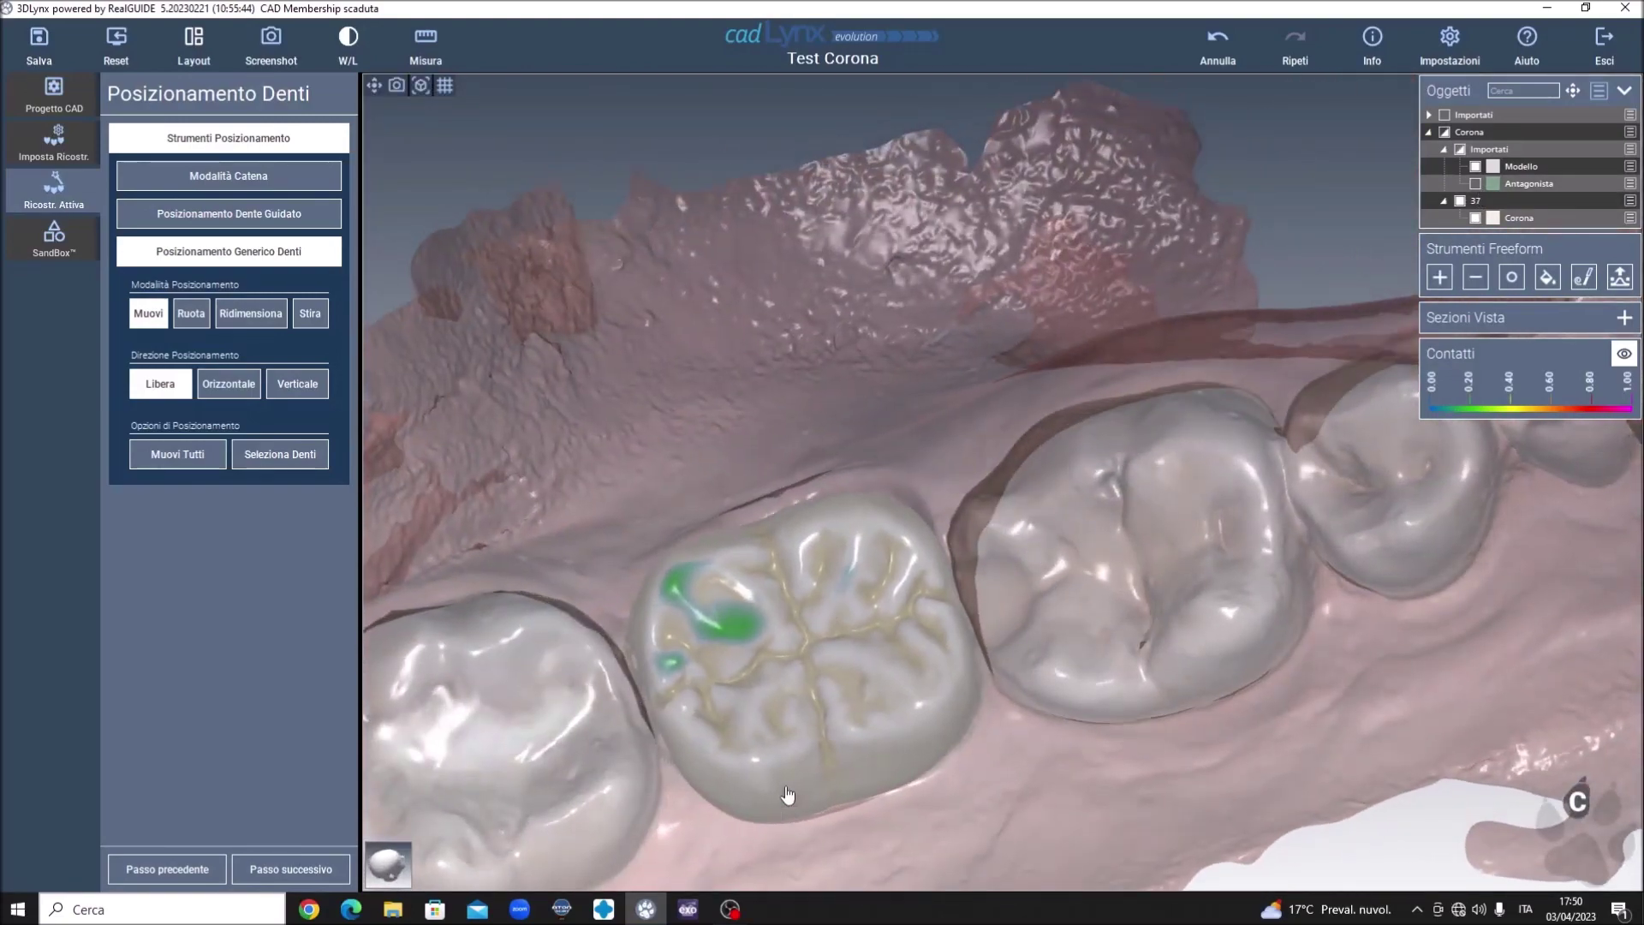
middle_click_drag(785, 793, 847, 590)
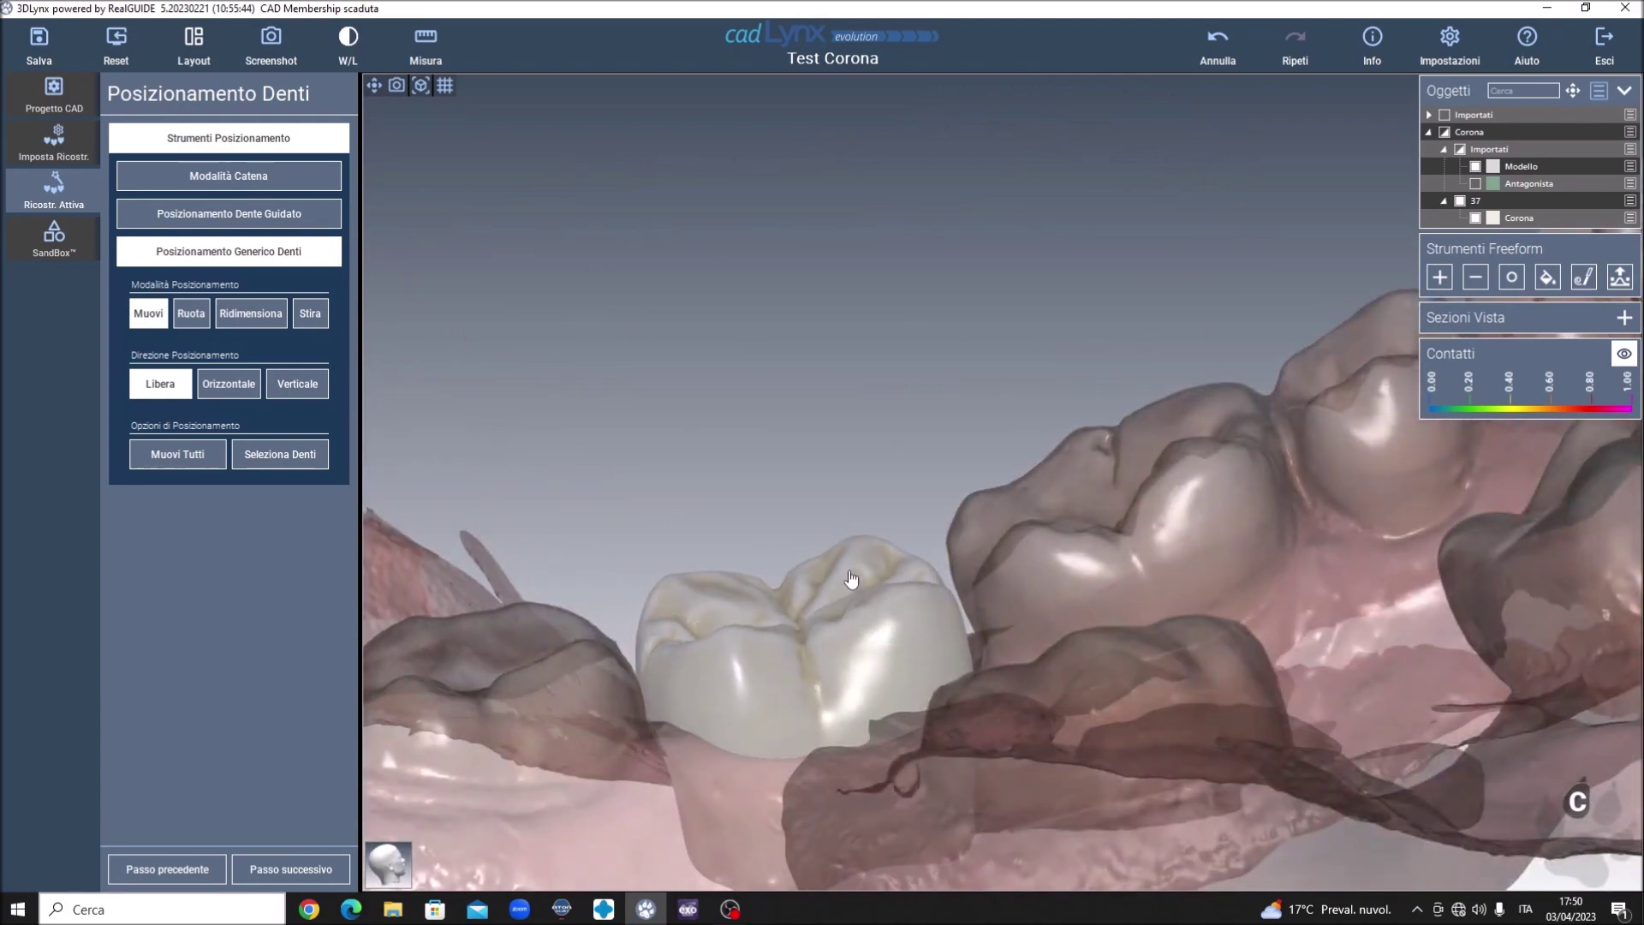
scroll(856, 570, "down", 5)
middle_click_drag(891, 548, 918, 522)
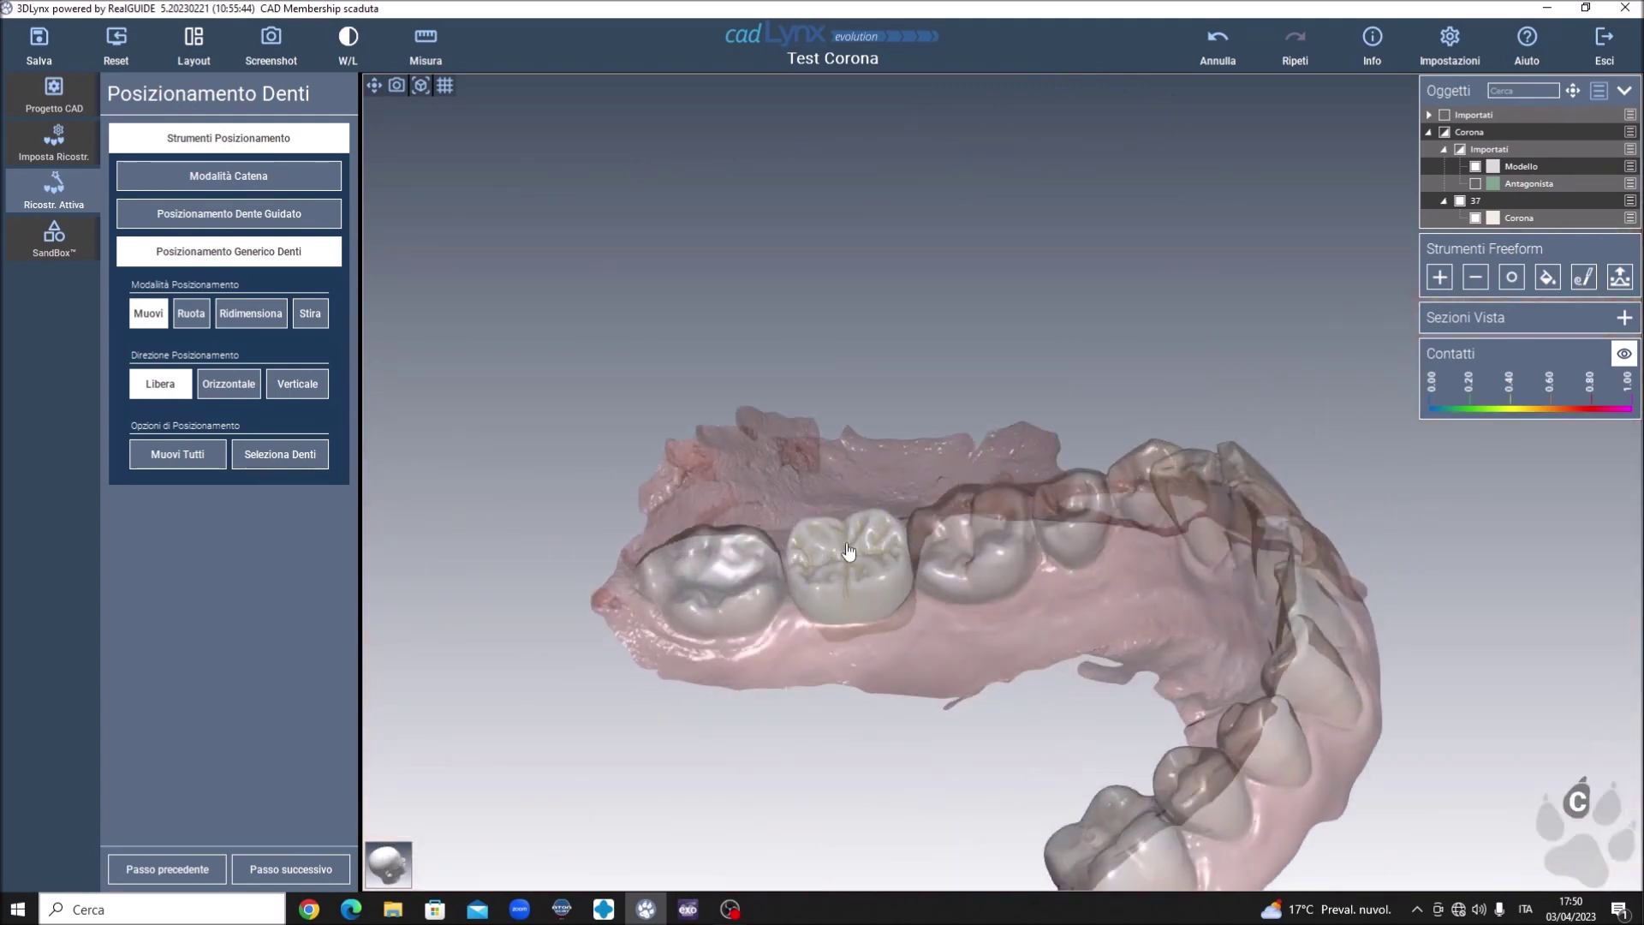
scroll(847, 551, "up", 5)
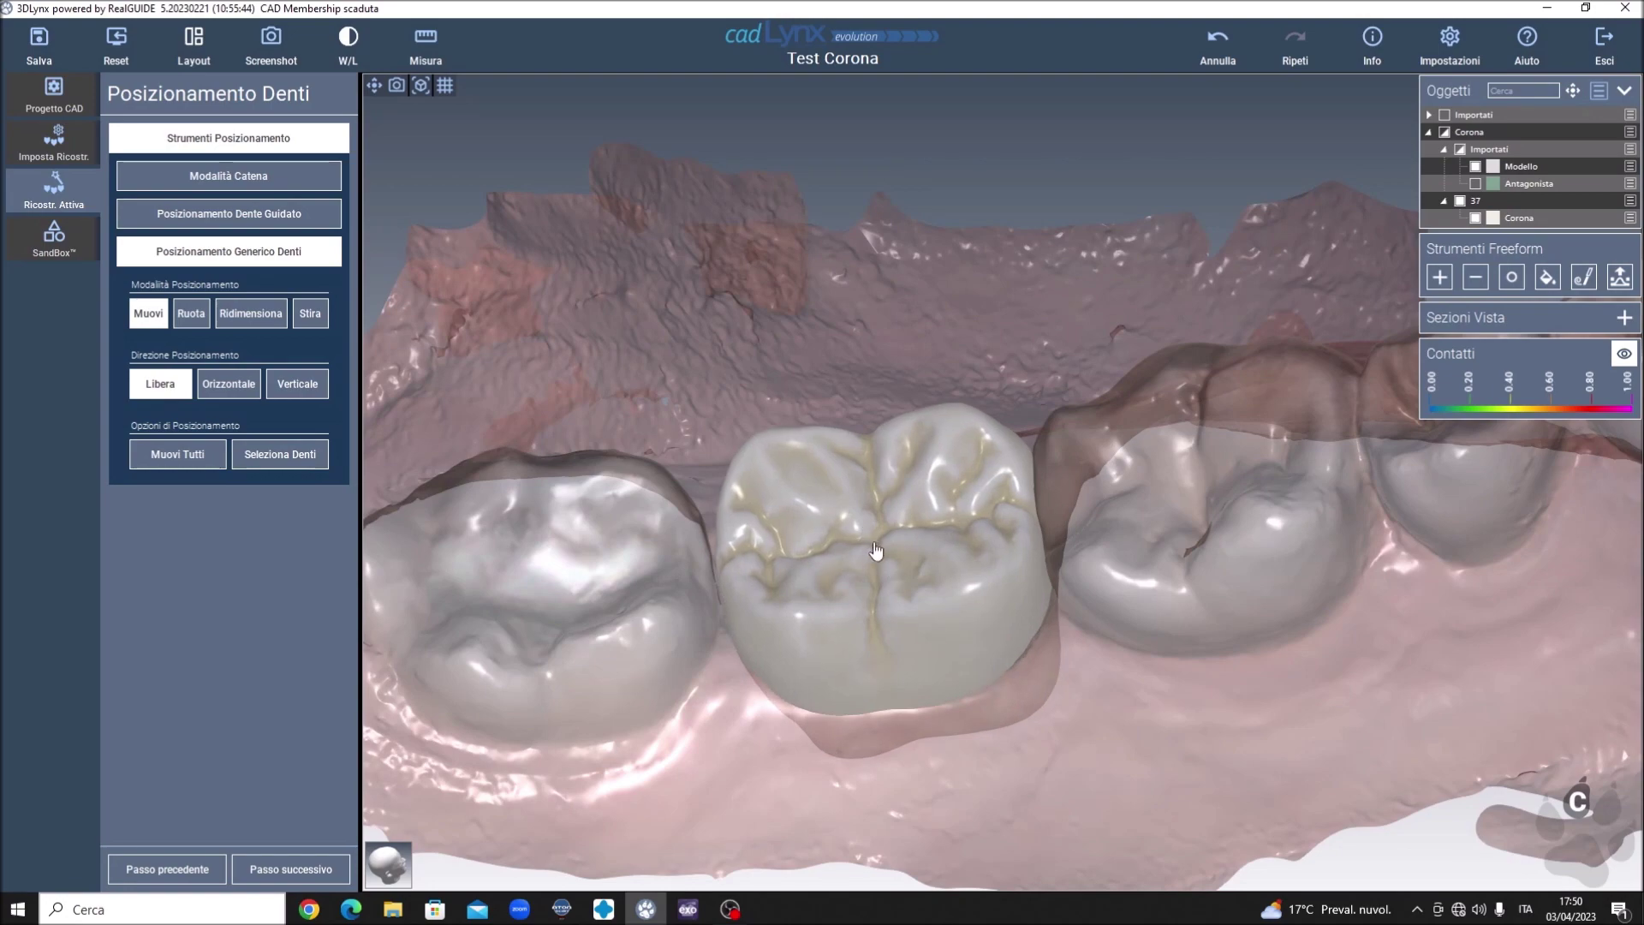
middle_click_drag(875, 551, 887, 600)
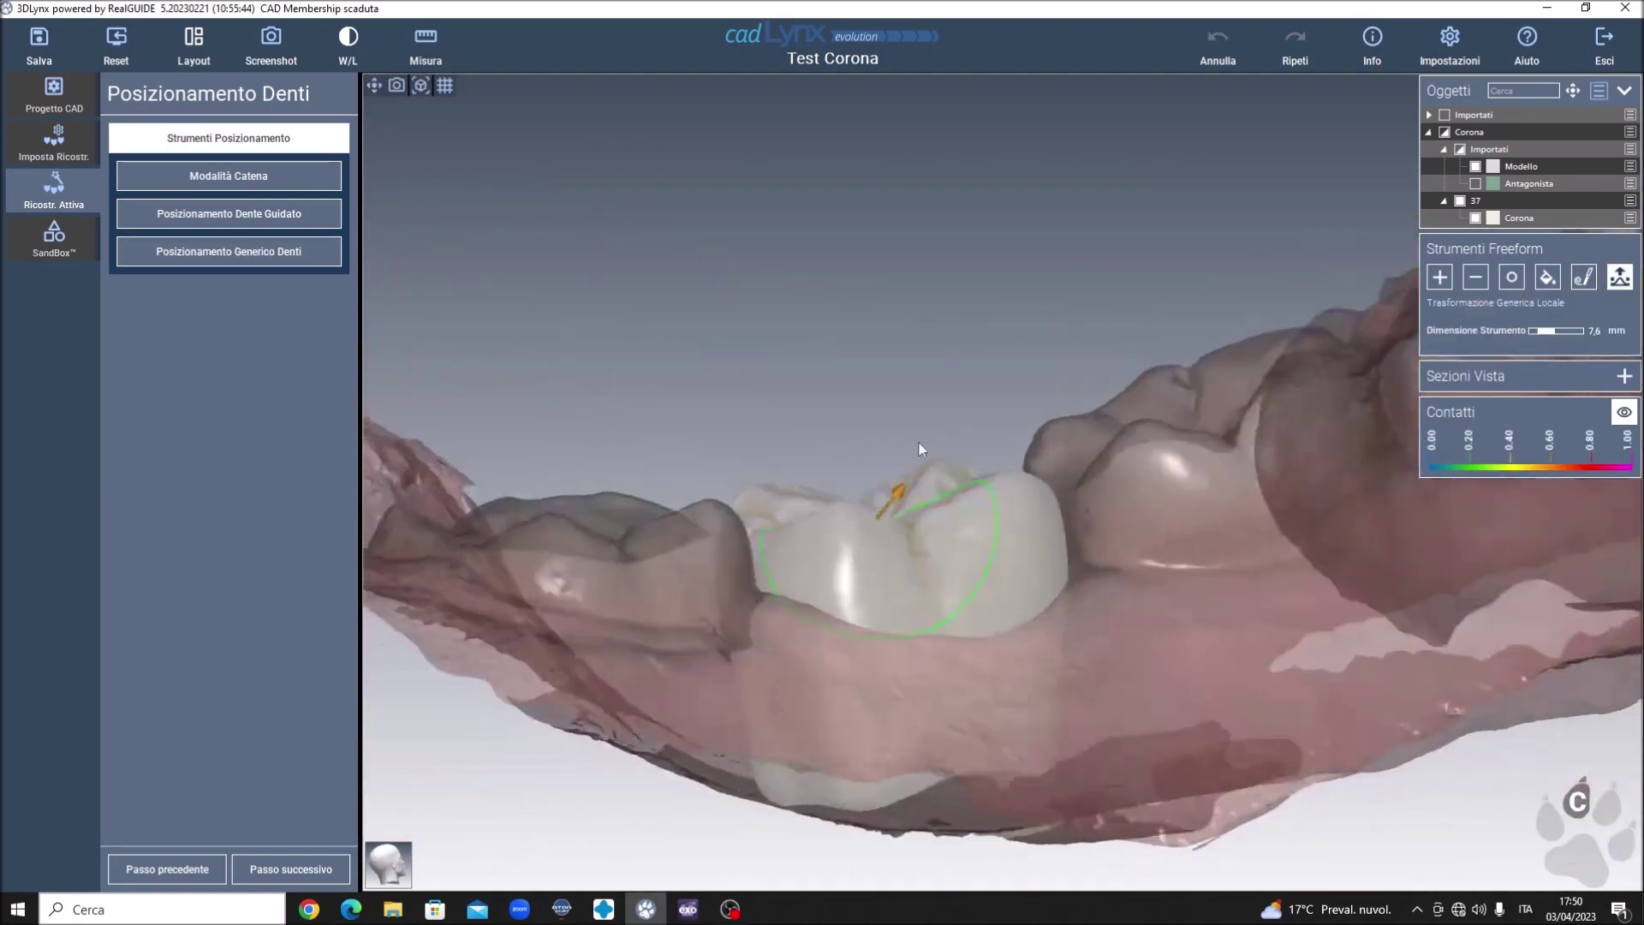
- Push out crown 37's side contour with the 7.6 mm Trasformazione Generica Locale tool
scroll(677, 599, "up", 4)
left_click_drag(780, 561, 779, 566)
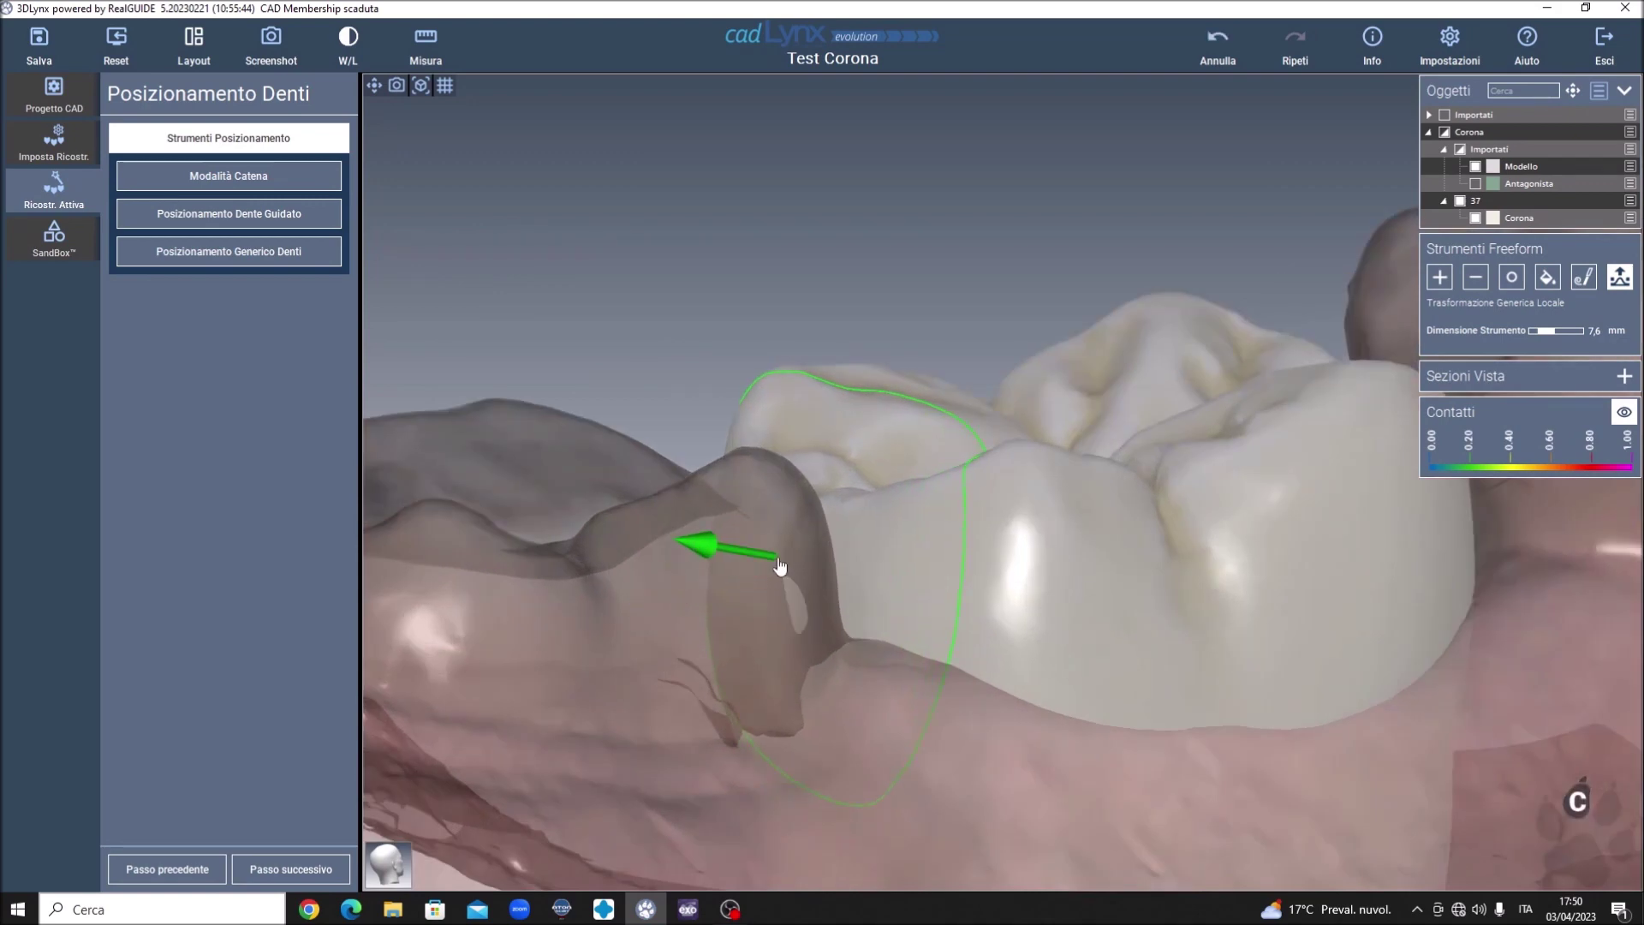
mouse_move(777, 557)
right_mouse_down()
mouse_move(1128, 481)
mouse_move(843, 524)
mouse_move(1077, 532)
mouse_move(932, 563)
right_mouse_up()
scroll(933, 564, "down", 3)
mouse_move(824, 650)
right_mouse_down()
mouse_move(798, 573)
mouse_move(691, 589)
mouse_move(1040, 680)
mouse_move(1048, 654)
right_mouse_up()
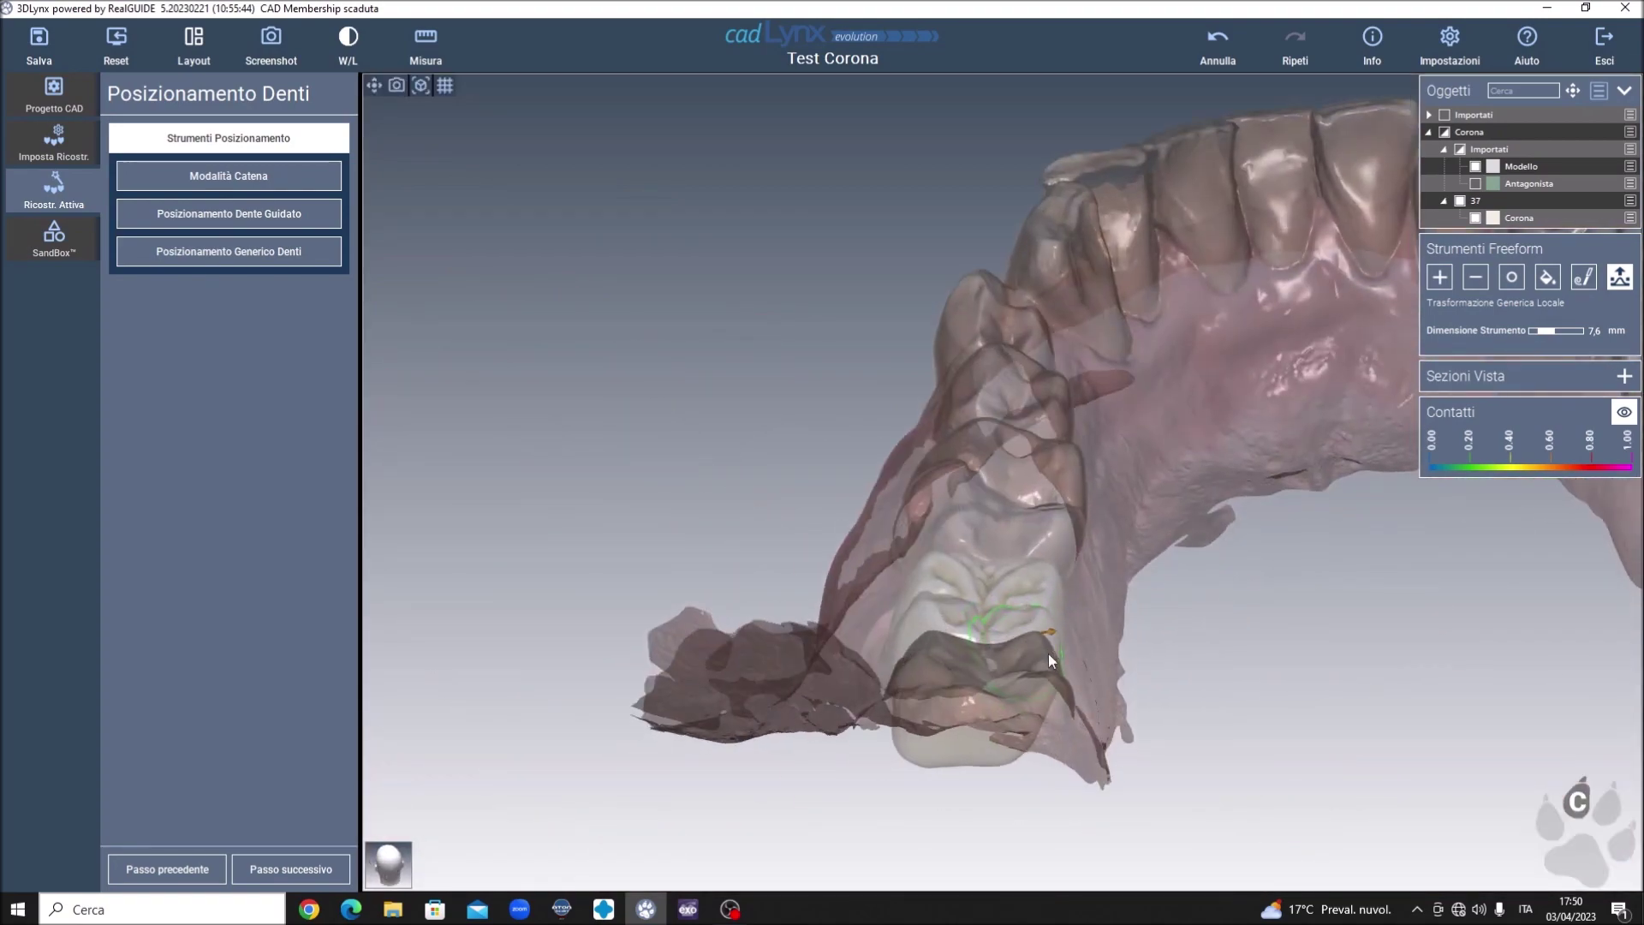
- Mark tooth 37 as Cementata in the Scelta Denti tooth map
left_click(306, 861)
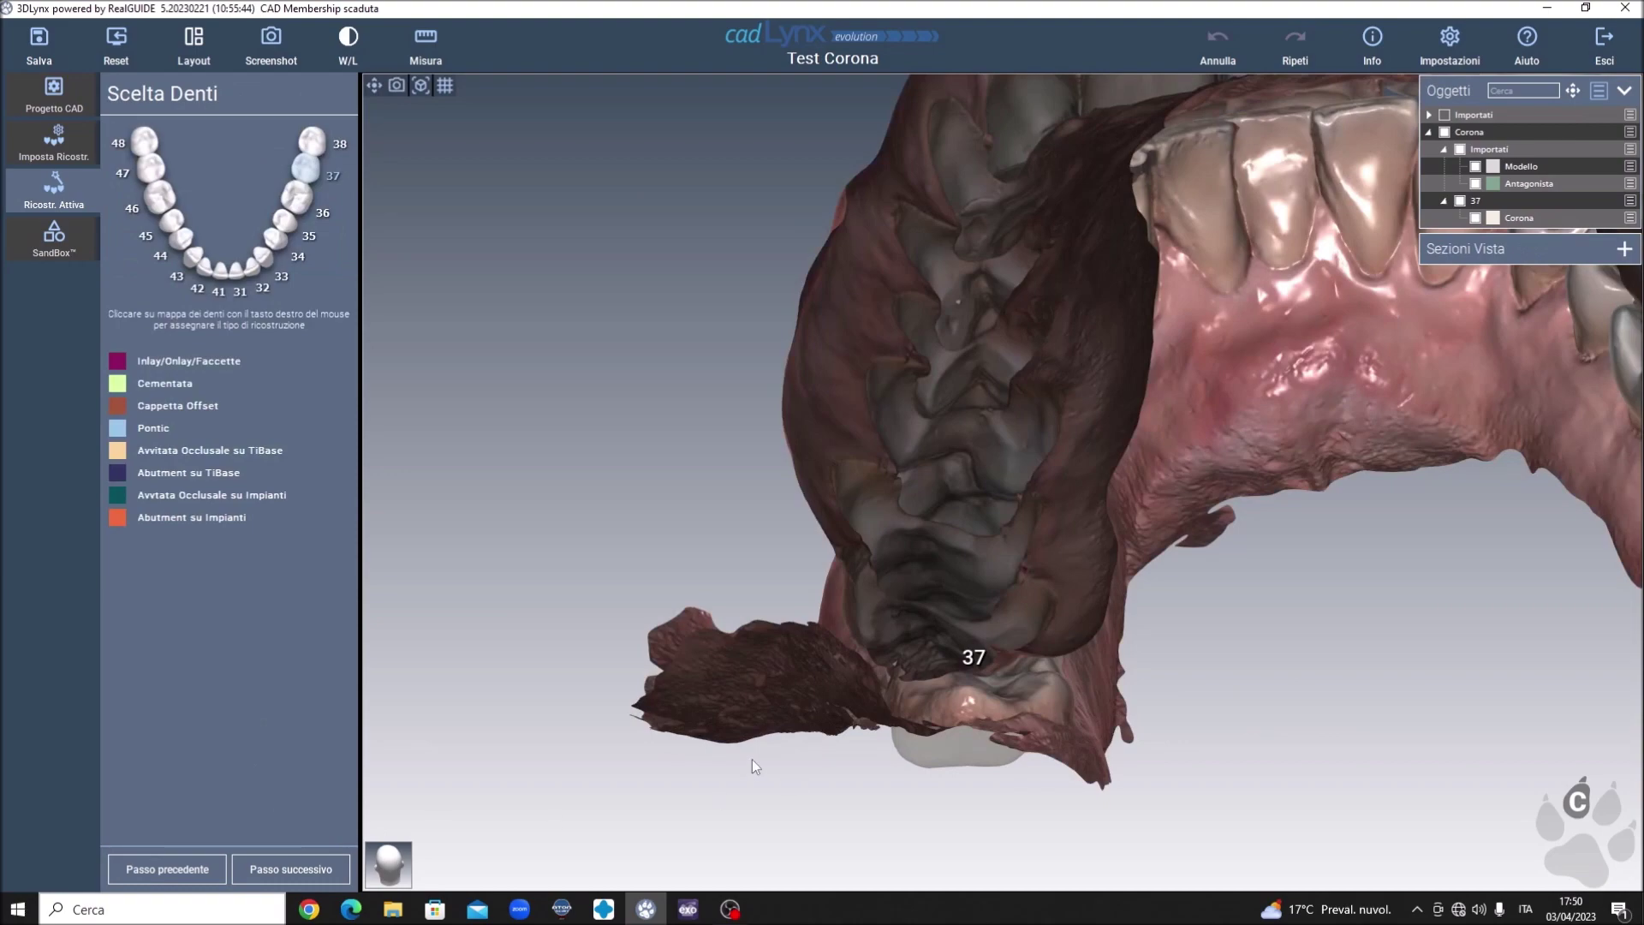
mouse_move(751, 758)
right_mouse_down()
mouse_move(723, 655)
mouse_move(977, 597)
mouse_move(1075, 701)
mouse_move(946, 691)
mouse_move(1082, 699)
right_mouse_up()
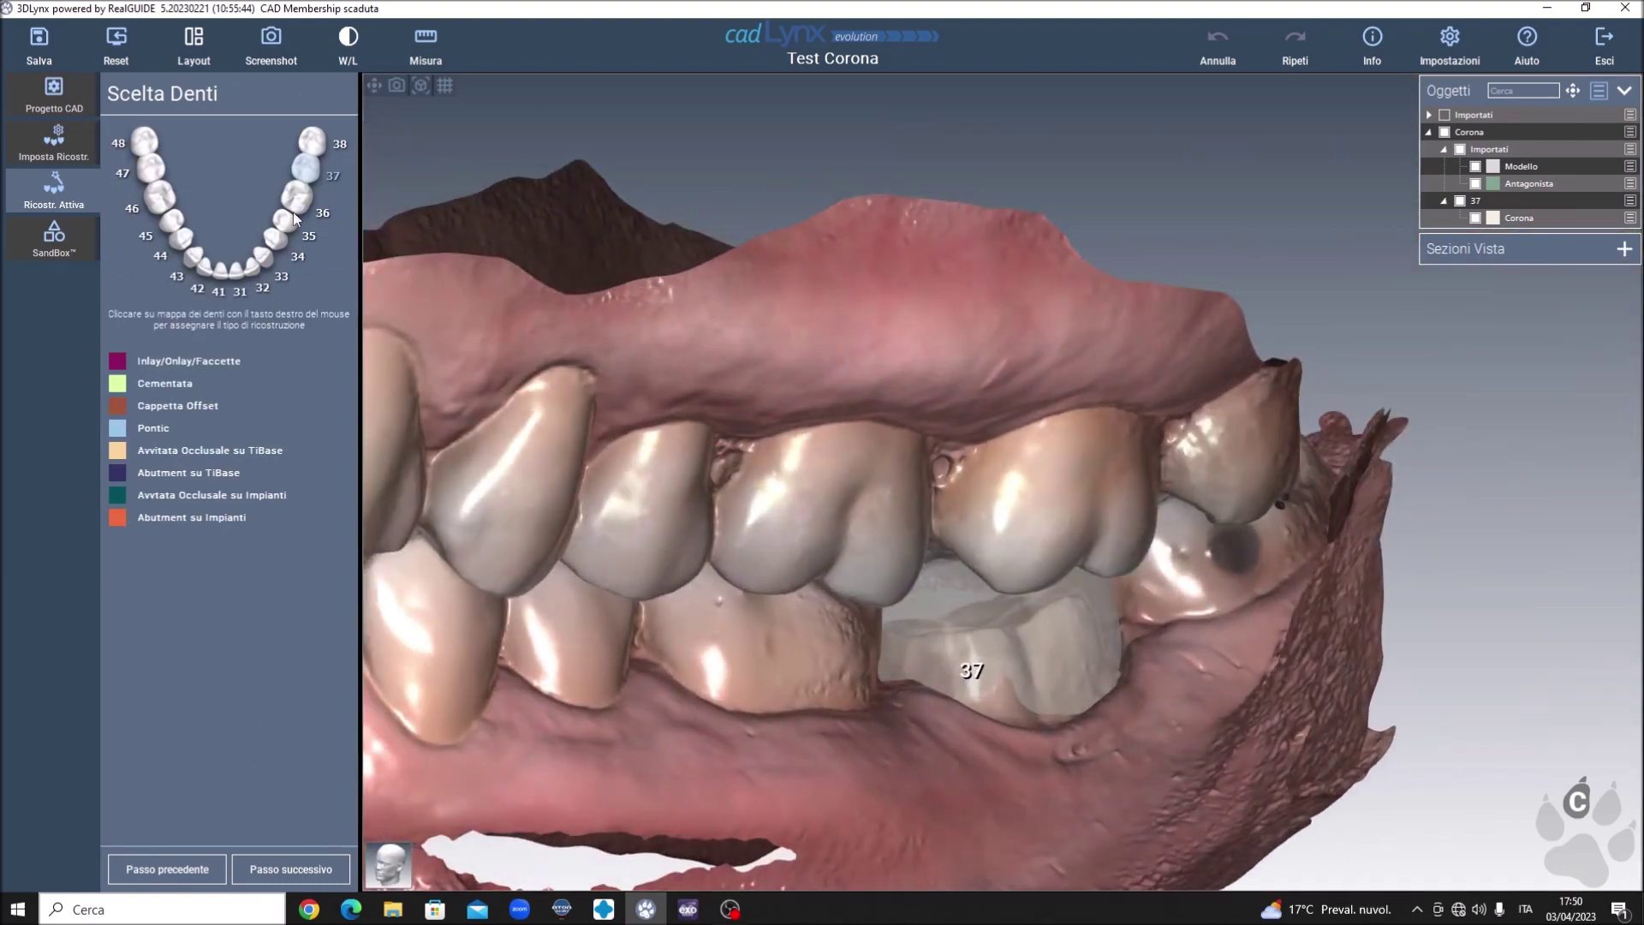
right_click(304, 168)
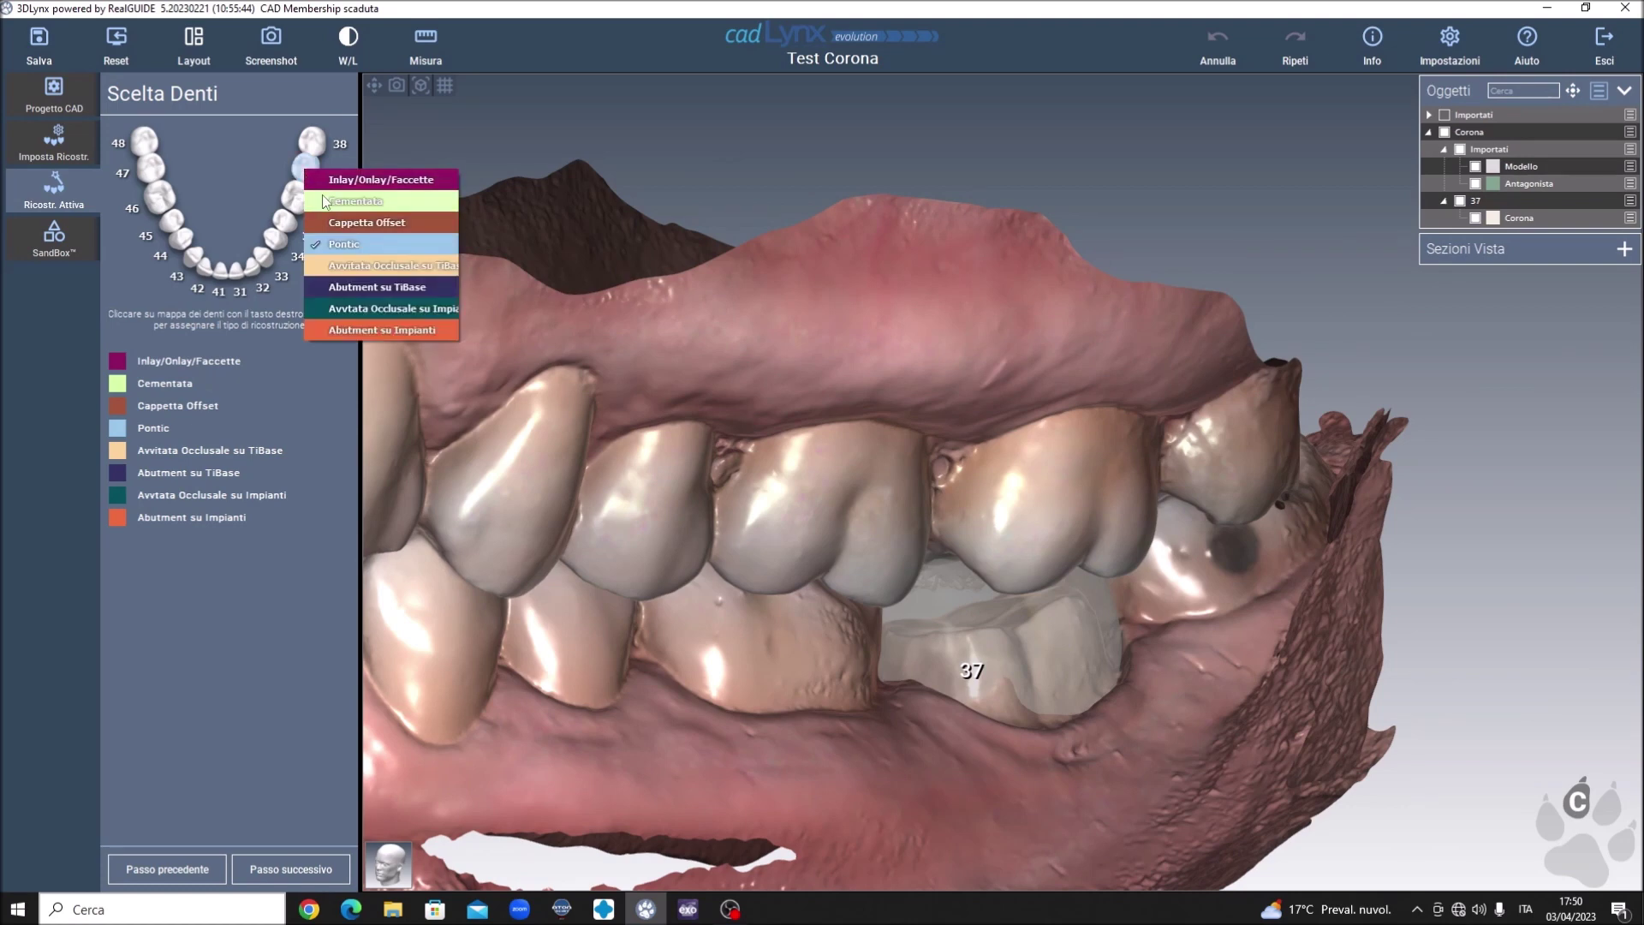
left_click(324, 197)
- Trace a closed margin line around the tooth 37 preparation with Bordi switched off
left_click(276, 866)
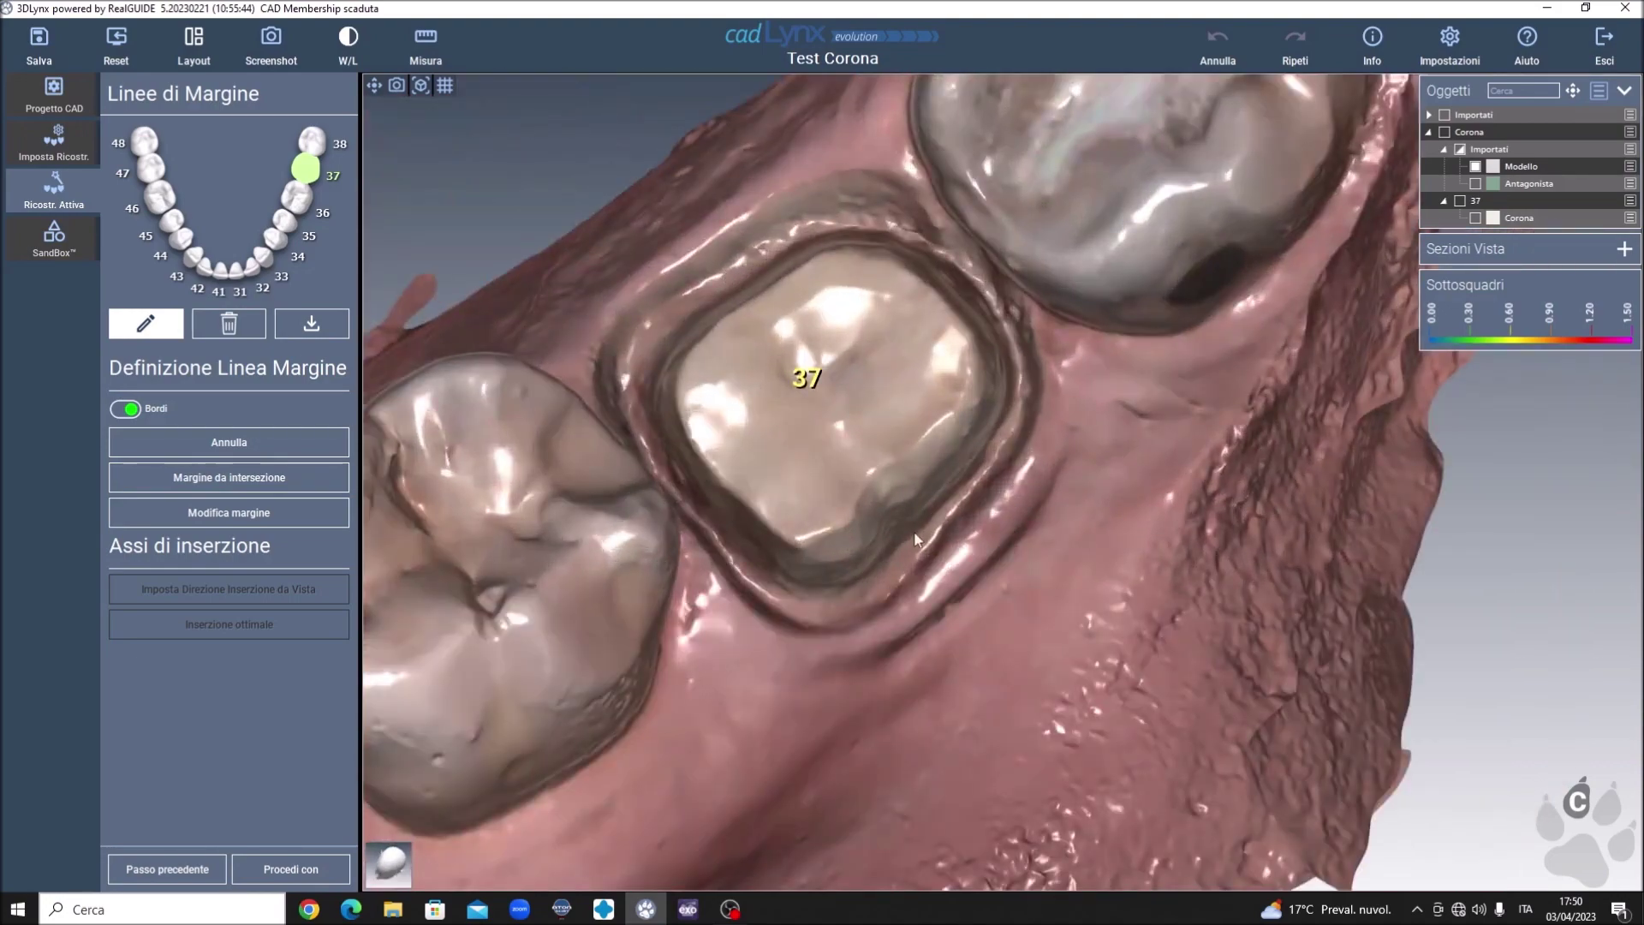
left_click(724, 292)
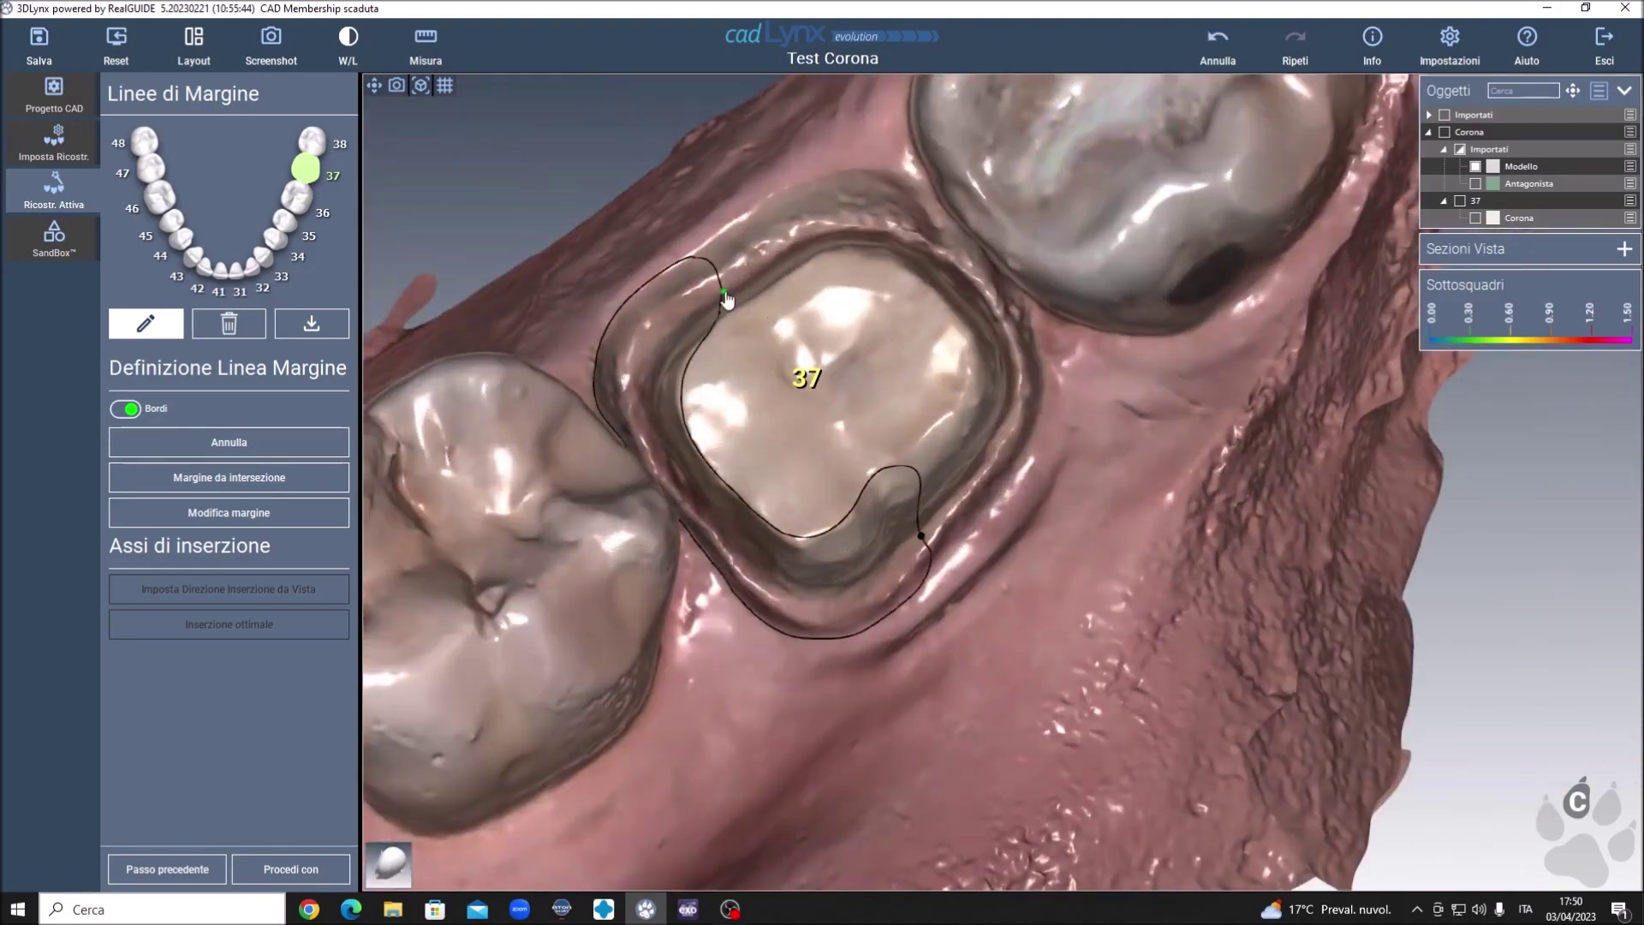
left_click(128, 409)
right_click_drag(913, 676, 903, 531)
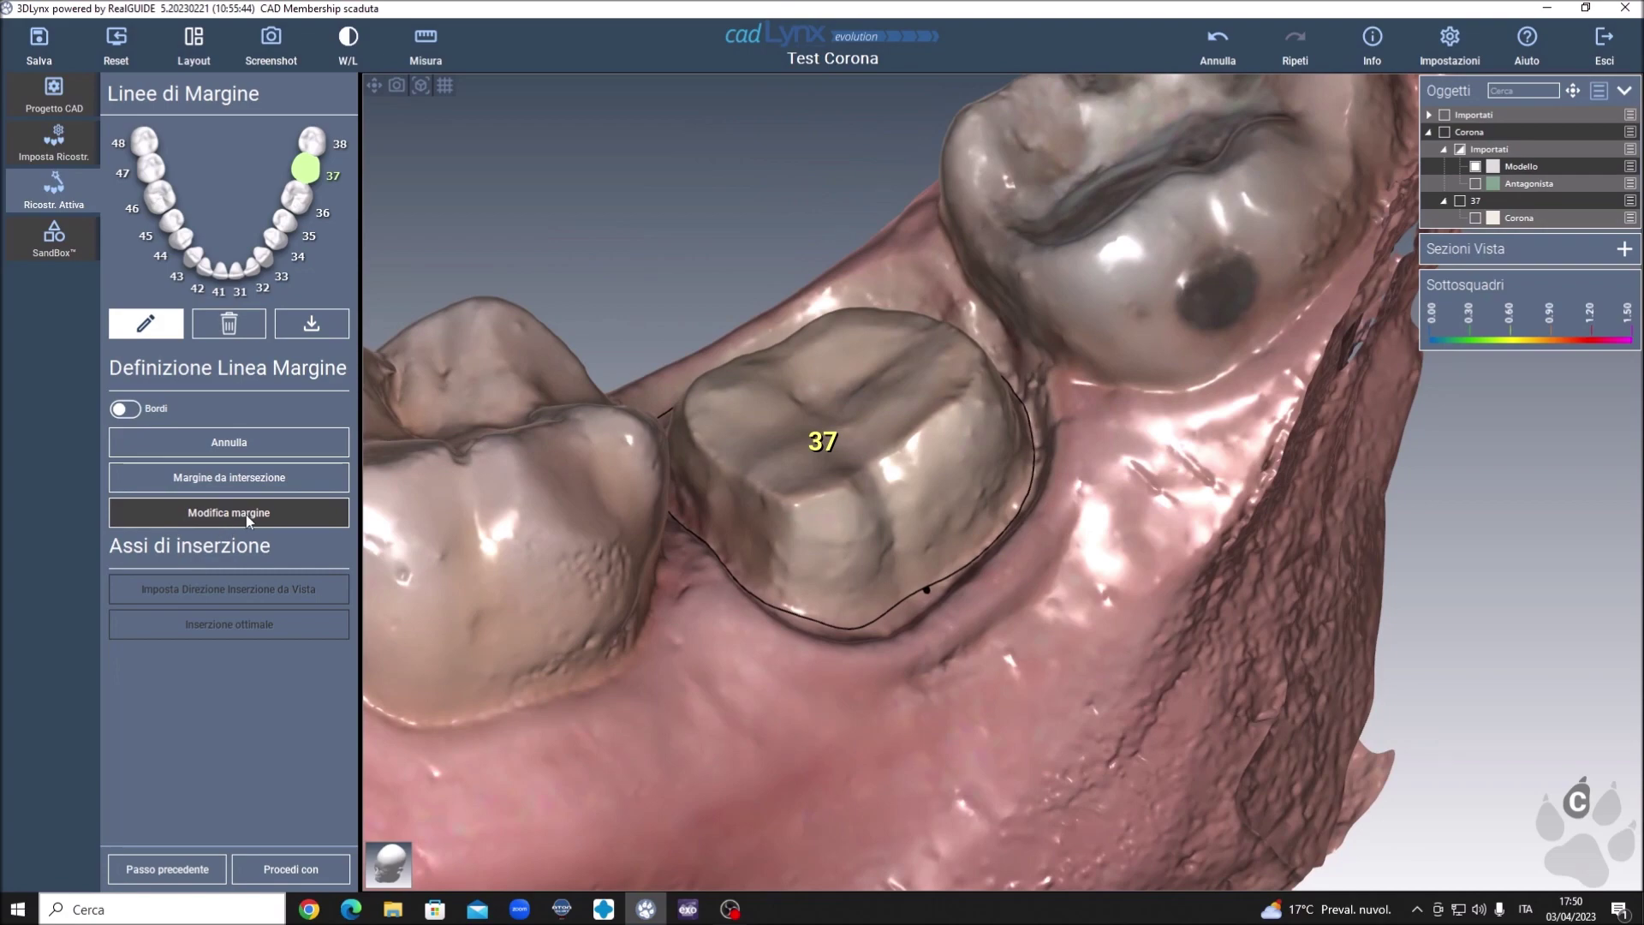
left_click(245, 515)
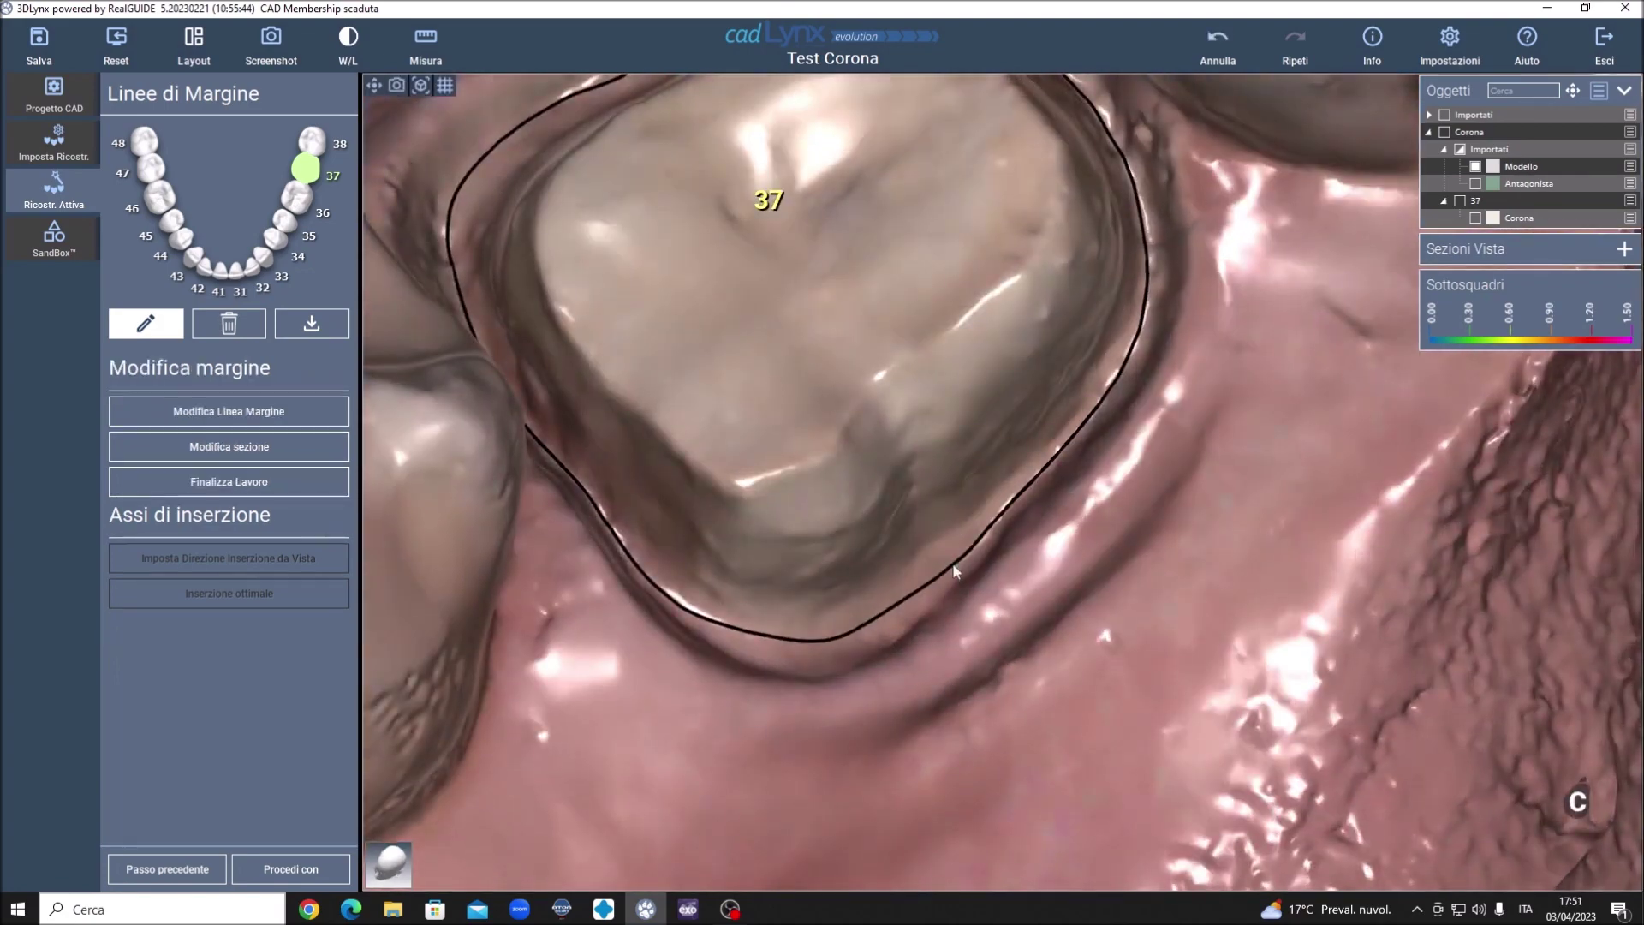
- Smooth tooth 37's margin line, finalize it, and apply Inserzione ottimale
right_click_drag(817, 667, 822, 666)
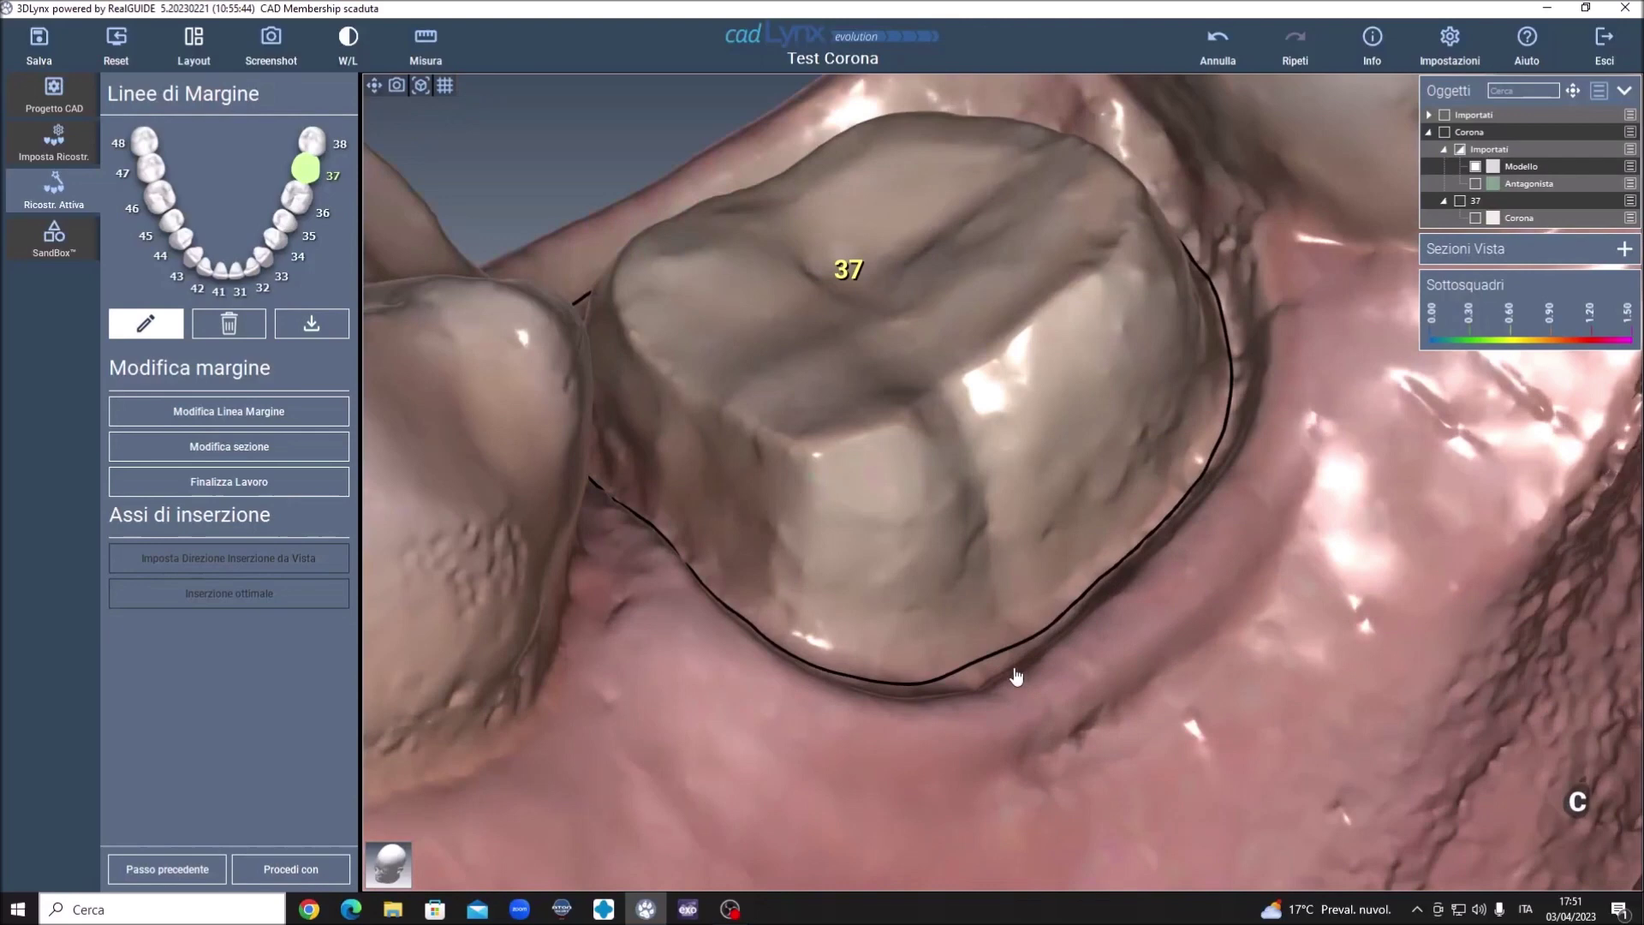
left_click_drag(1016, 676, 984, 677)
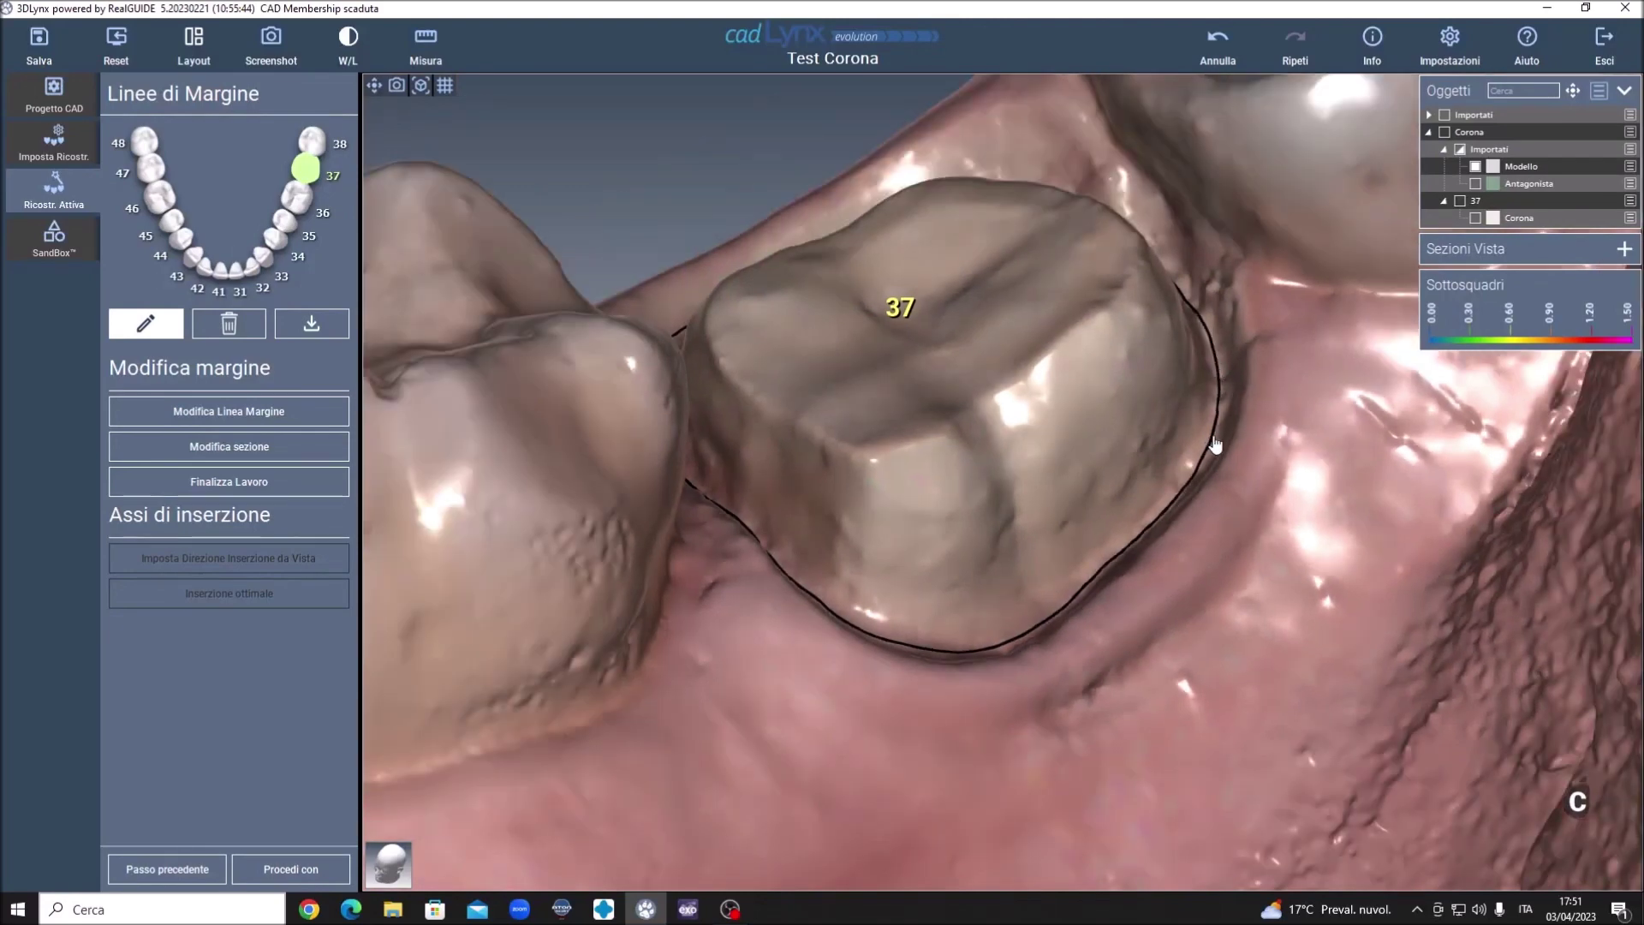
left_click(252, 479)
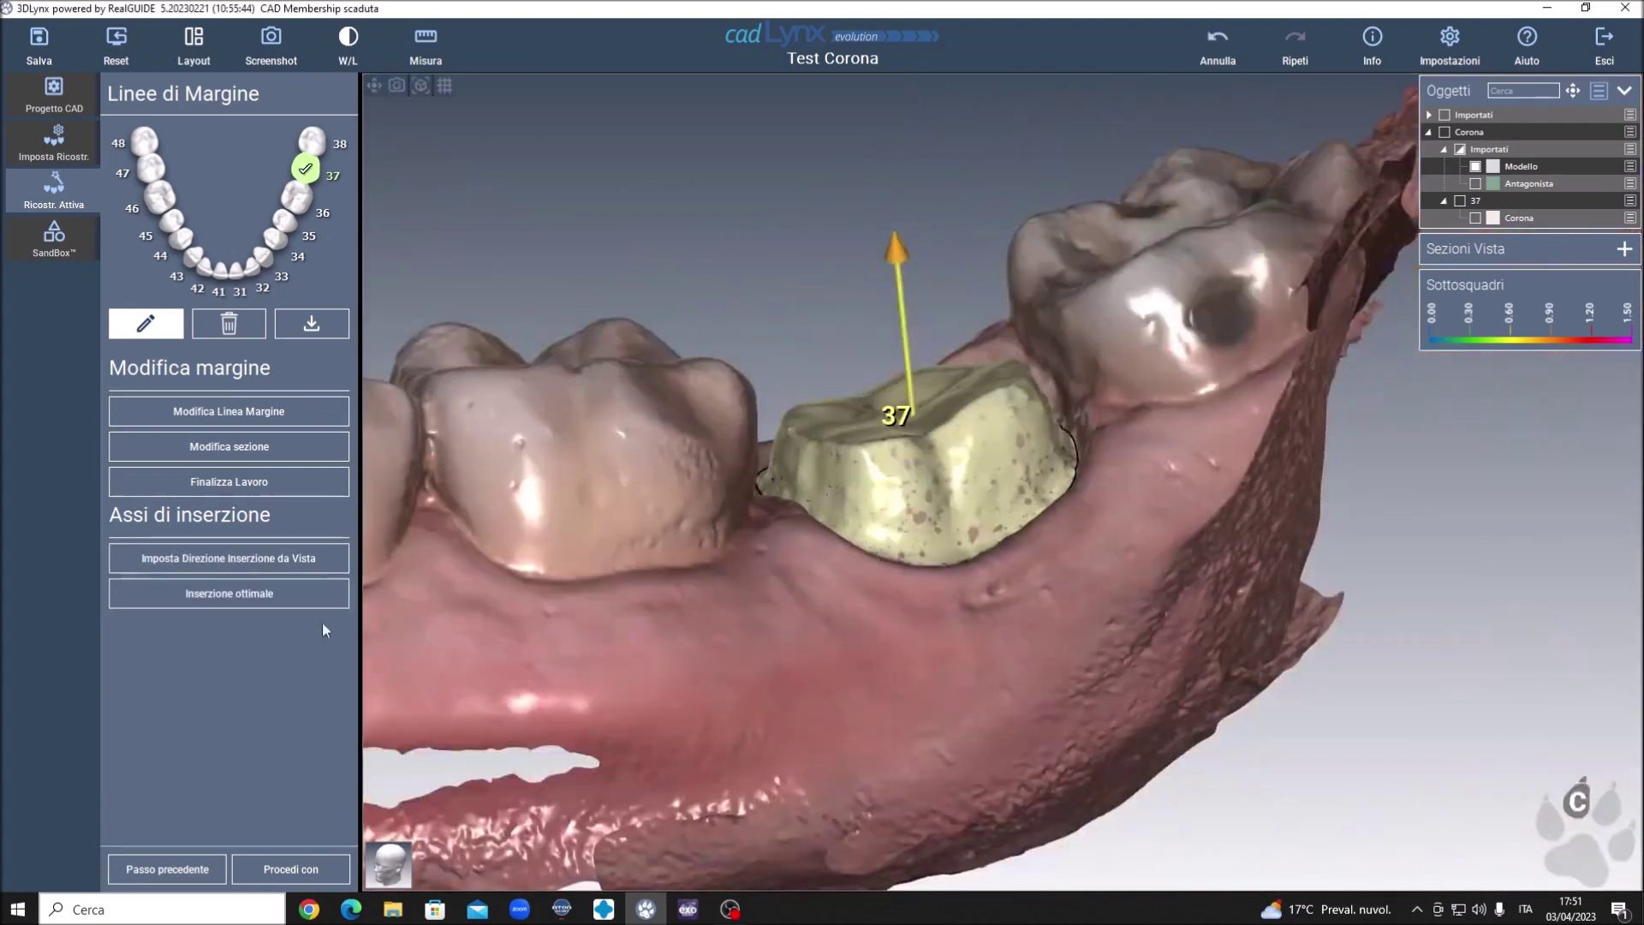
left_click(272, 594)
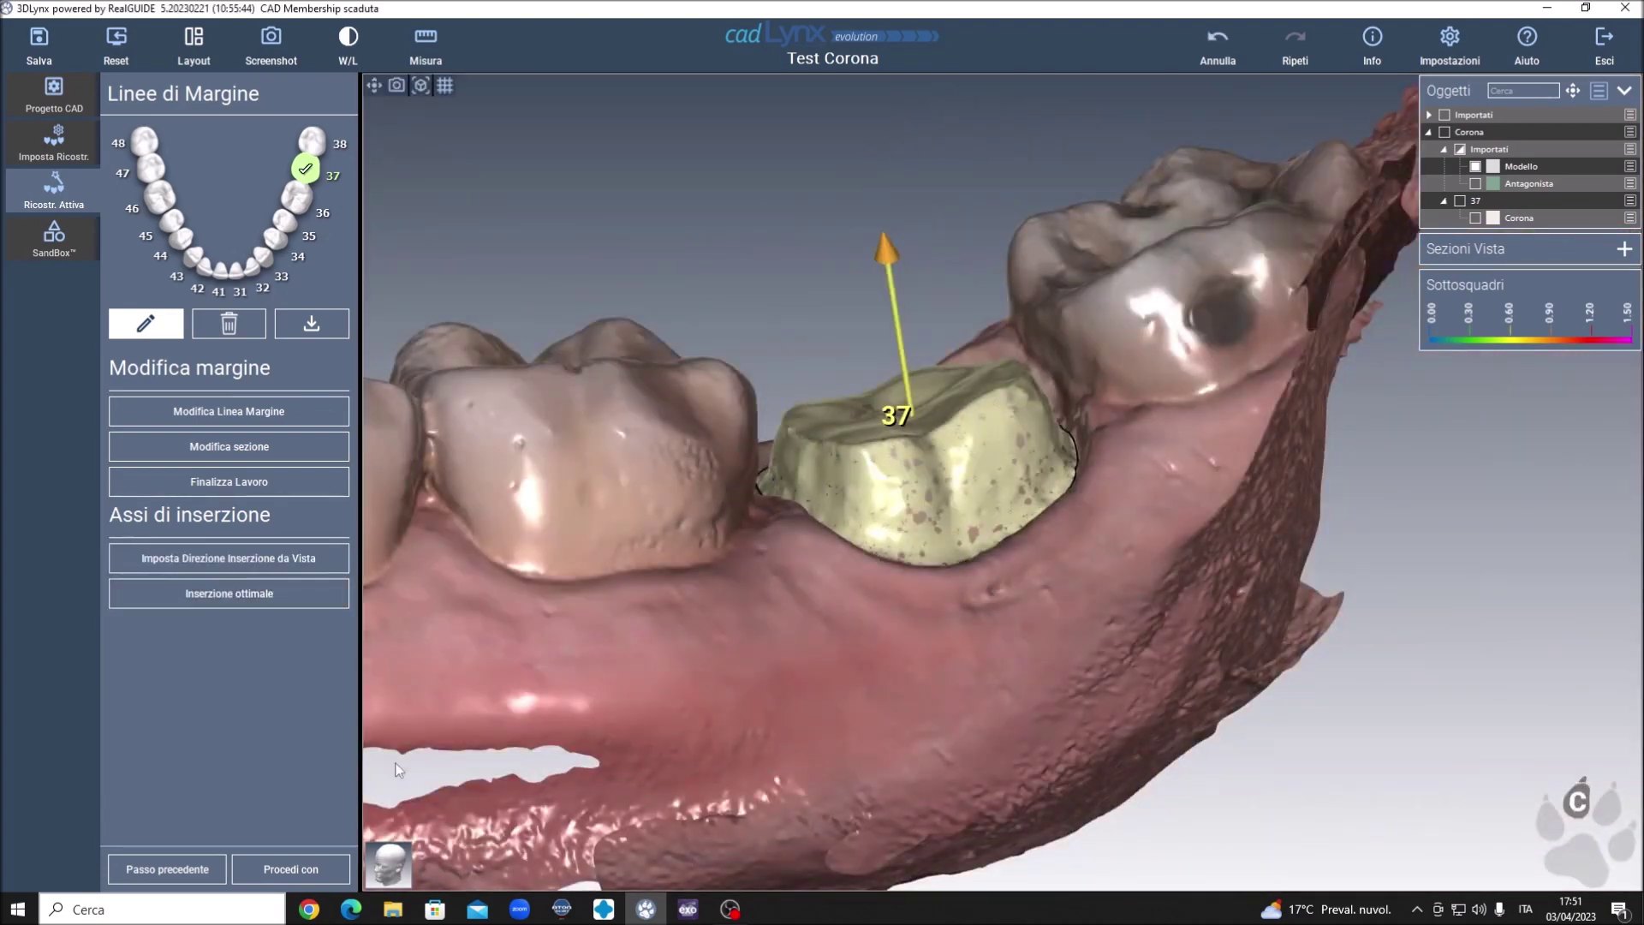
- Build crown 37's inner base via Ponte Regolare with 0.050 mm cement space and inspect it
left_click(285, 870)
left_click(478, 835)
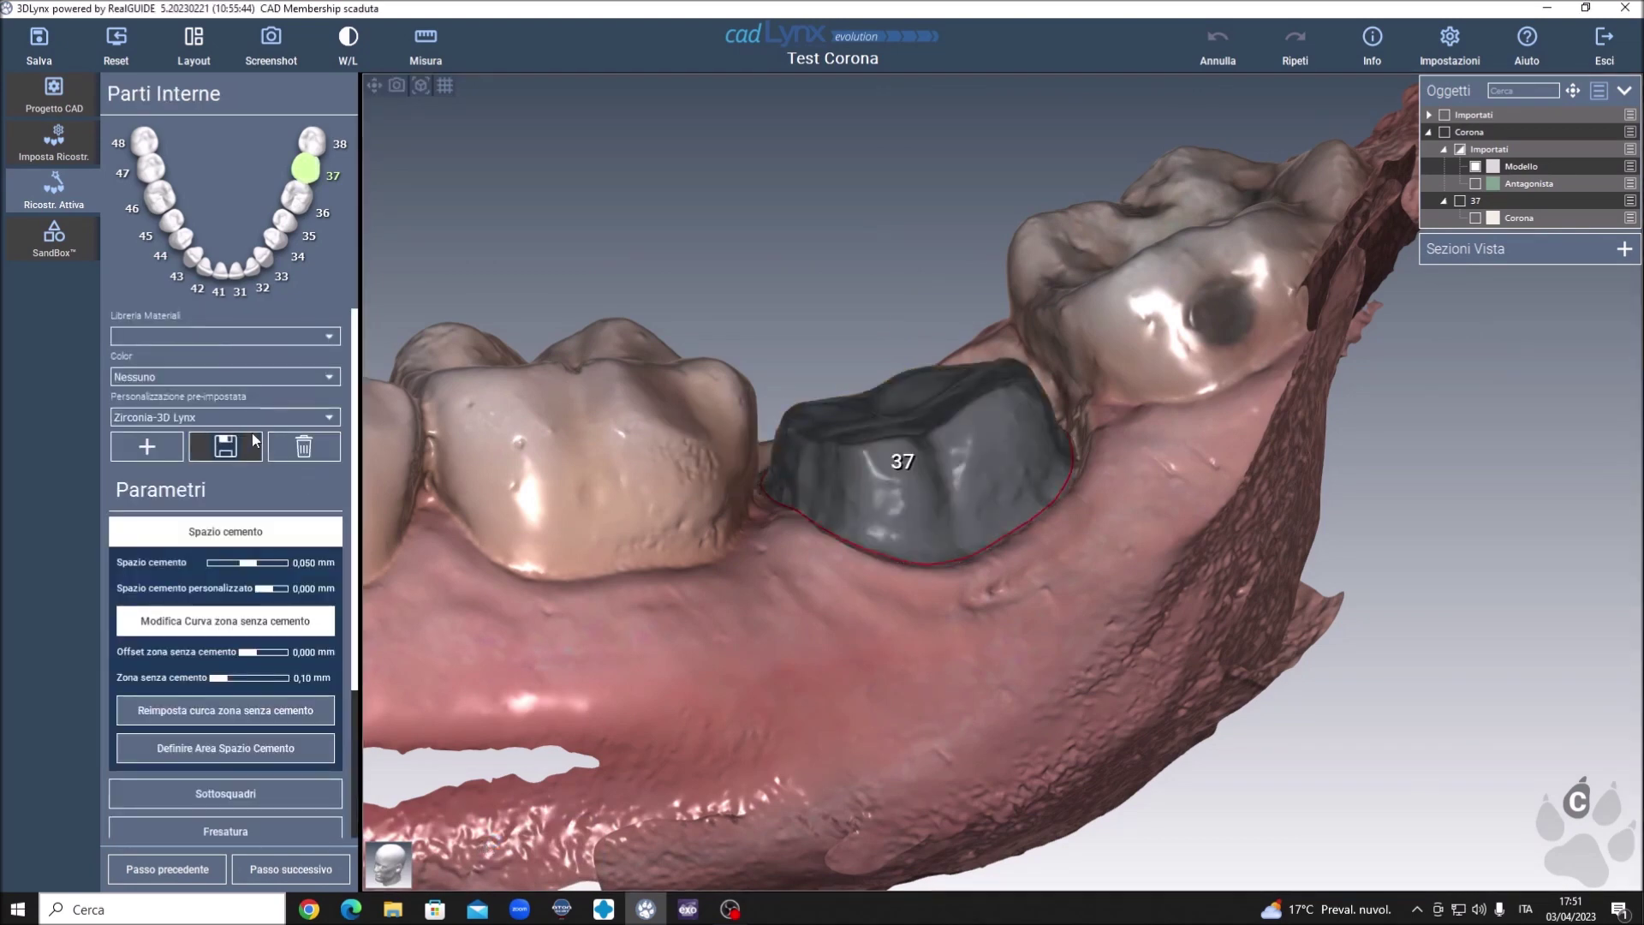
left_click_drag(355, 425, 357, 585)
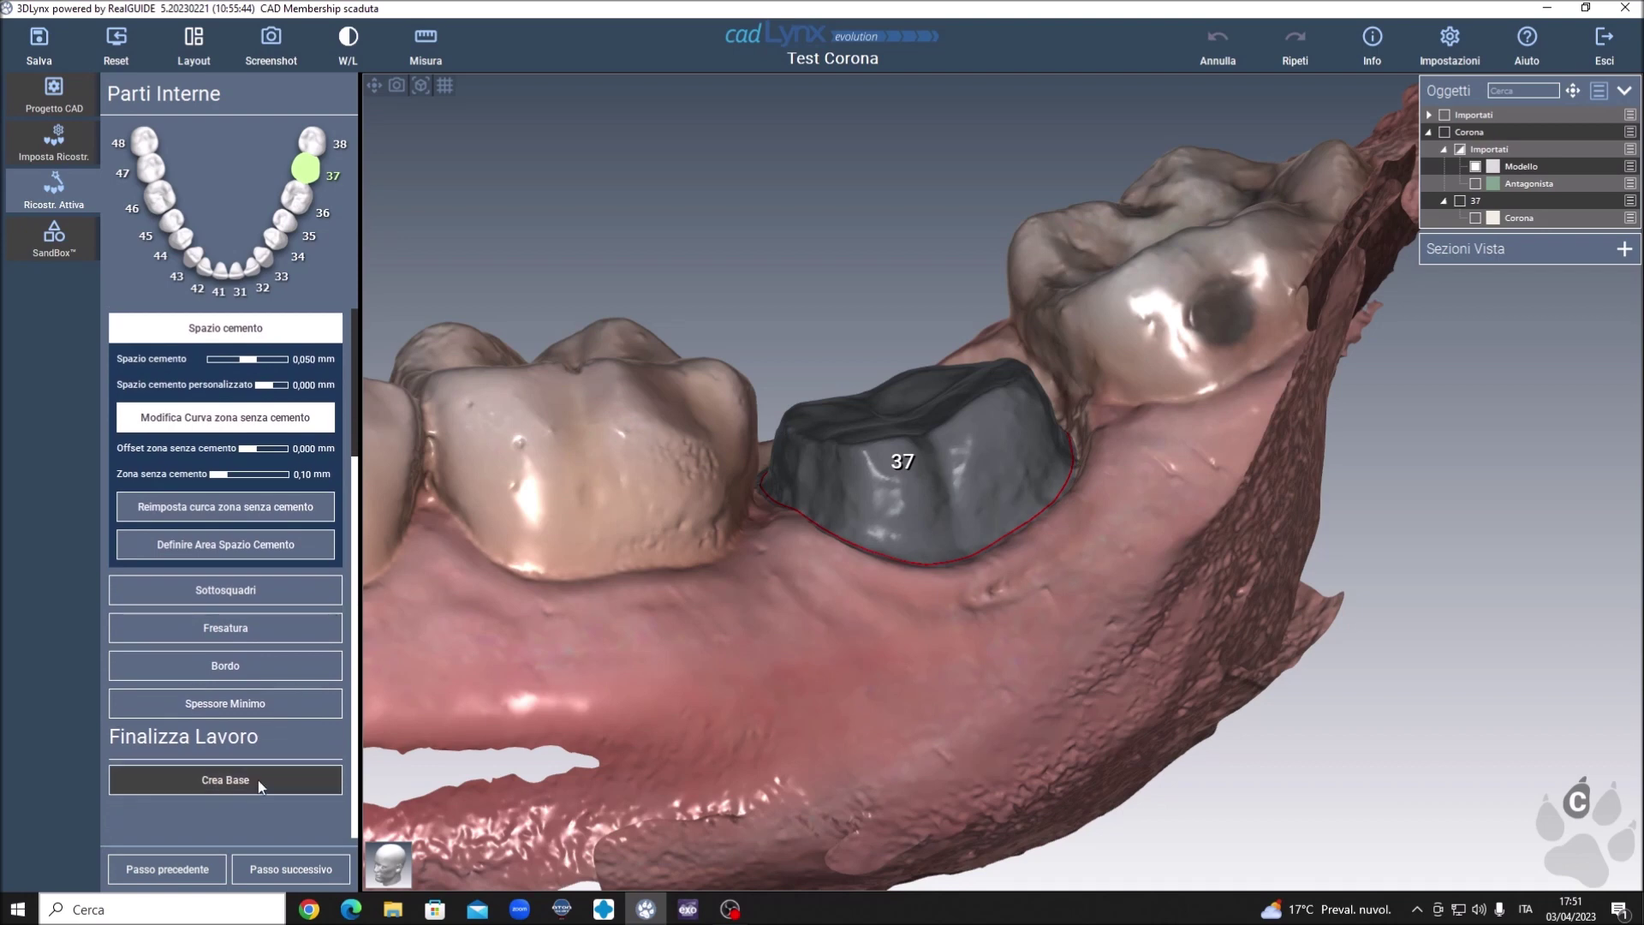
left_click(253, 786)
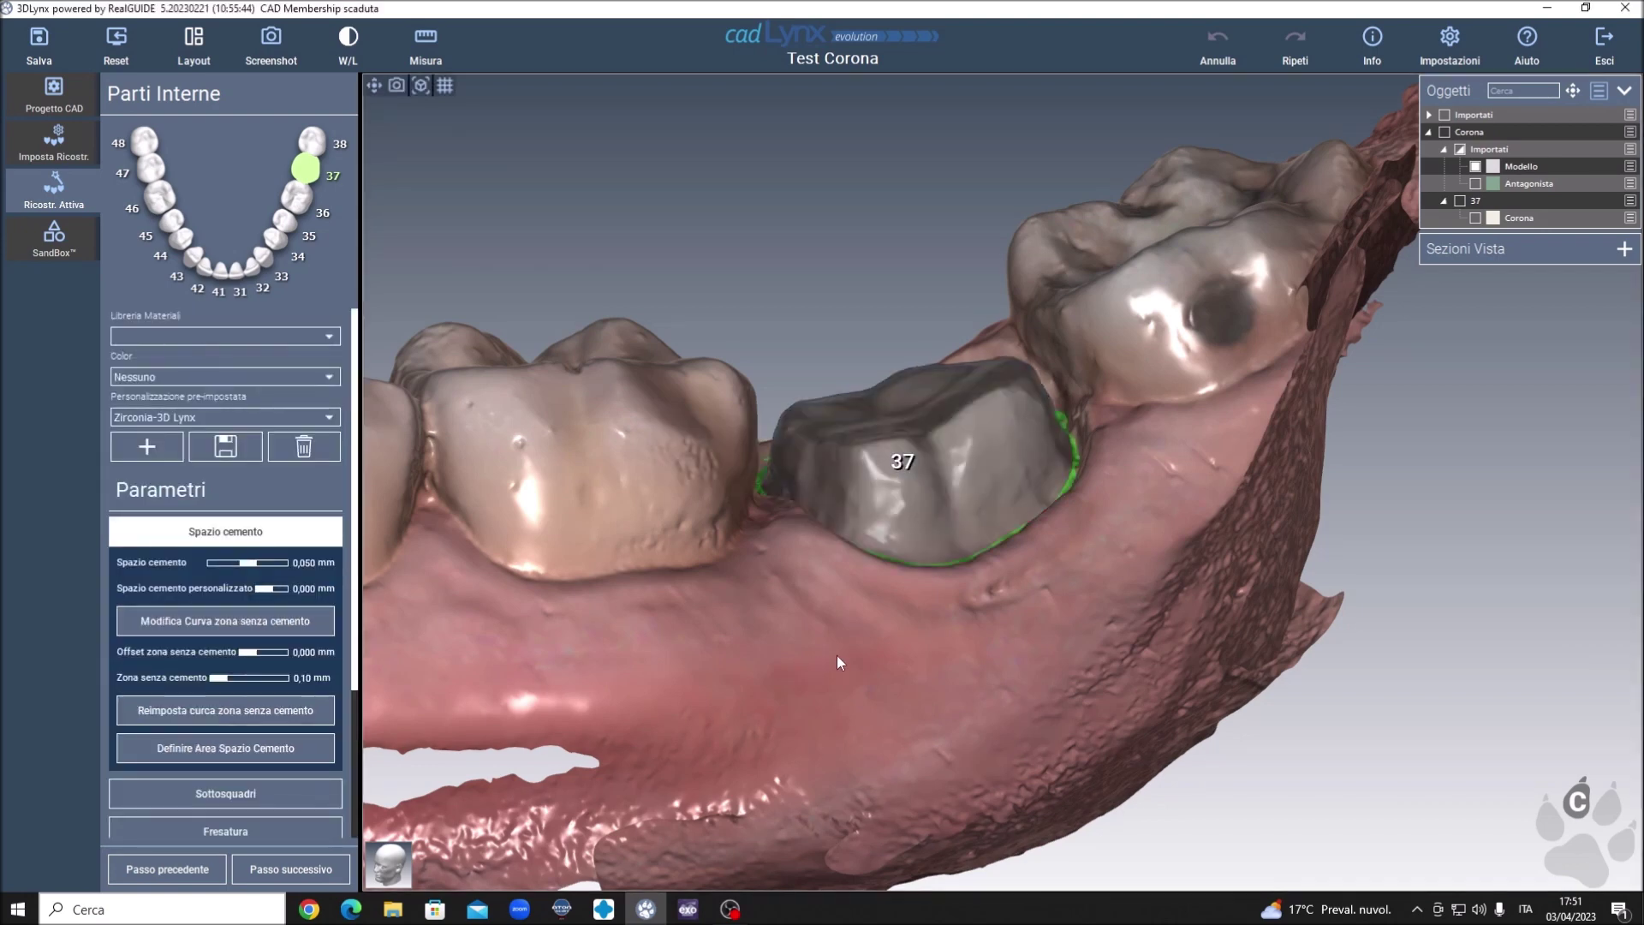
left_click(1474, 166)
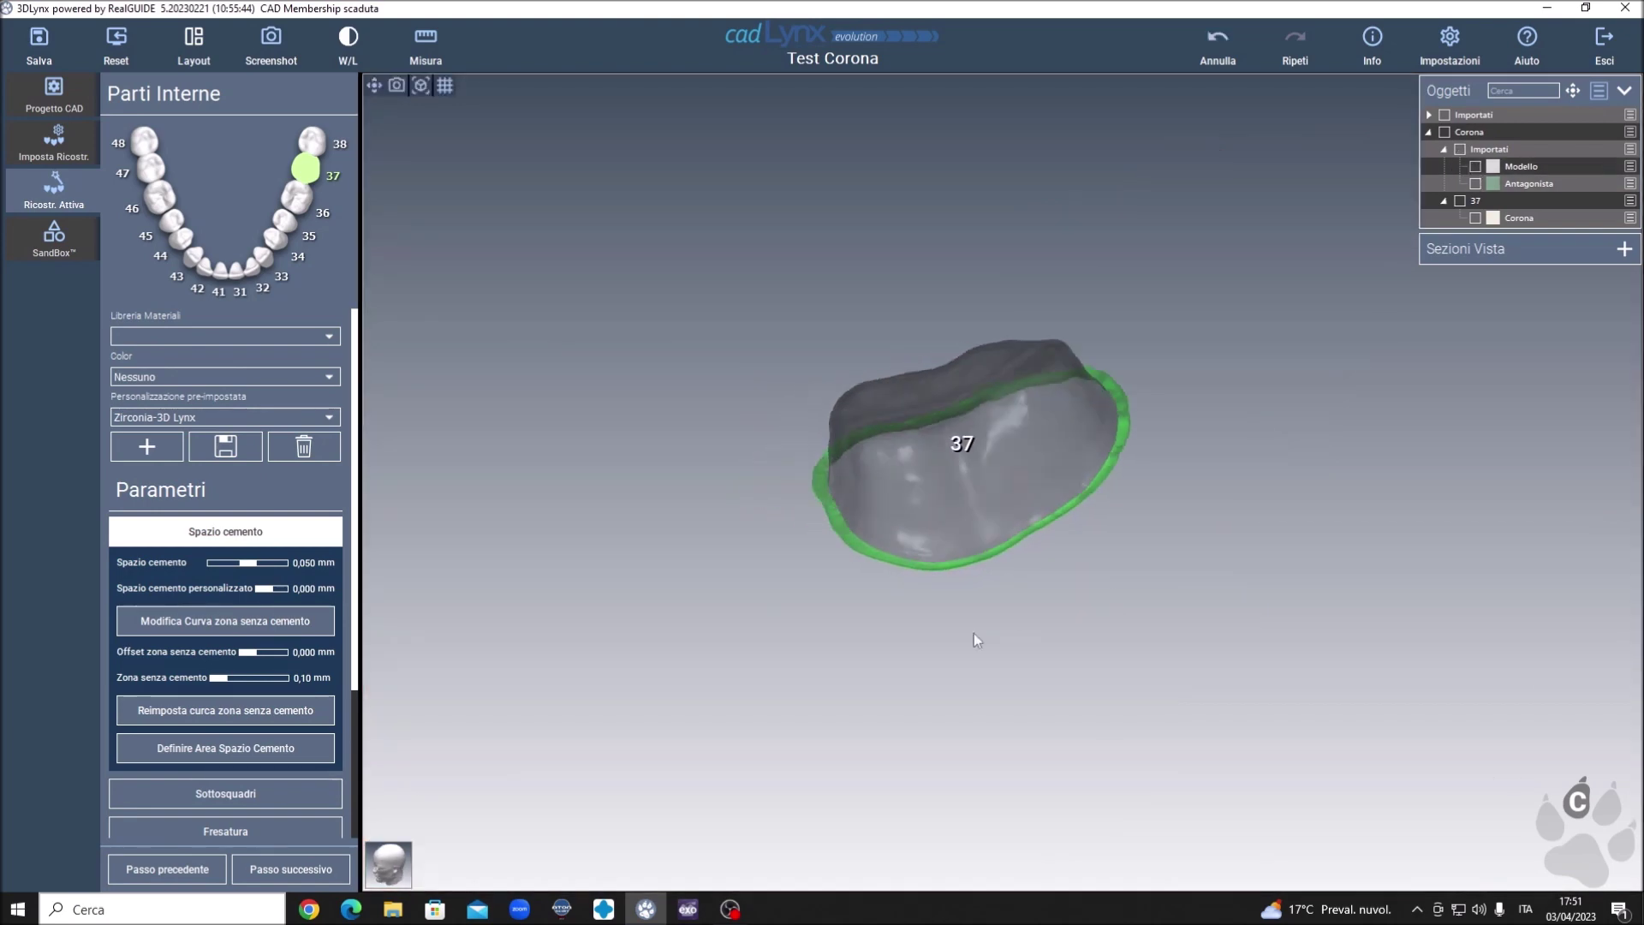
mouse_move(976, 631)
left_mouse_down()
mouse_move(892, 332)
mouse_move(983, 581)
mouse_move(985, 484)
mouse_move(1020, 751)
mouse_move(943, 530)
mouse_move(1017, 706)
mouse_move(978, 647)
mouse_move(789, 660)
left_mouse_up()
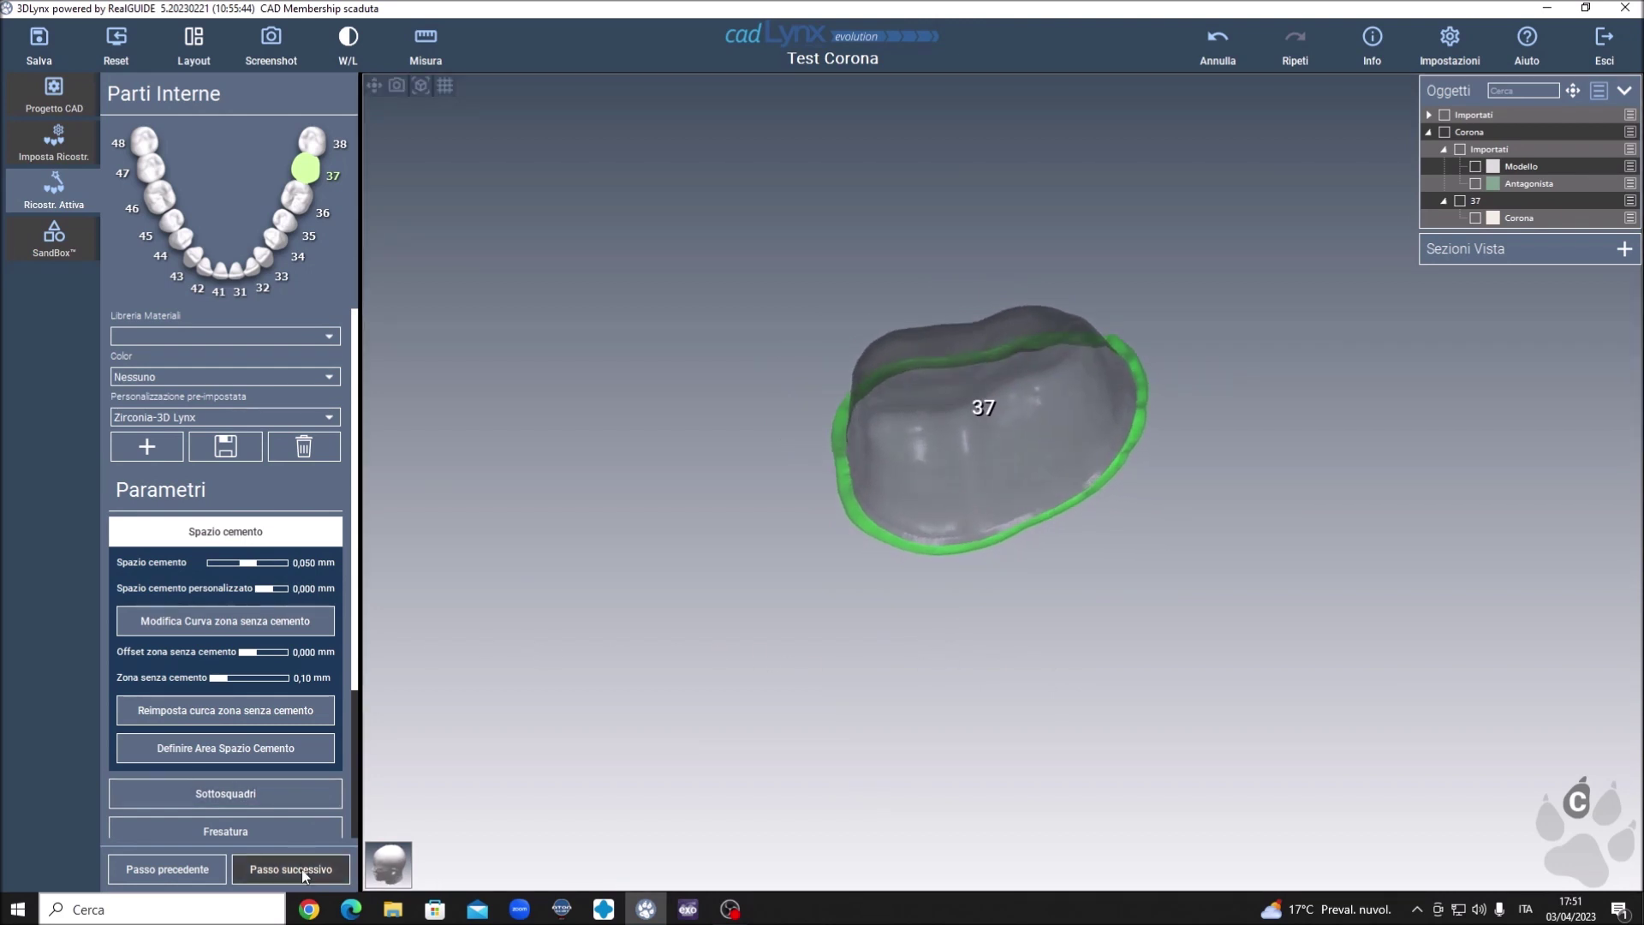
left_click(323, 860)
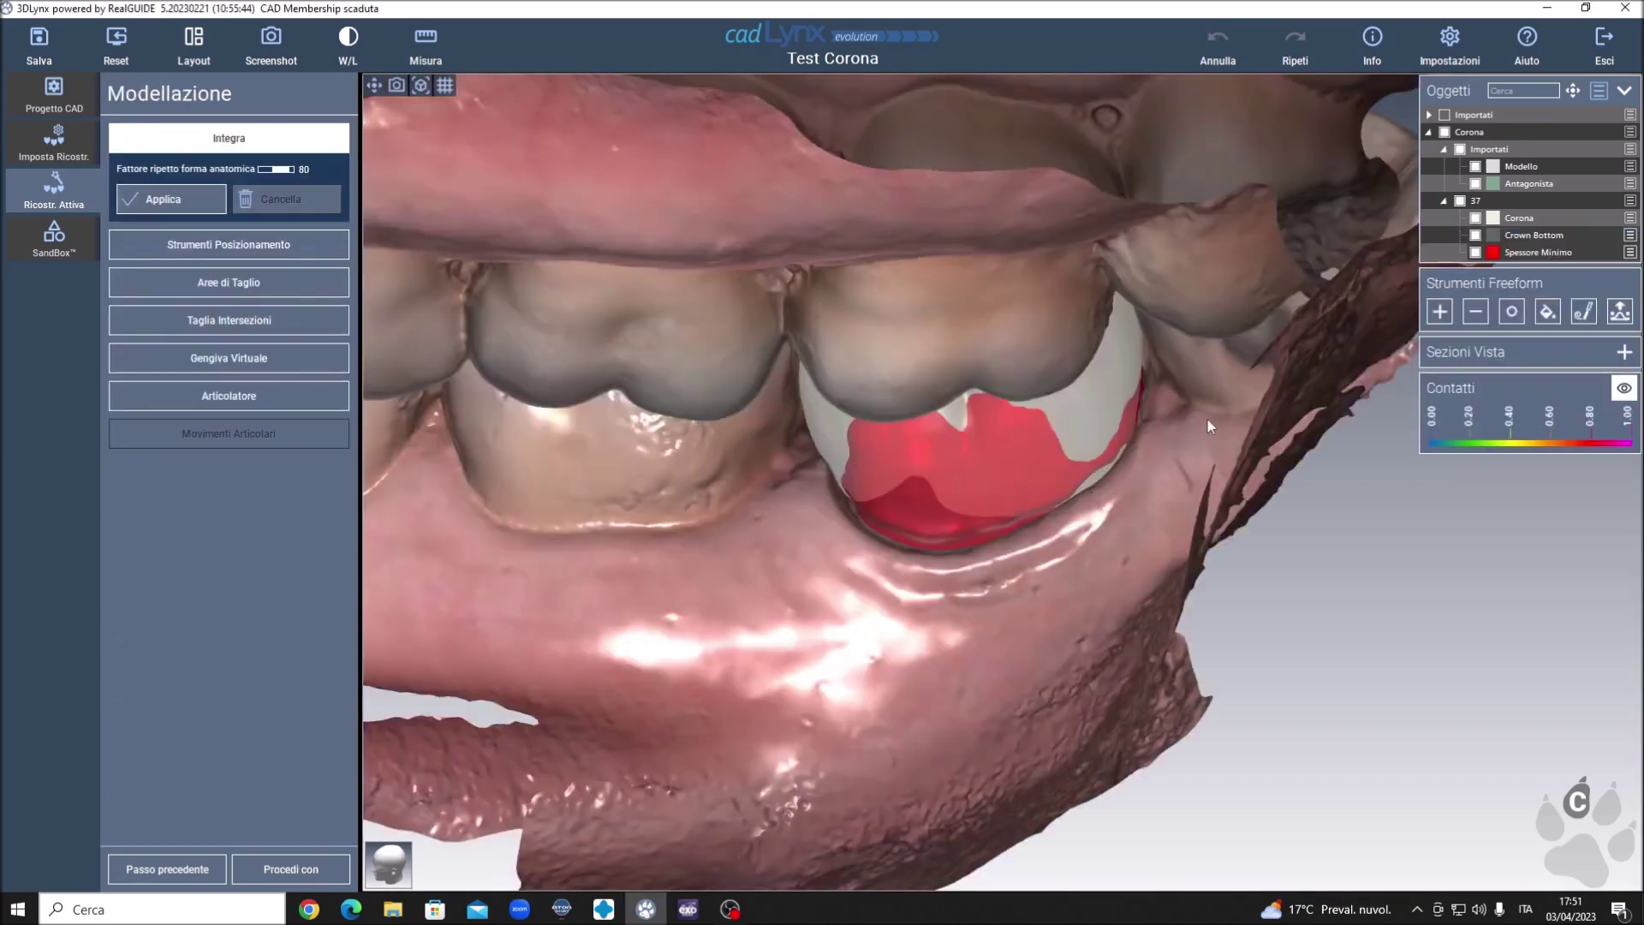
- Hide the upper arch and pull crown 37's red thin areas outward with Trasformazione Generica Locale
left_click(1474, 183)
left_click(1619, 311)
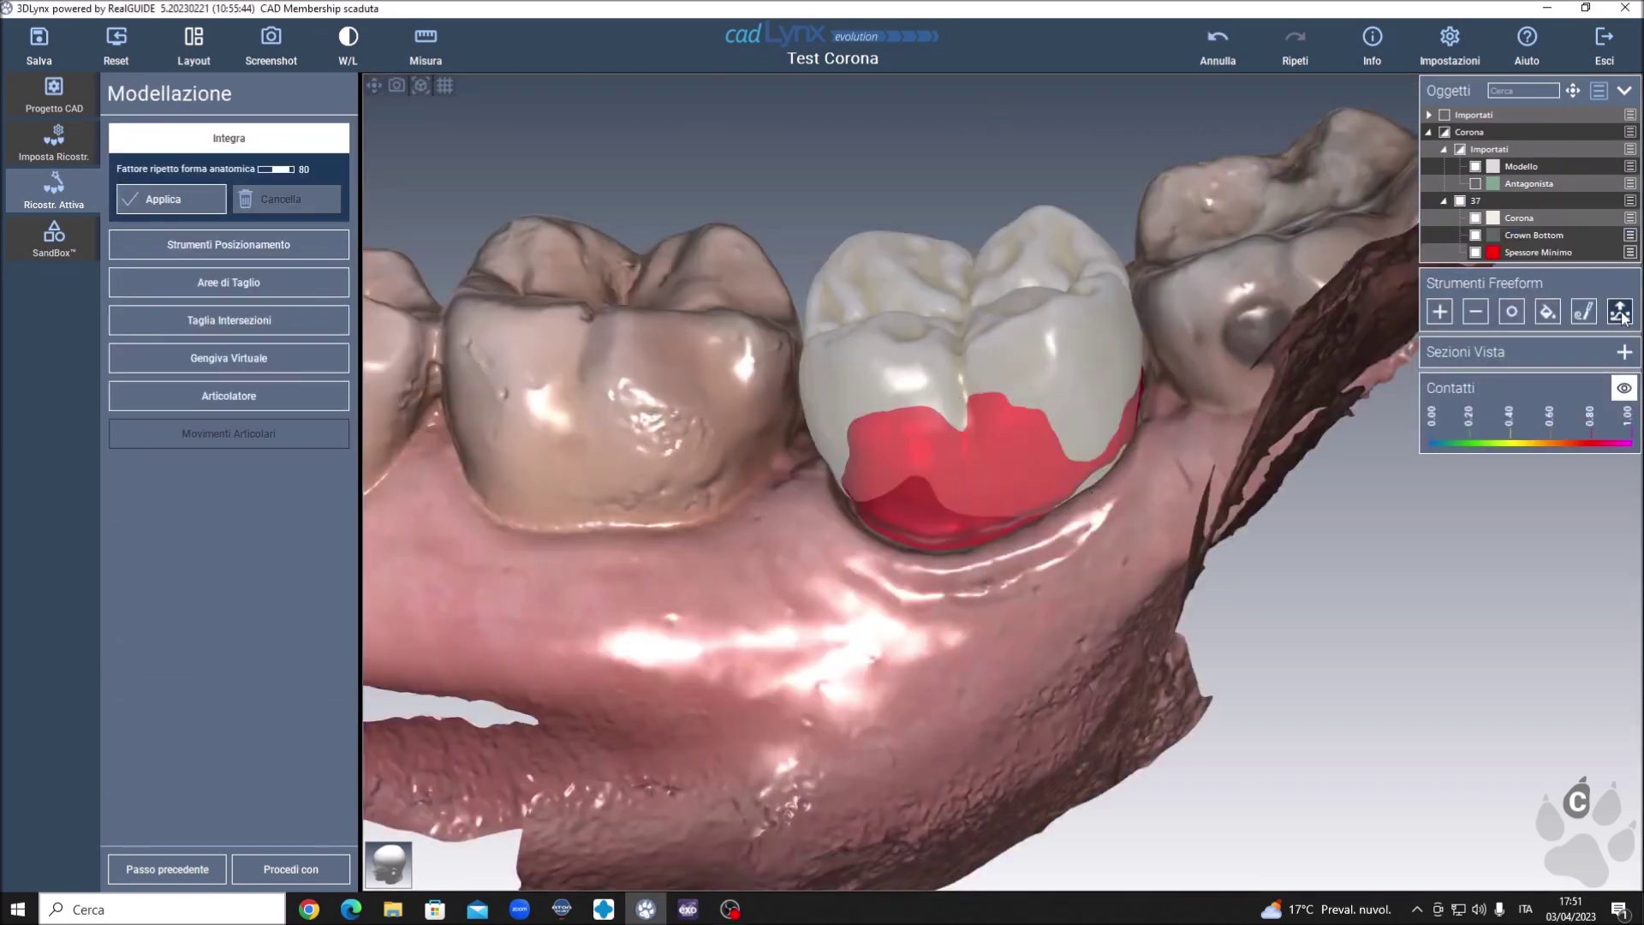
scroll(906, 543, "up", 2)
right_click_drag(927, 483, 923, 510)
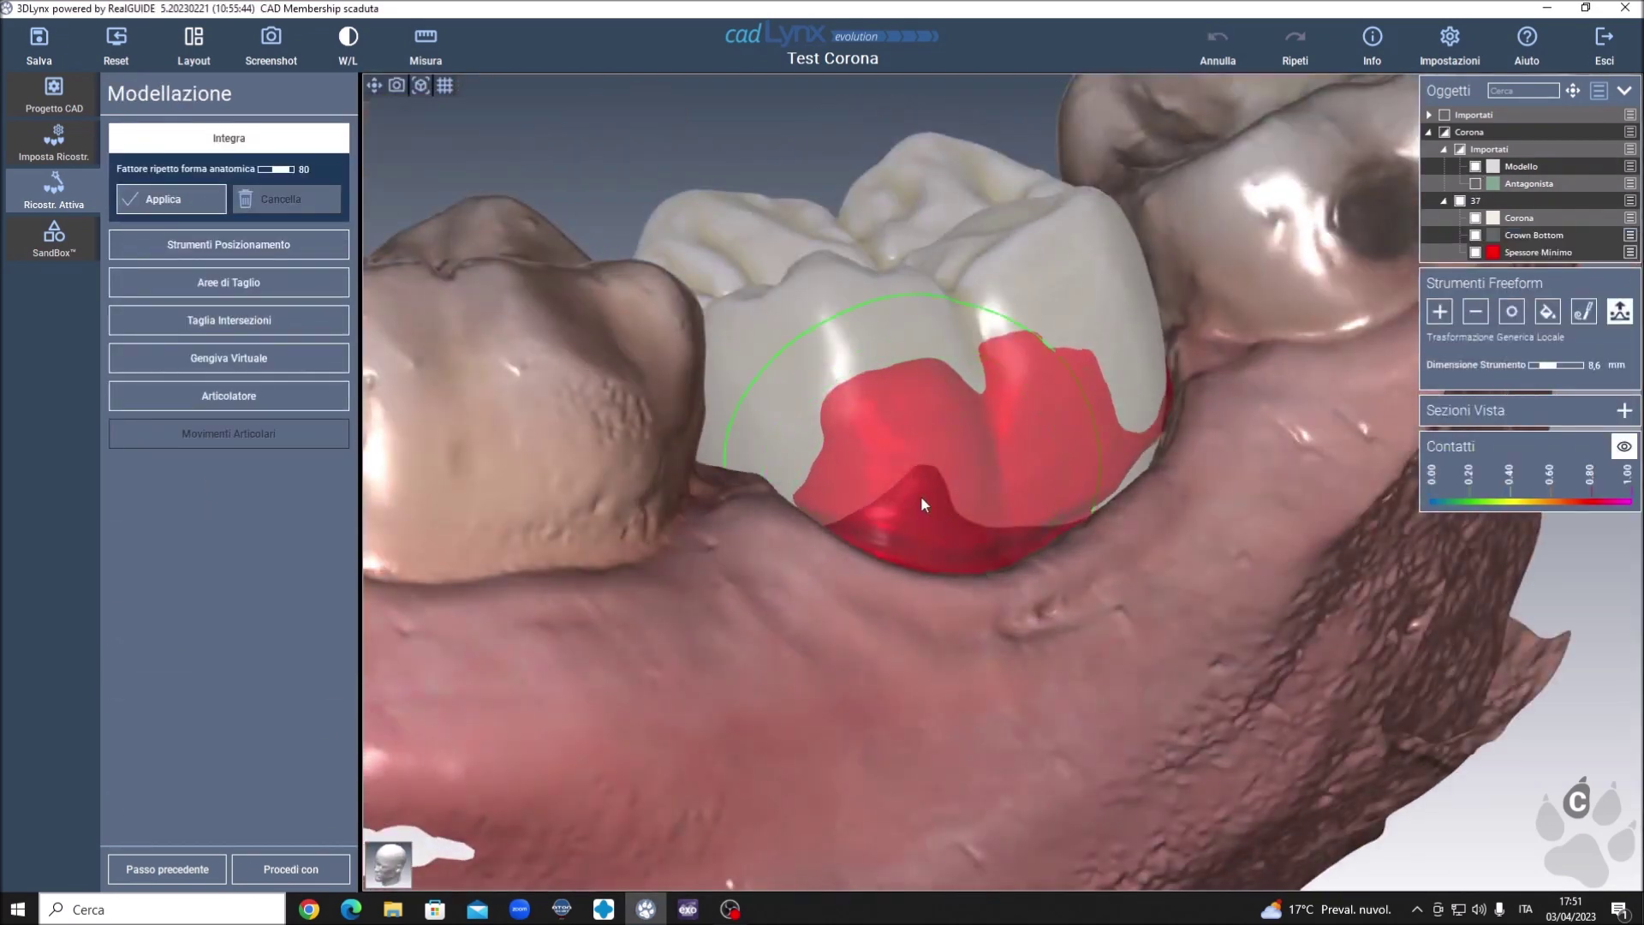
left_click_drag(922, 504, 959, 561)
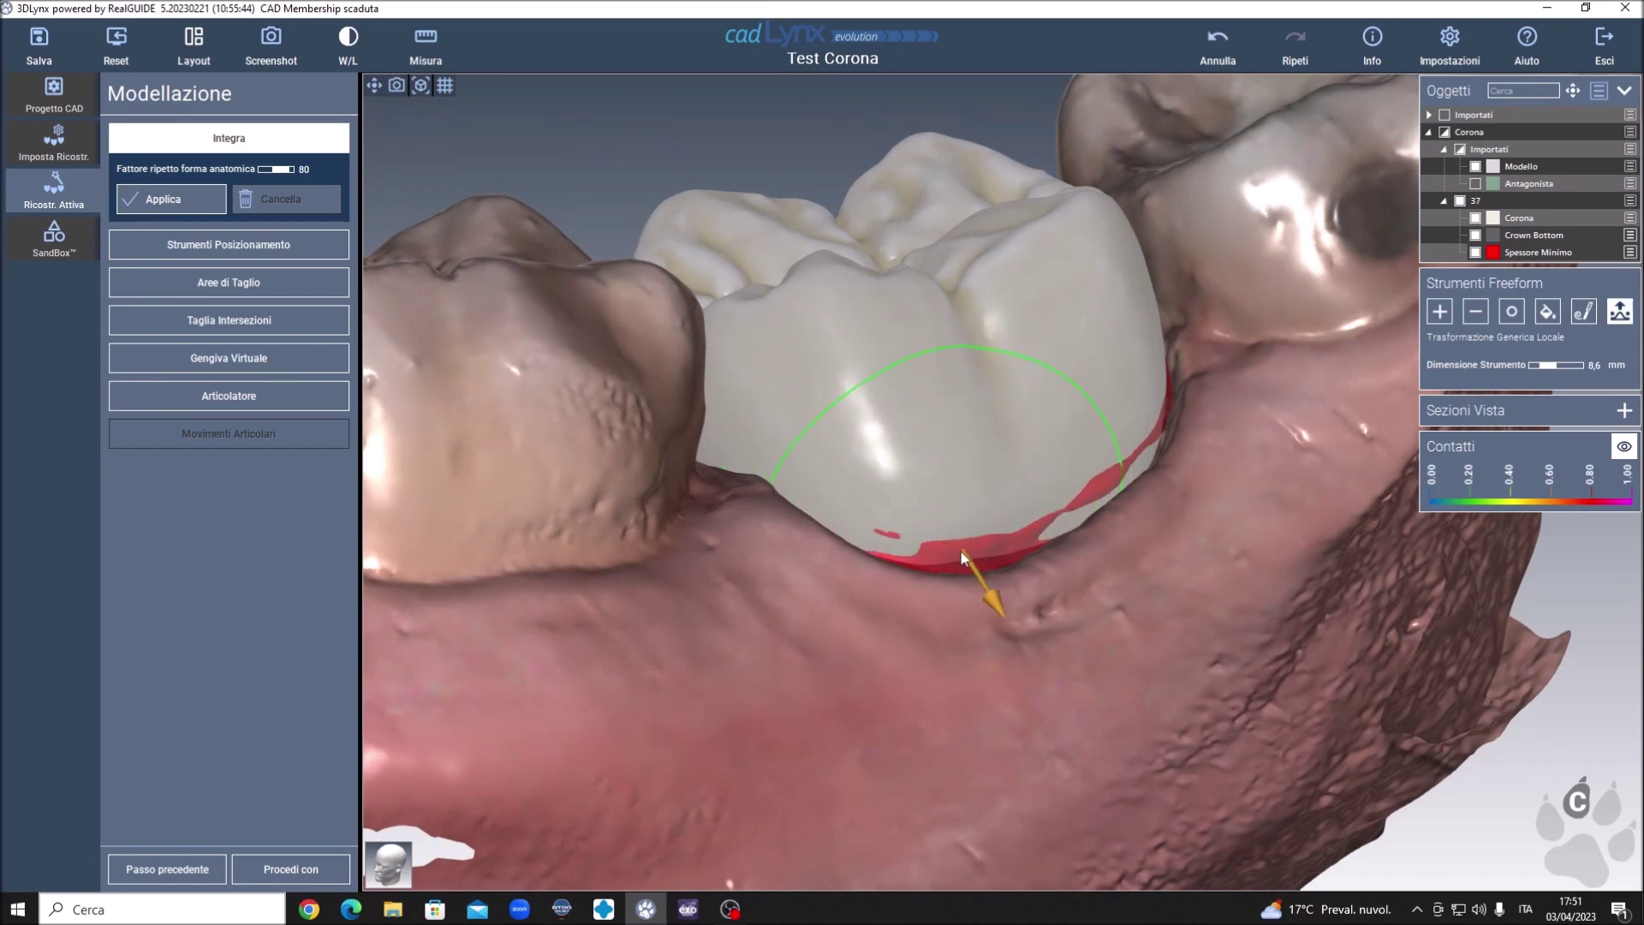
right_click_drag(1053, 582, 1169, 441)
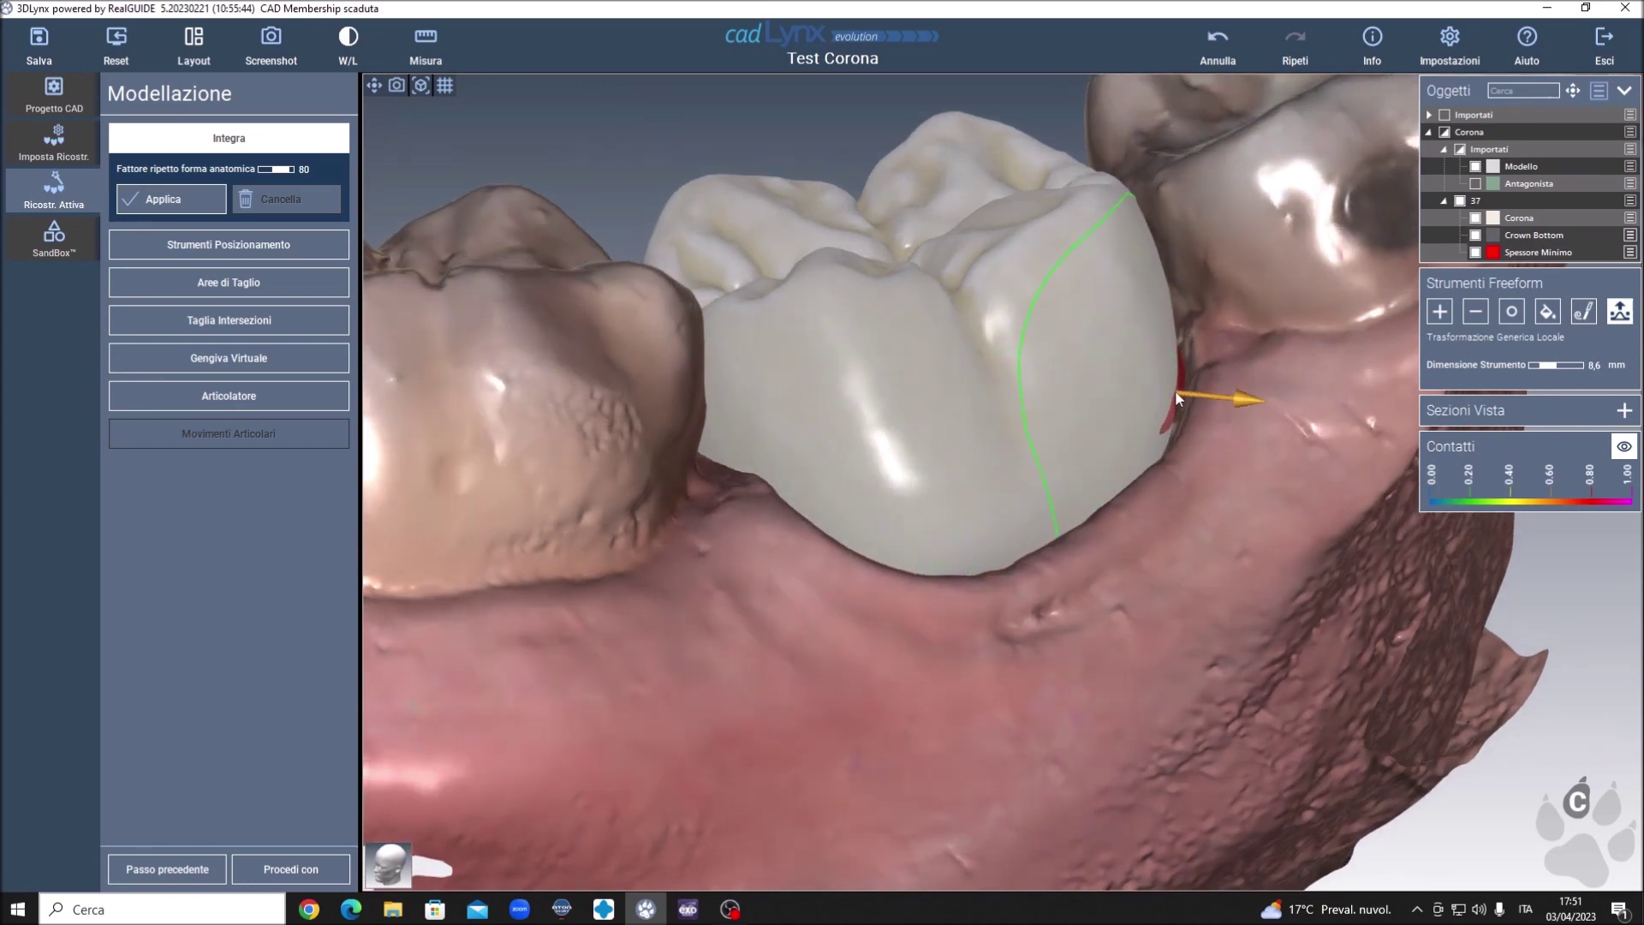
- Push crown 37's distal surface further outward and inspect the reshaped crown
left_click_drag(1174, 394, 1188, 393)
mouse_move(1189, 393)
right_mouse_down()
mouse_move(995, 559)
mouse_move(678, 528)
right_mouse_up()
scroll(995, 558, "down", 5)
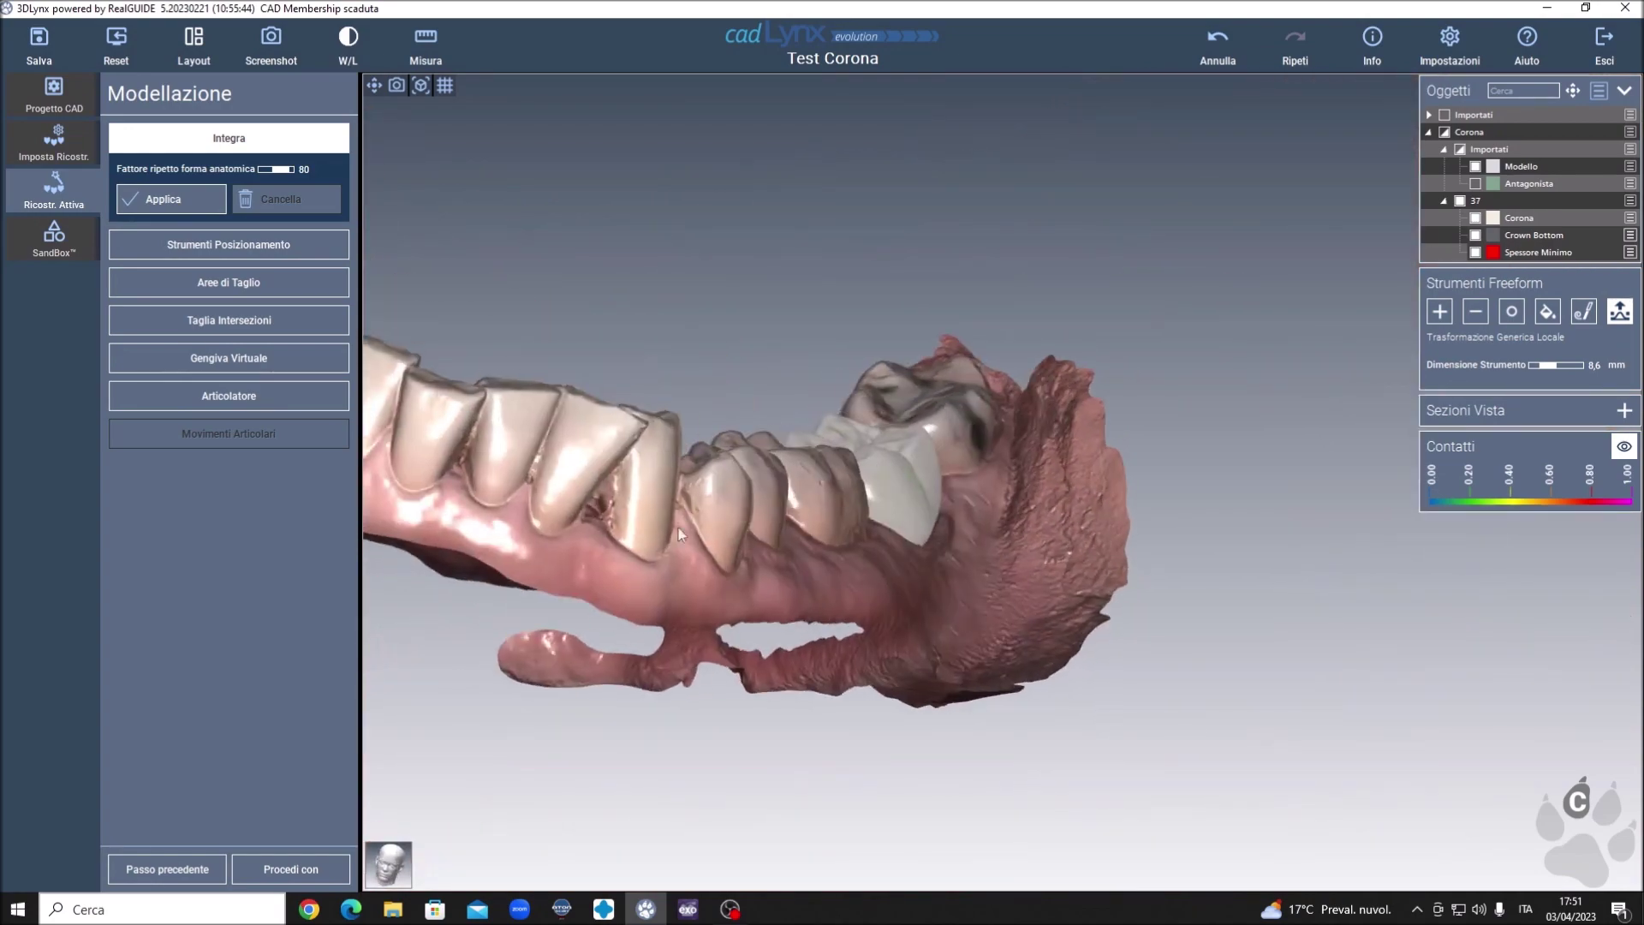
scroll(885, 488, "up", 5)
scroll(651, 555, "down", 3)
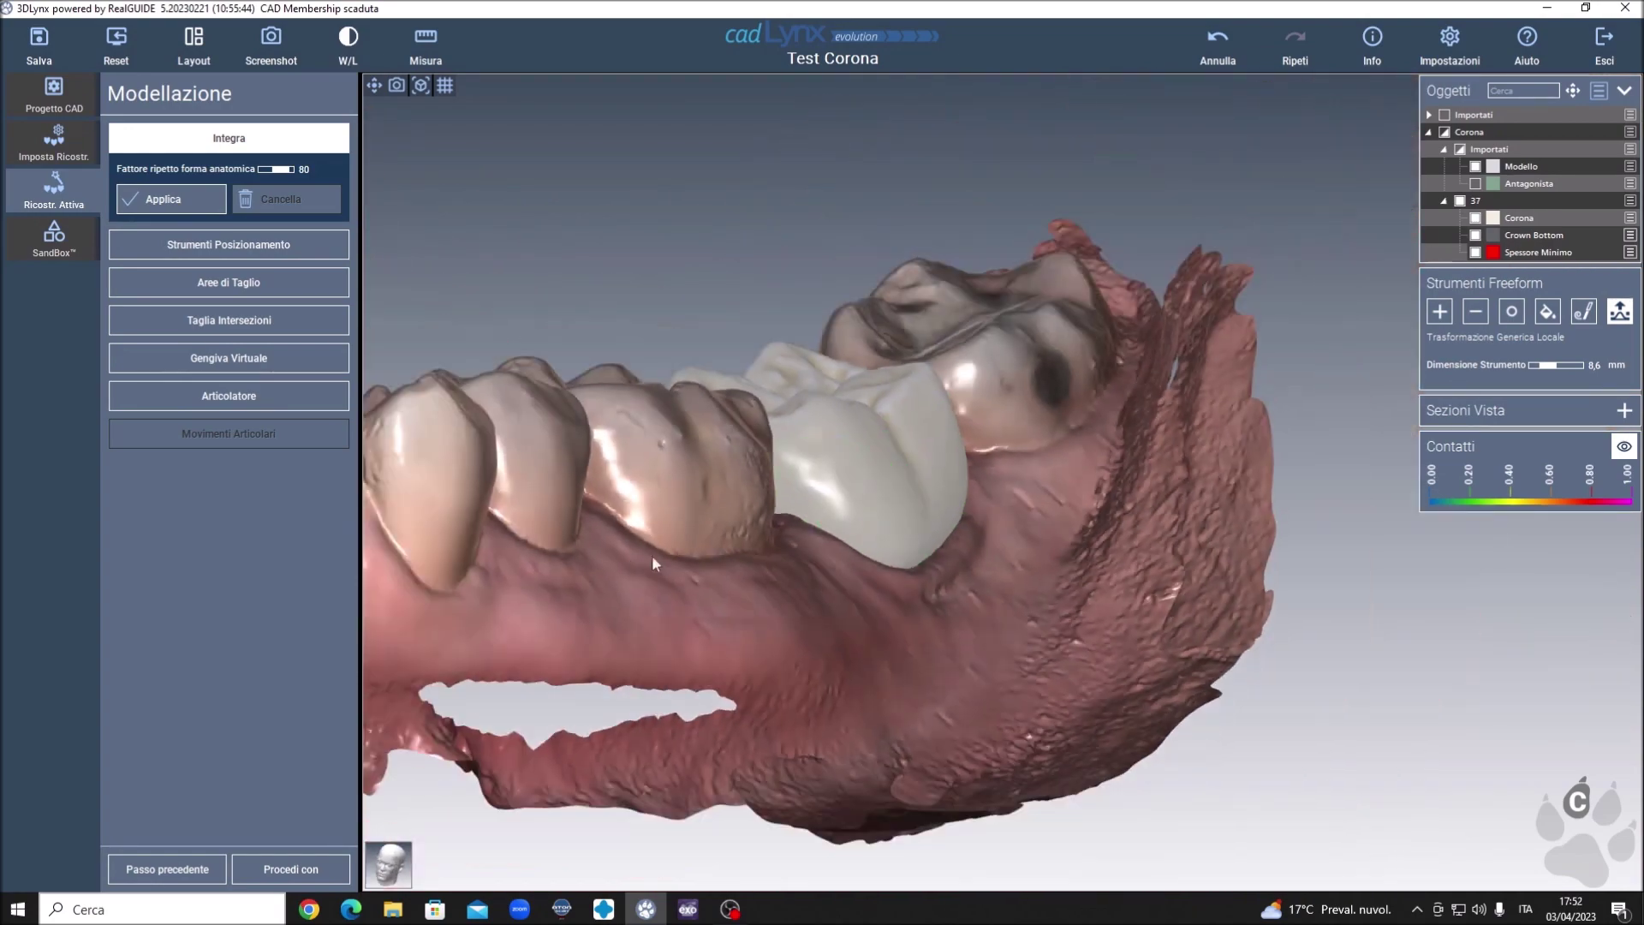
mouse_move(651, 555)
right_mouse_down()
mouse_move(623, 537)
mouse_move(1111, 650)
mouse_move(1020, 649)
mouse_move(996, 802)
mouse_move(924, 624)
right_mouse_up()
scroll(997, 801, "up", 3)
- Integrate crown 37 with the anatomical shape, continue with the crown option, and keep minimum thickness
left_click(183, 192)
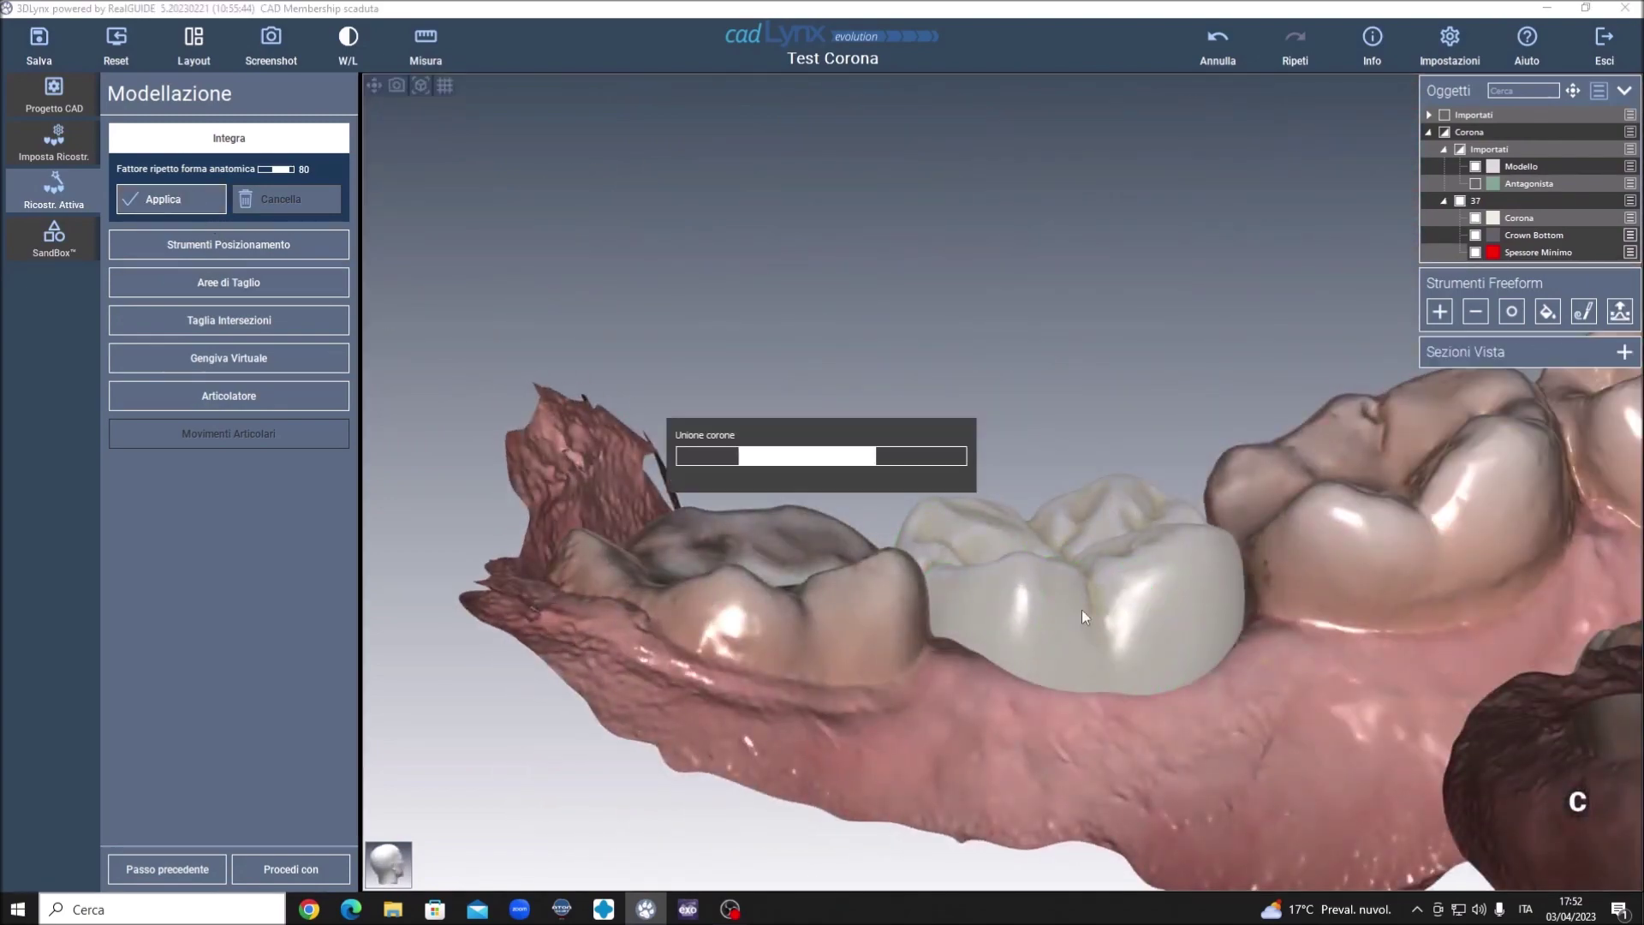
mouse_move(868, 666)
right_mouse_down()
mouse_move(882, 632)
mouse_move(908, 627)
mouse_move(851, 476)
mouse_move(916, 558)
mouse_move(769, 691)
mouse_move(986, 716)
mouse_move(861, 800)
right_mouse_up()
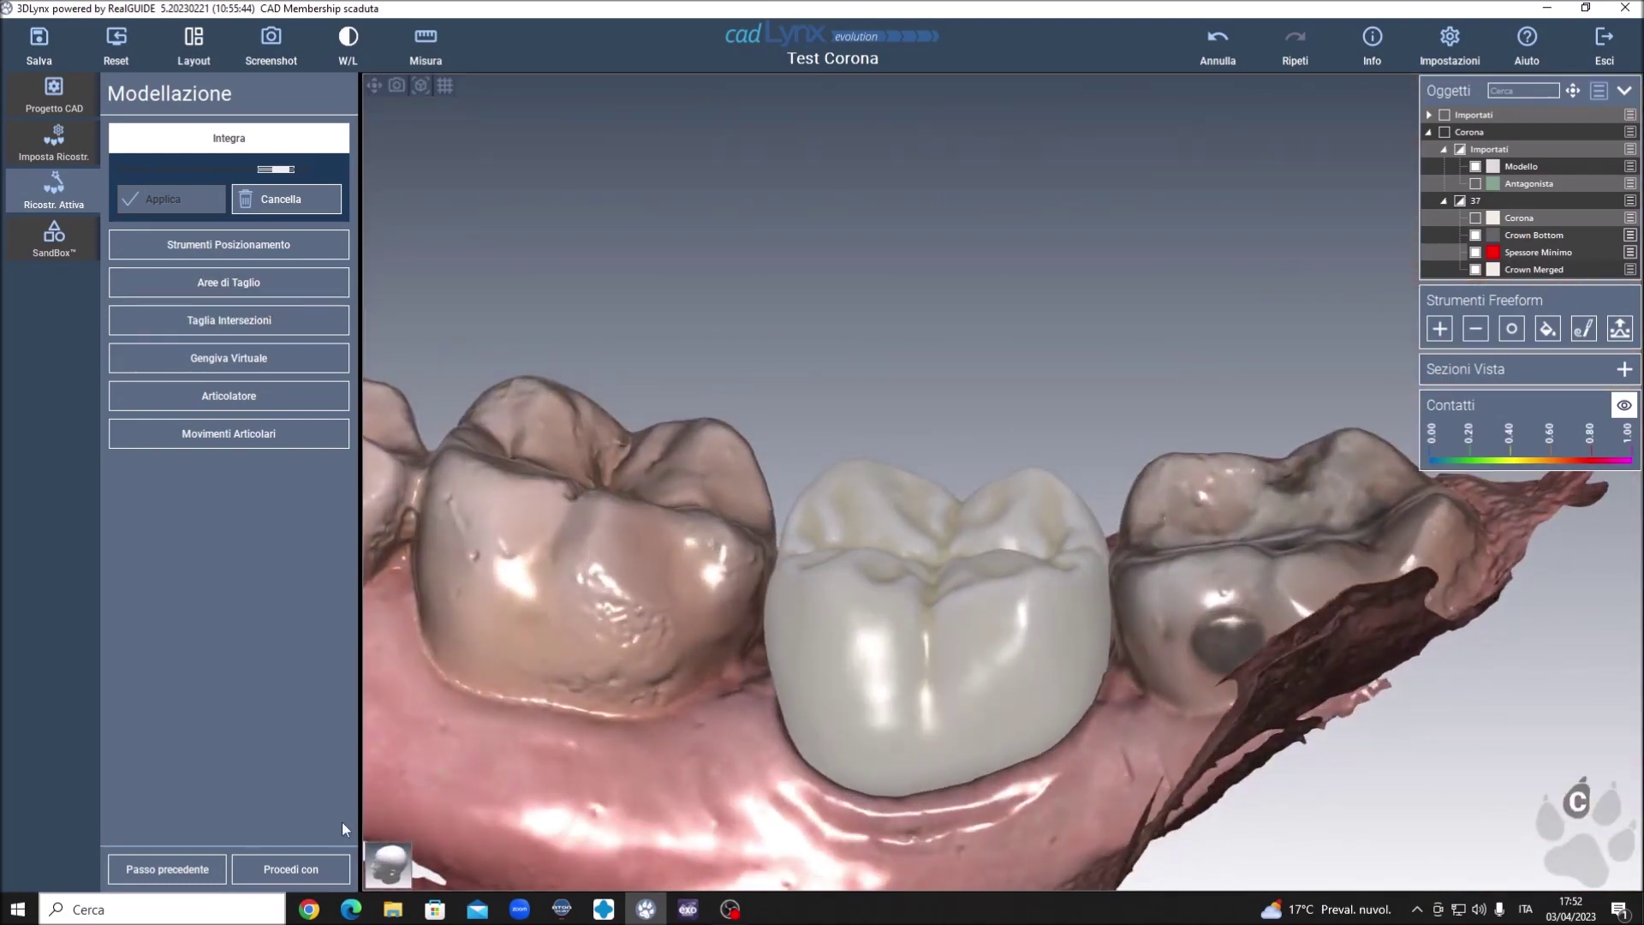
left_click(296, 868)
left_click(490, 868)
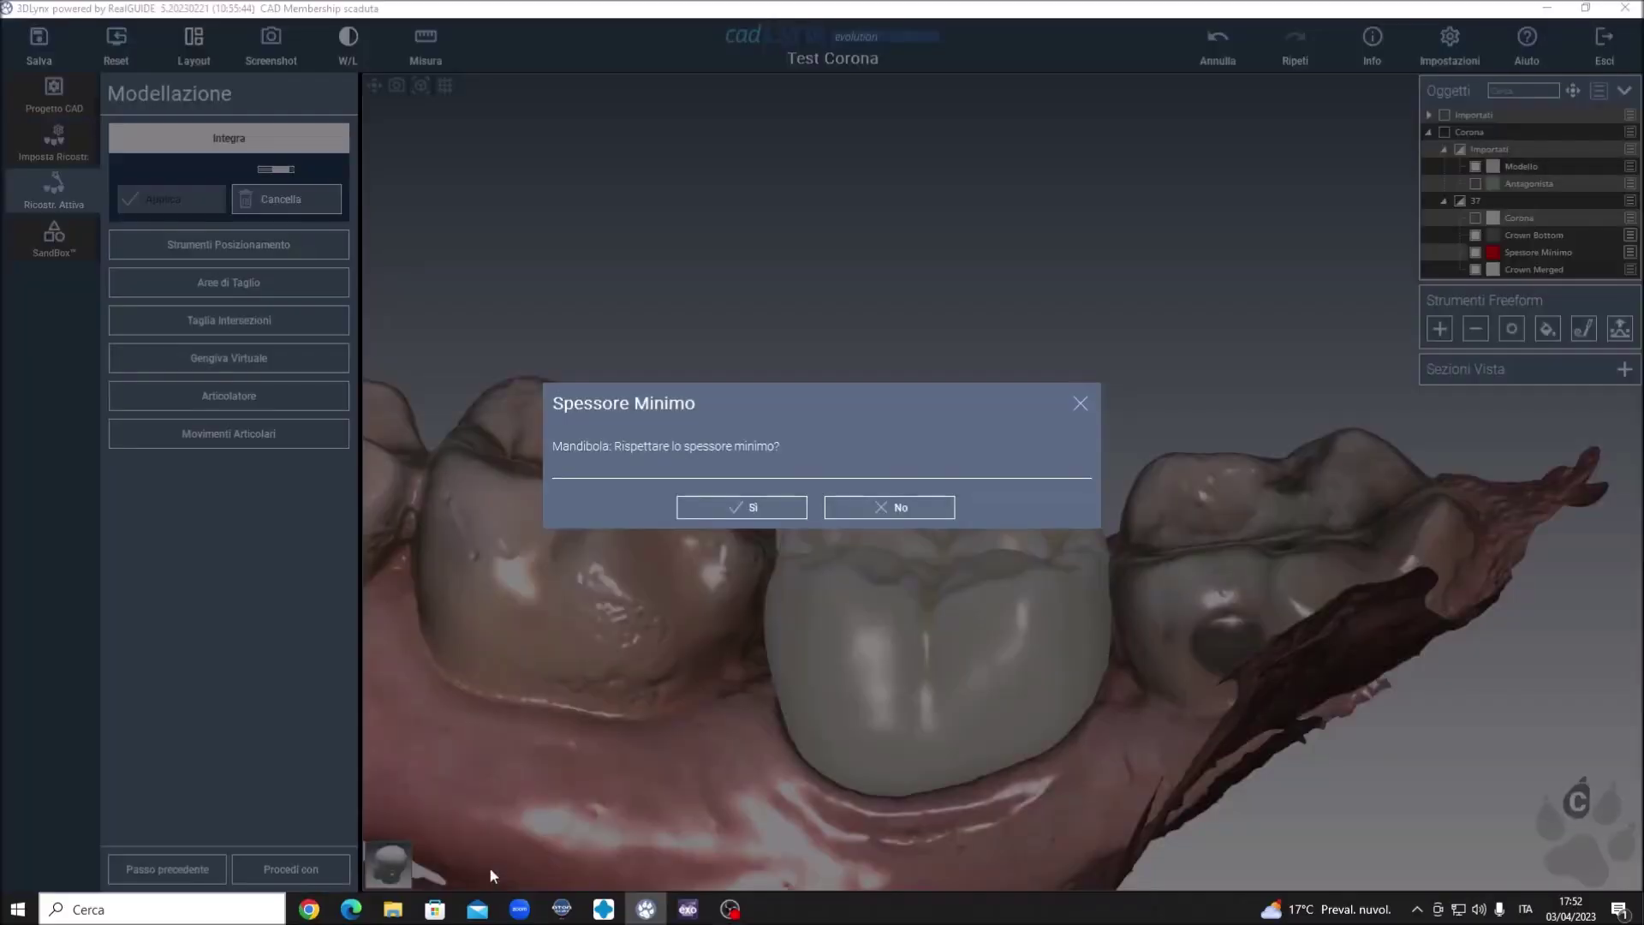
left_click(740, 509)
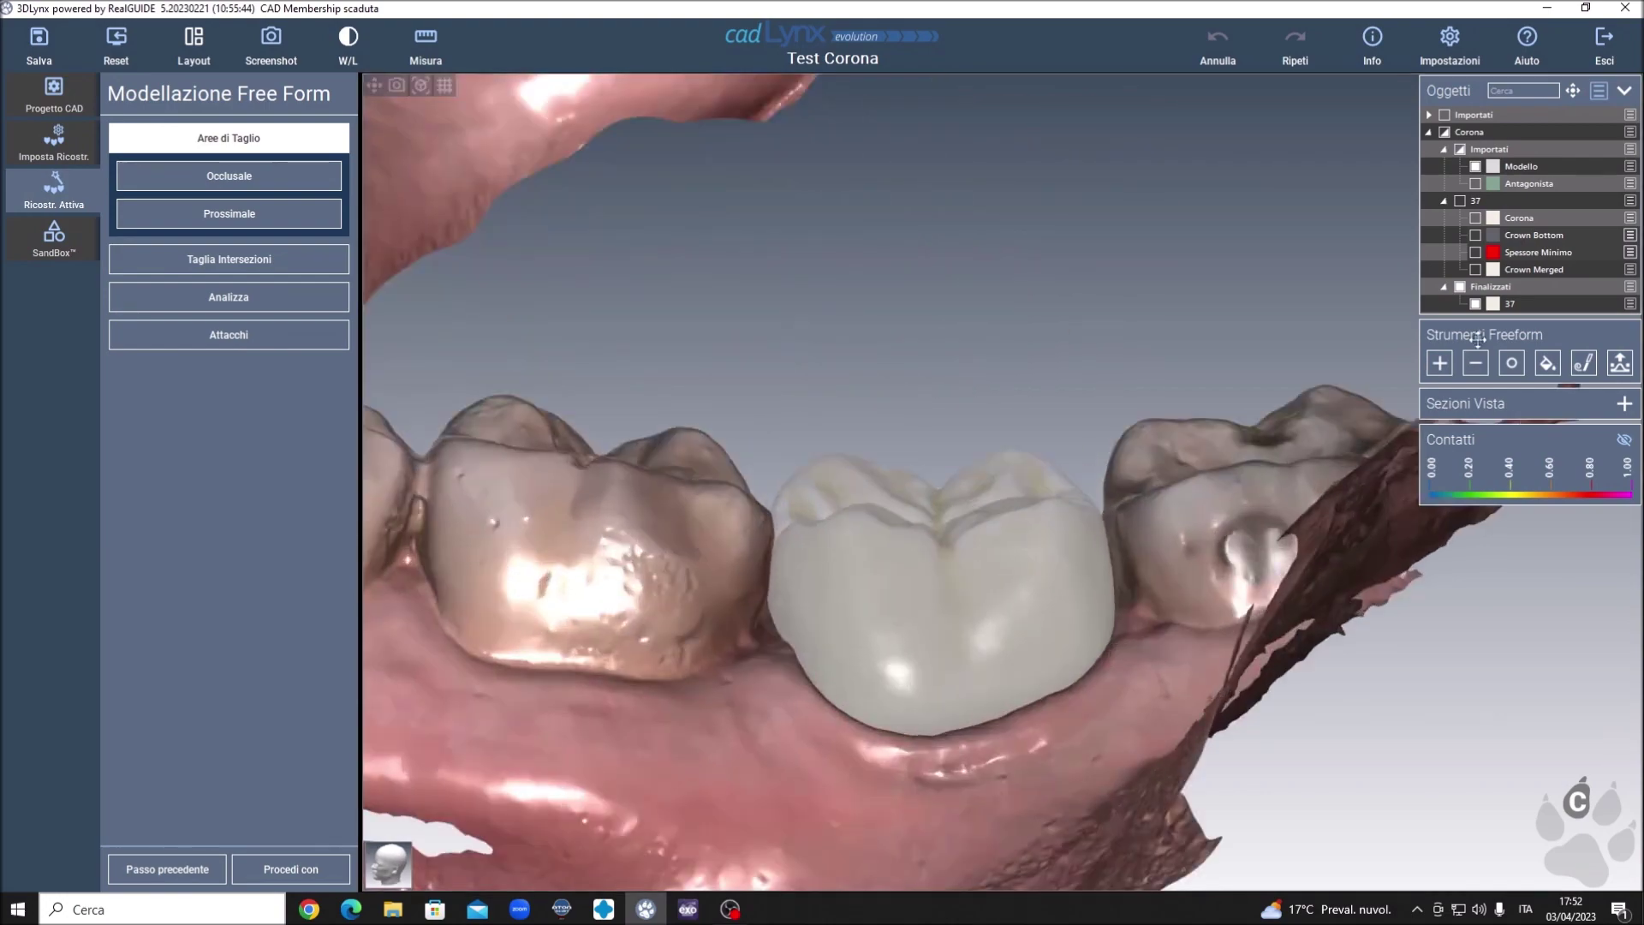
- Smooth crown 37 with the Liscia brush, then restore Antagonista to check it against the upper teeth
left_click(1511, 369)
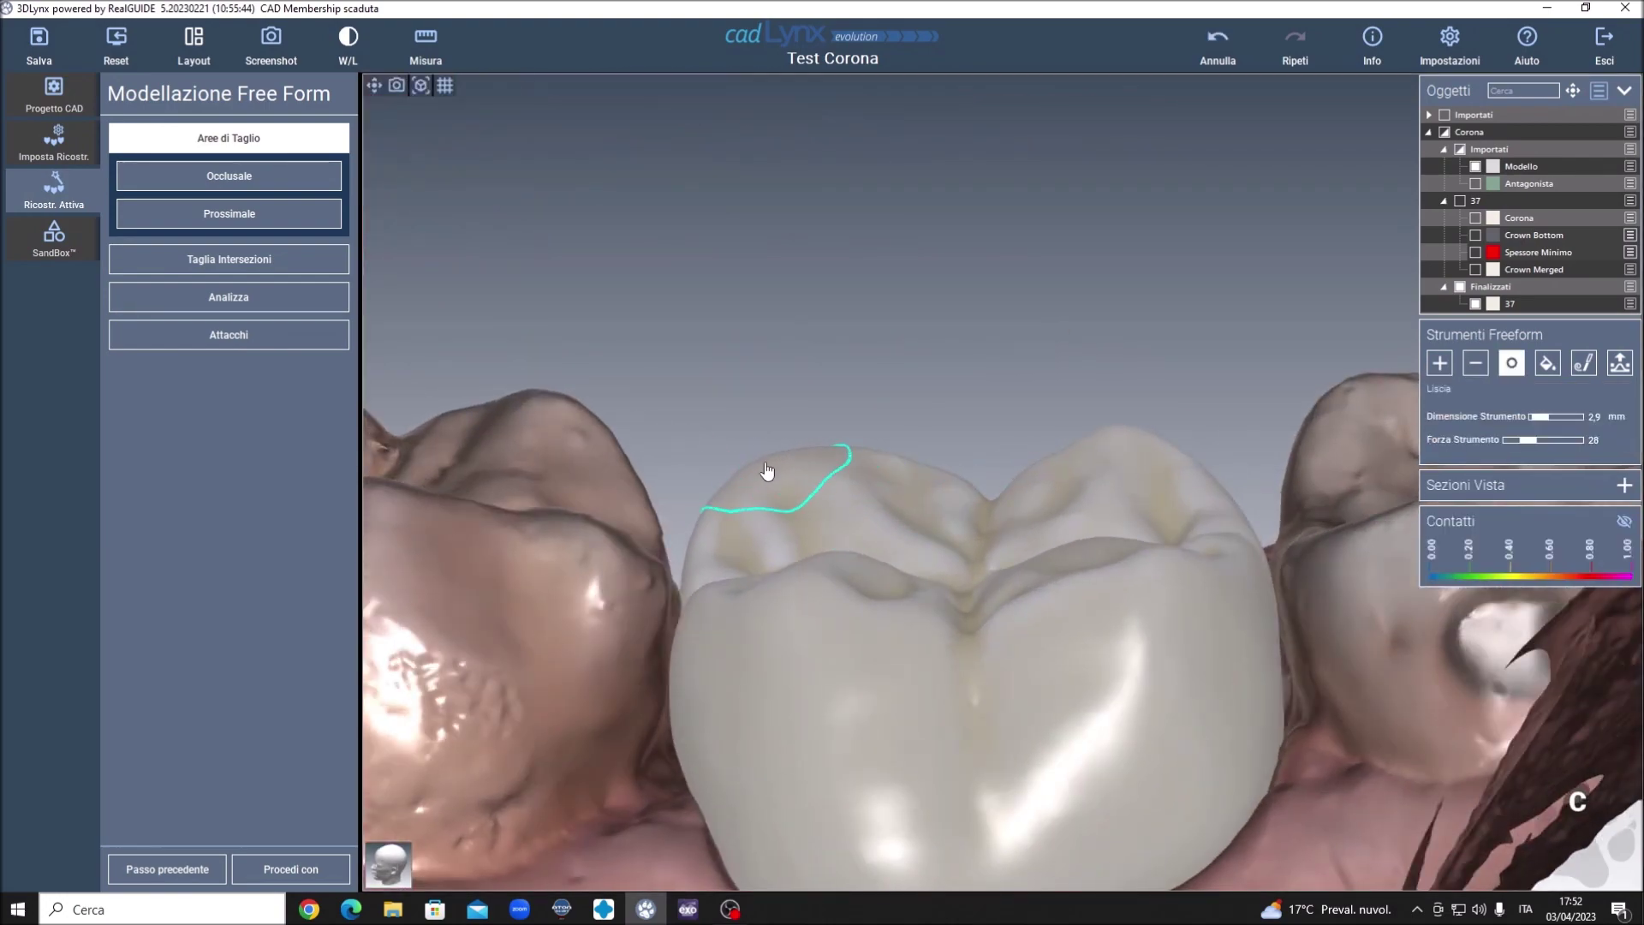
scroll(1111, 439, "down", 5)
mouse_move(1111, 439)
right_mouse_down()
mouse_move(1173, 418)
mouse_move(1241, 360)
right_mouse_up()
left_click(1475, 184)
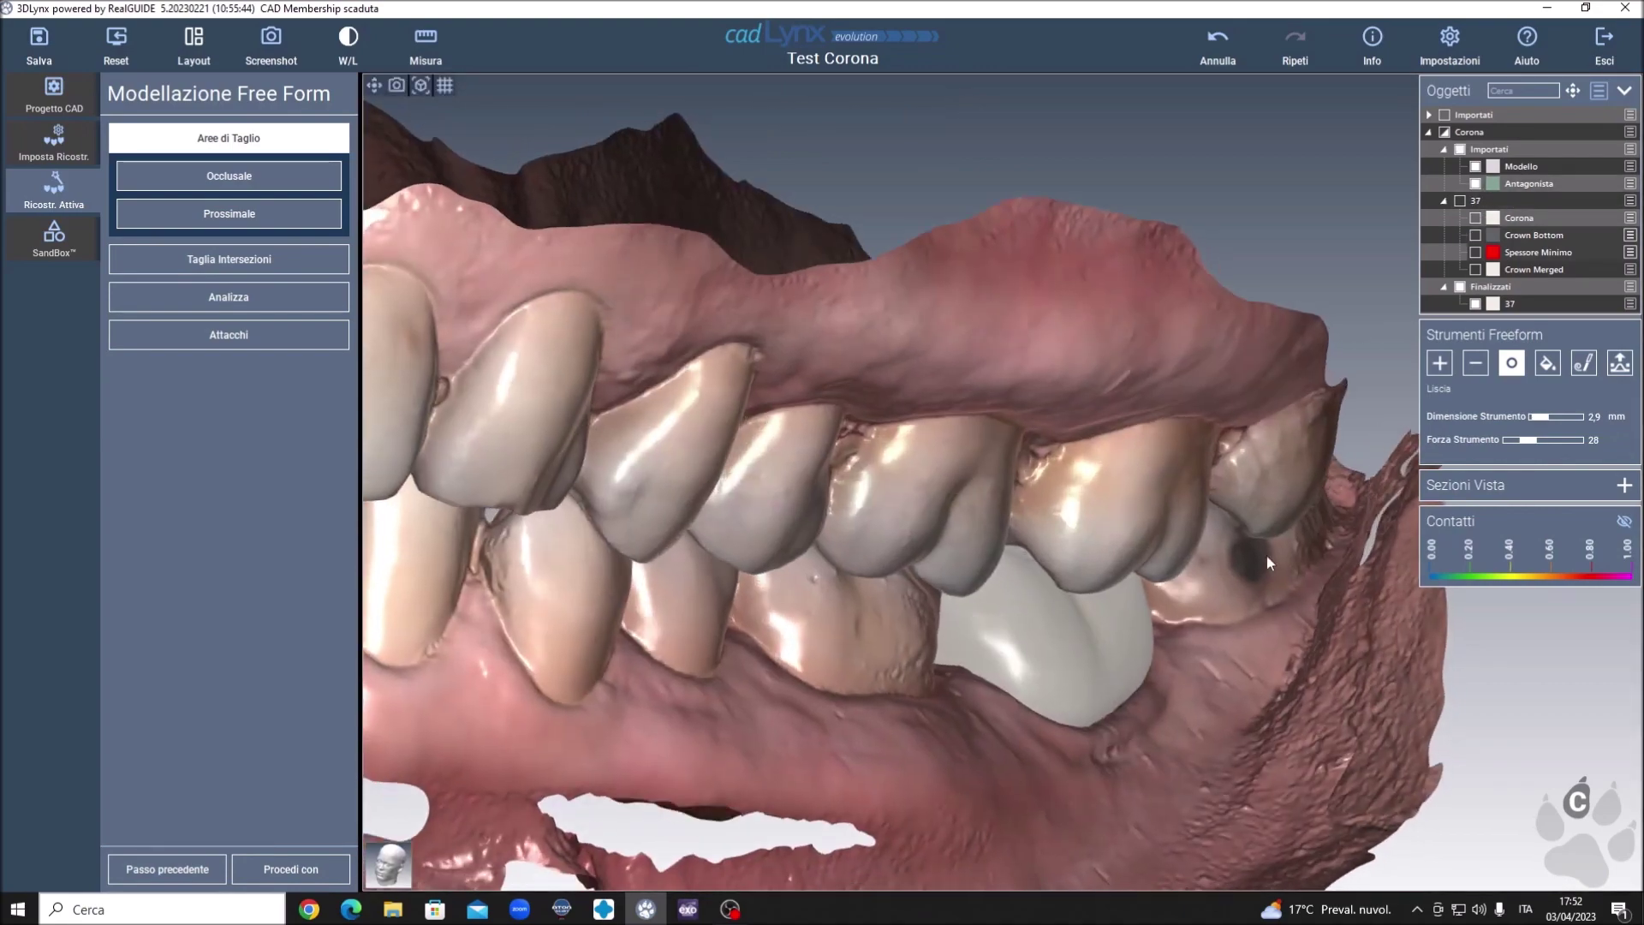
mouse_move(1266, 556)
right_mouse_down()
mouse_move(913, 522)
mouse_move(819, 589)
mouse_move(466, 630)
mouse_move(1148, 588)
right_mouse_up()
scroll(1148, 588, "down", 3)
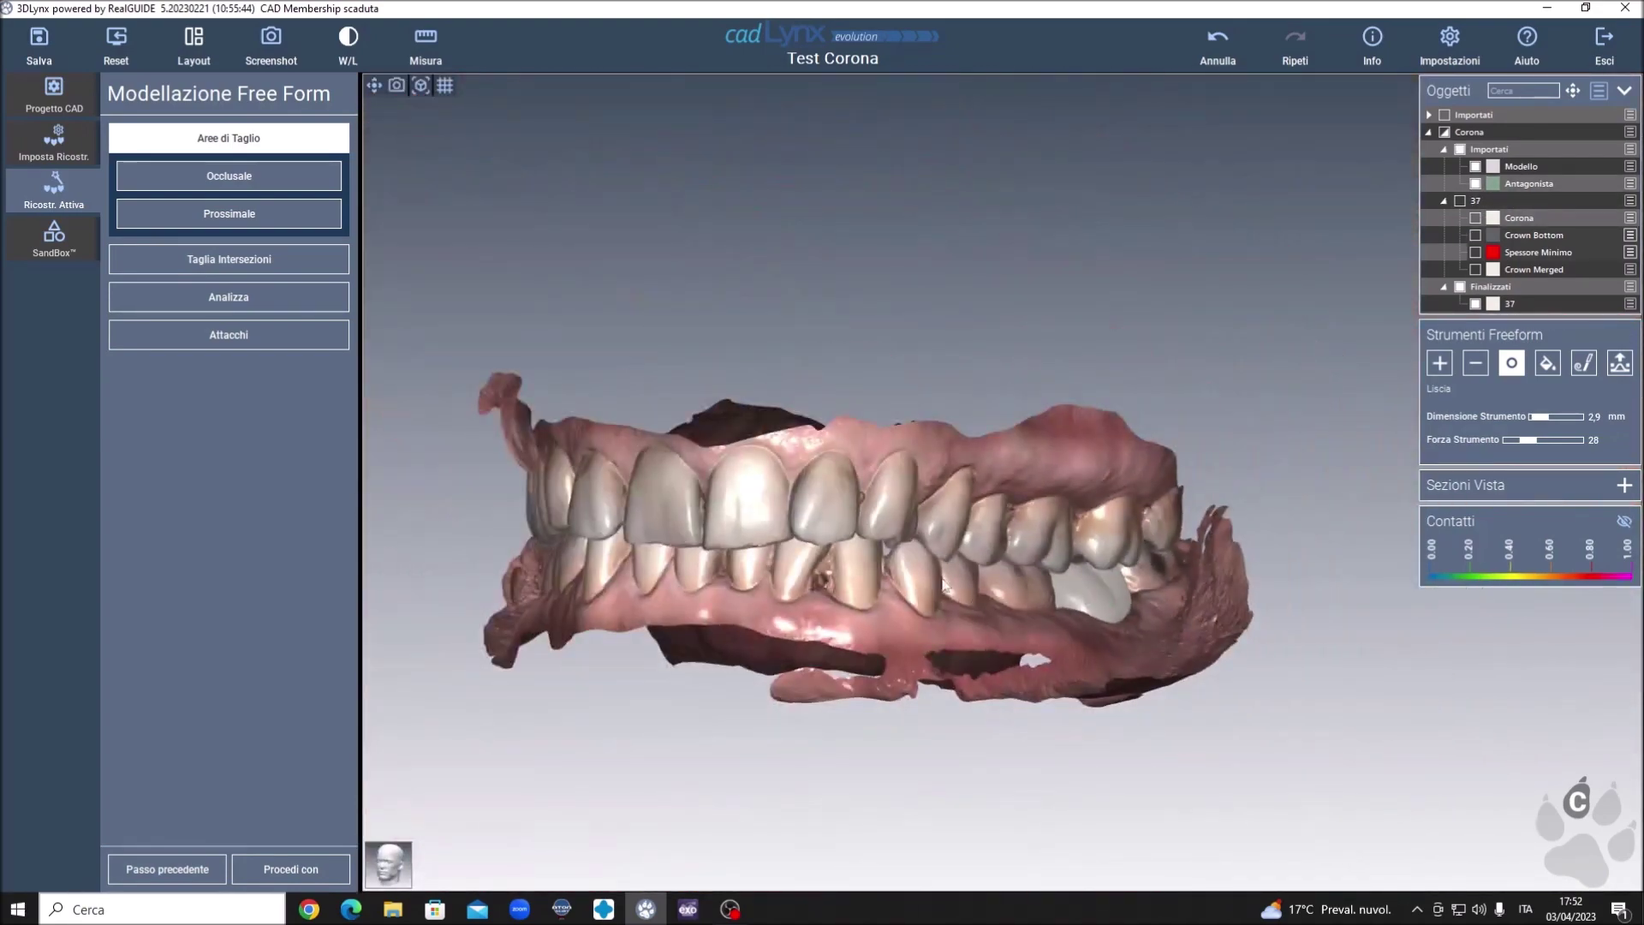
left_click(282, 869)
- Finalize the crown 37 work with Finalizza Lavoro and export the CAM metadata
left_click(476, 870)
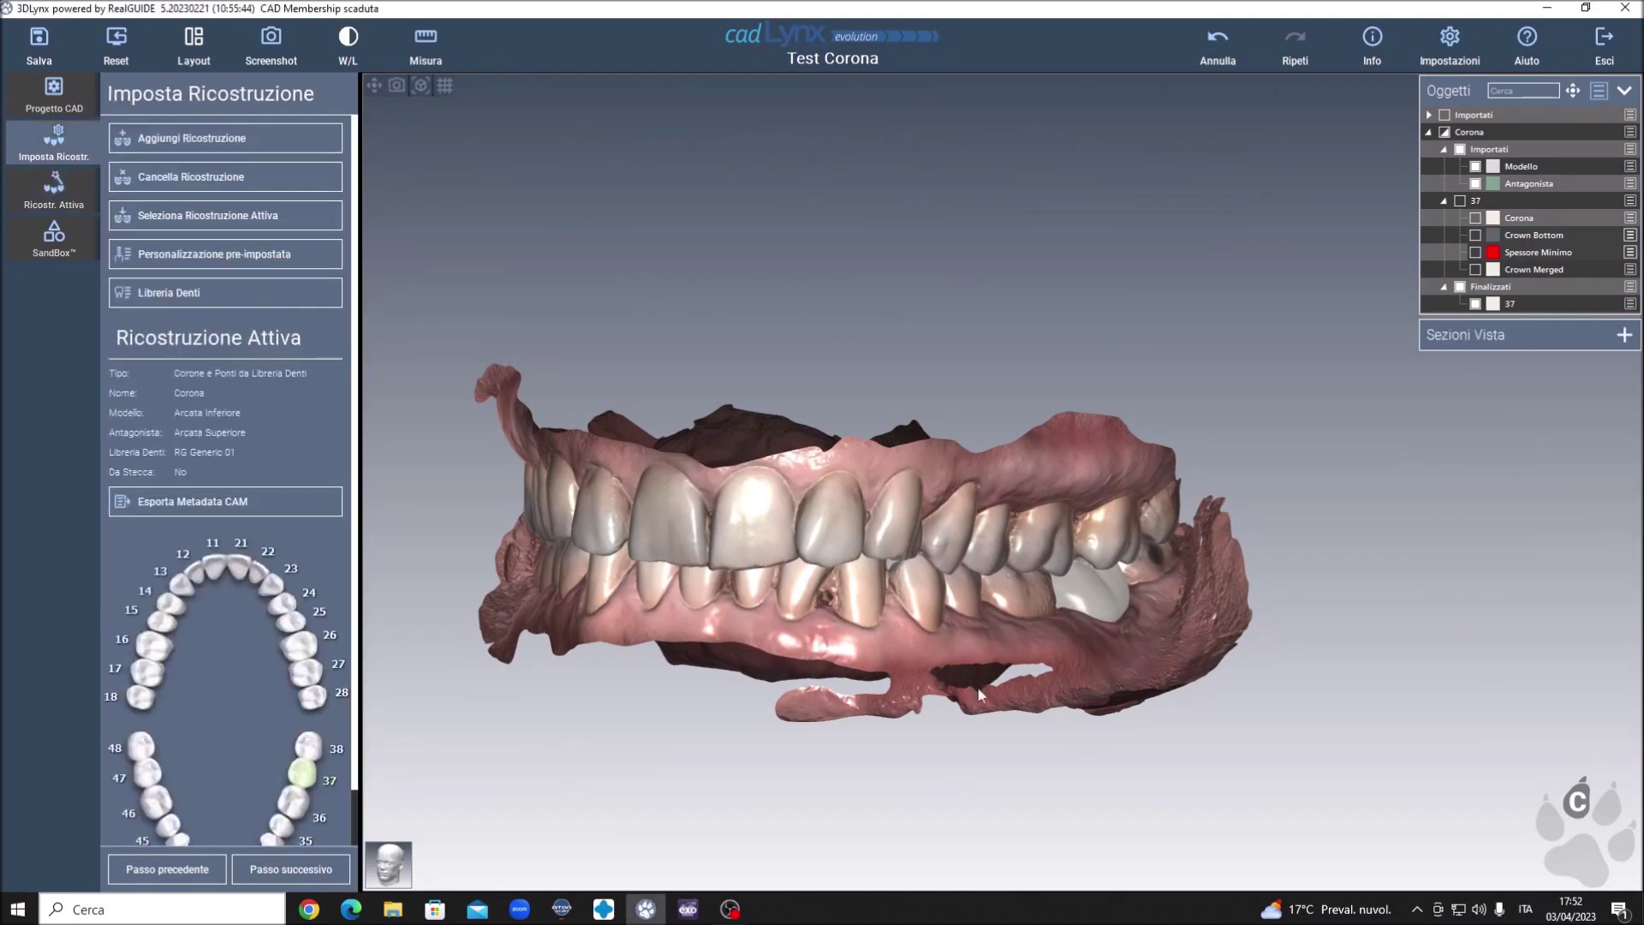
scroll(1142, 582, "down", 2)
scroll(1099, 583, "up", 5)
scroll(1154, 668, "up", 3)
scroll(1111, 644, "down", 1)
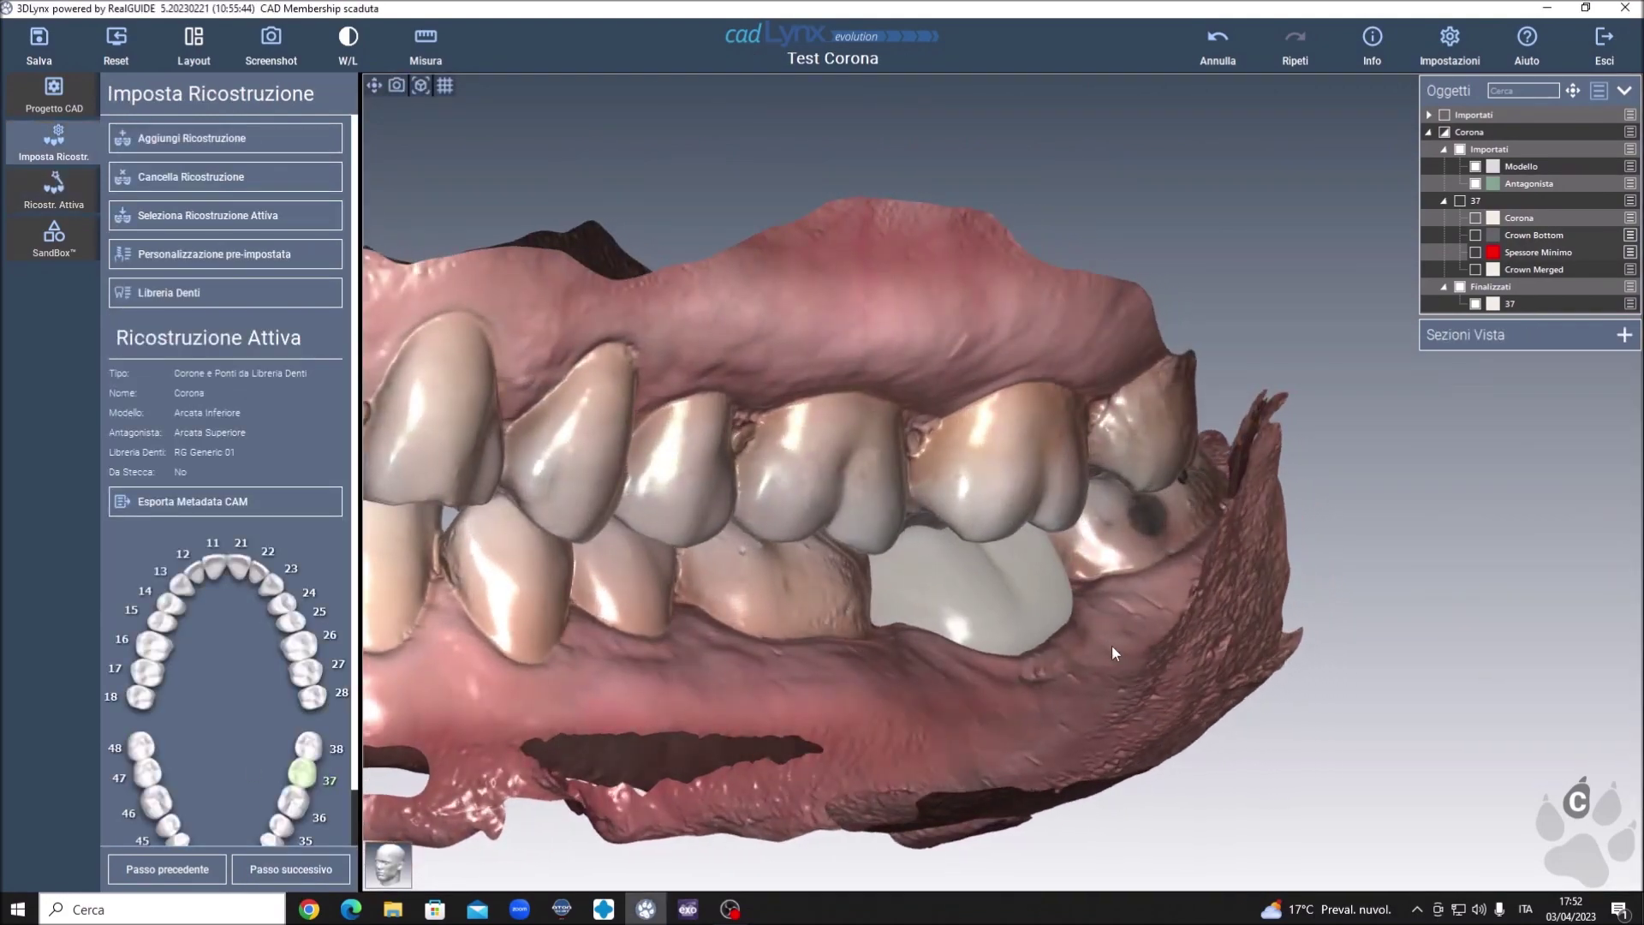
scroll(1024, 607, "down", 2)
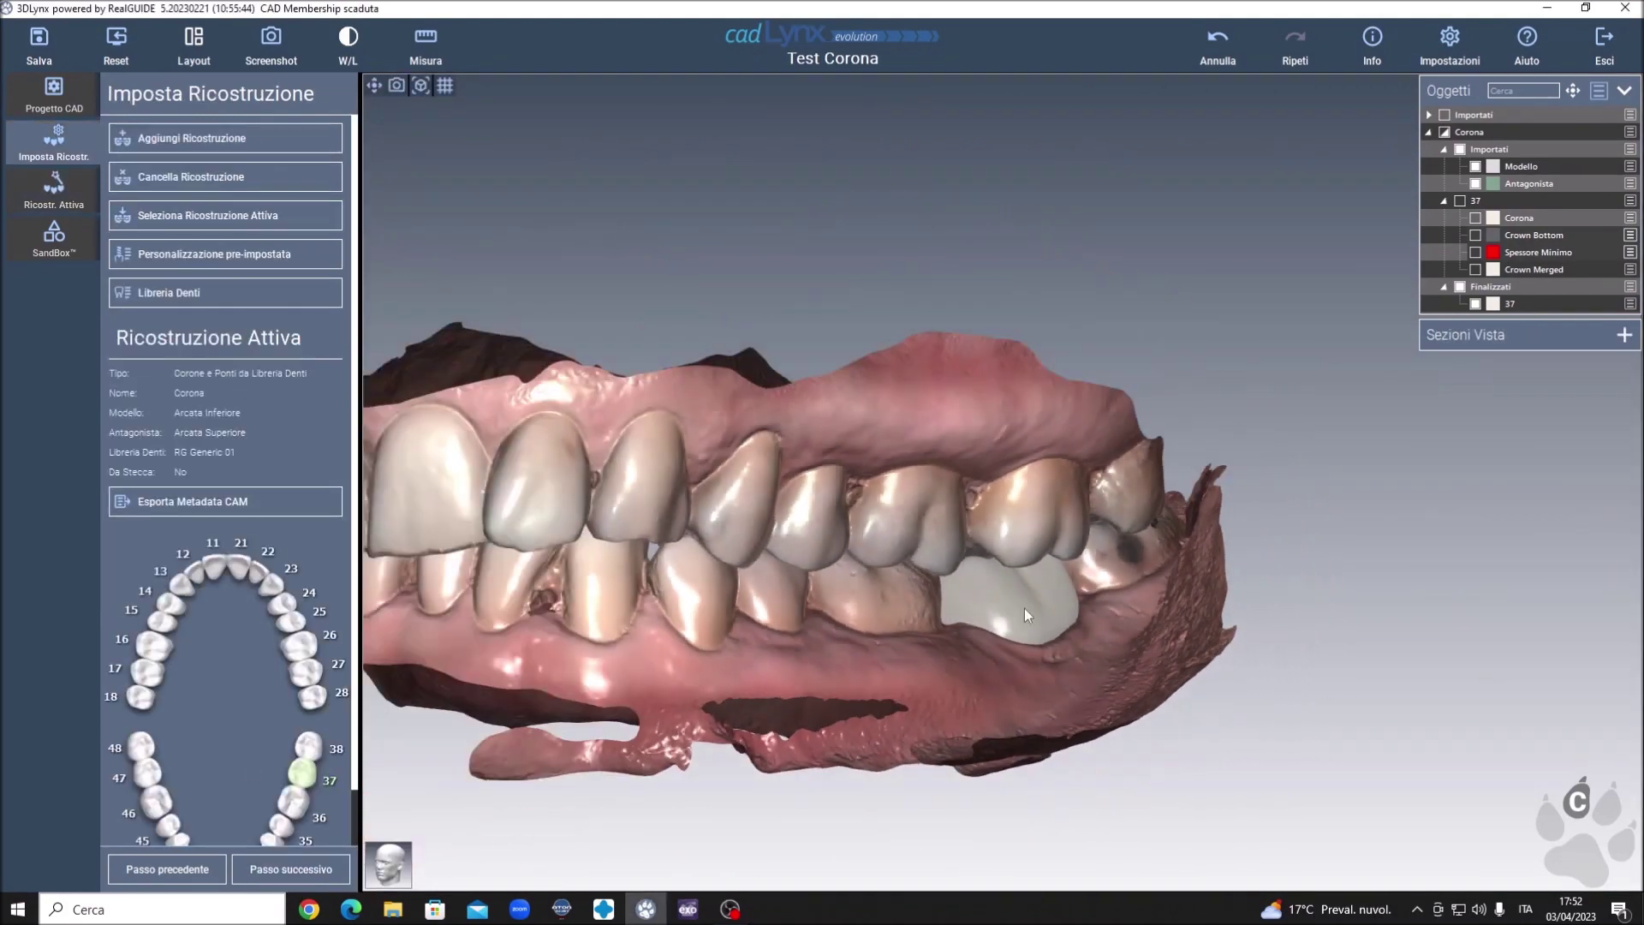
left_click(245, 512)
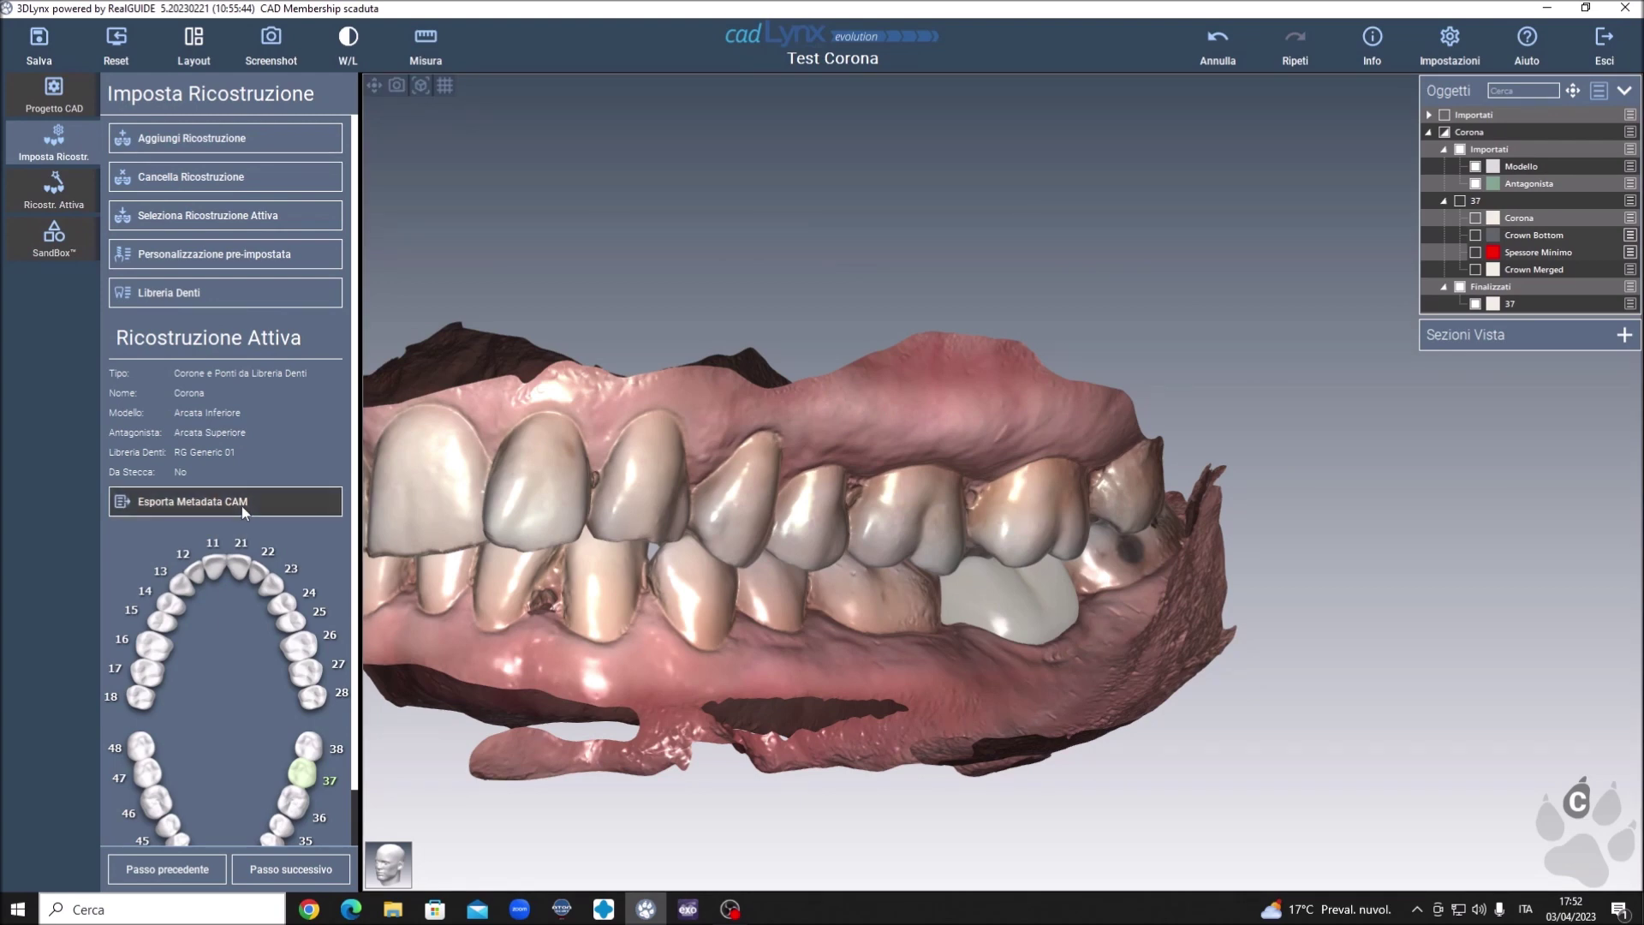